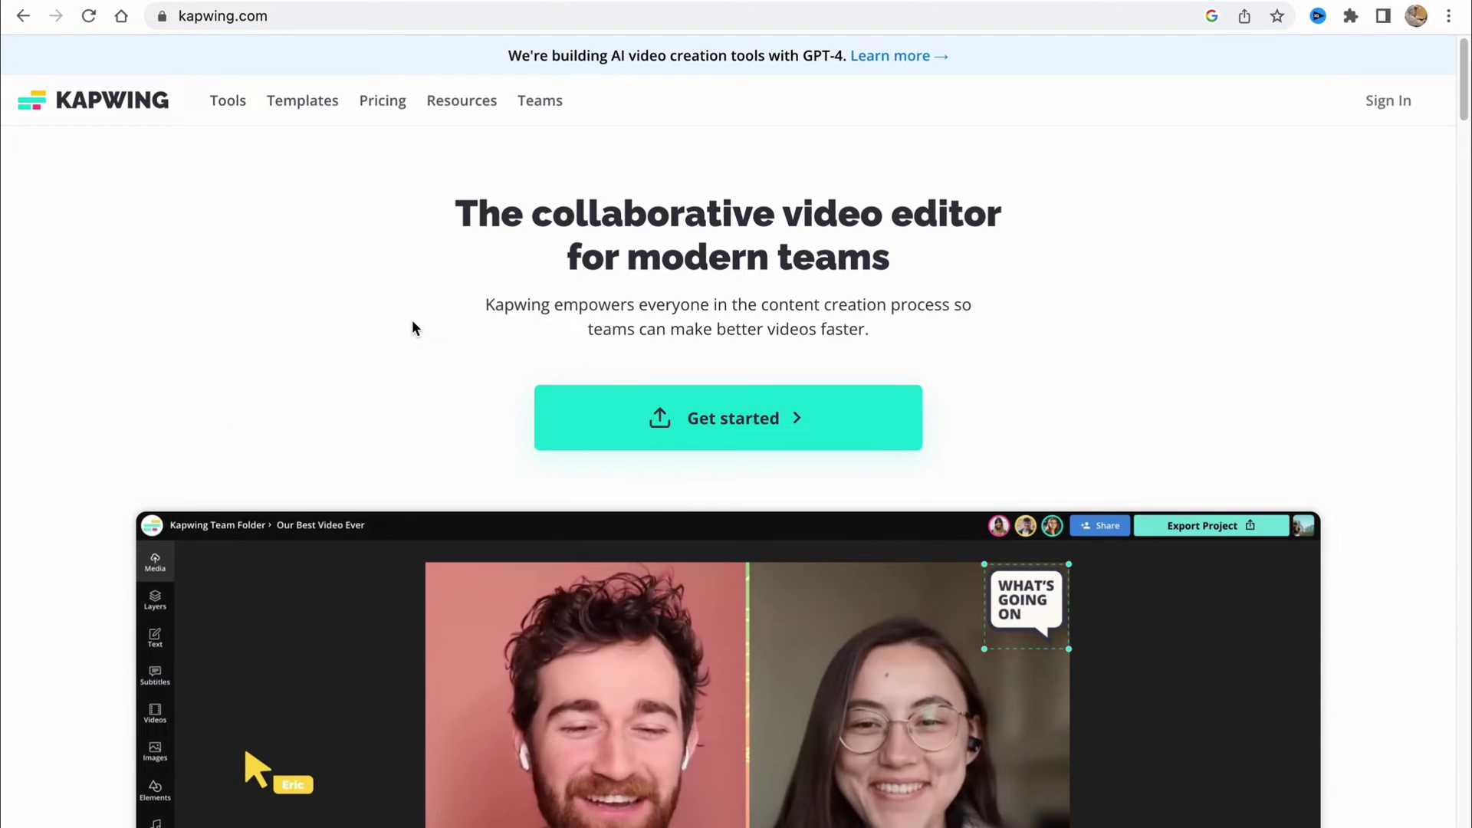
Step: Browse the Kapwing homepage, then sign up through Get started using a Google account
scroll(470, 292, down, 1)
scroll(536, 322, down, 2)
scroll(559, 325, down, 5)
scroll(557, 327, down, 4)
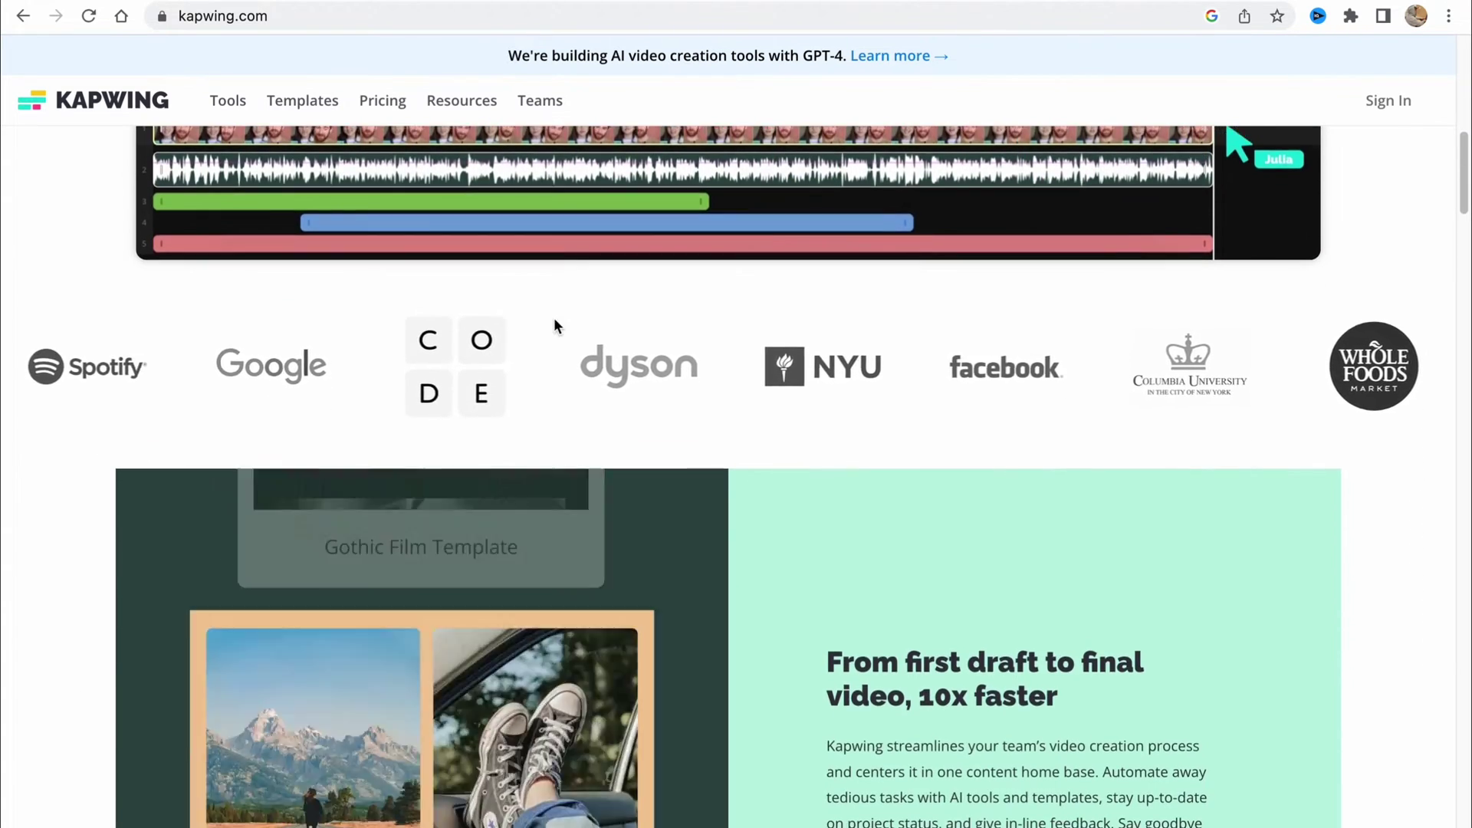
scroll(555, 325, down, 7)
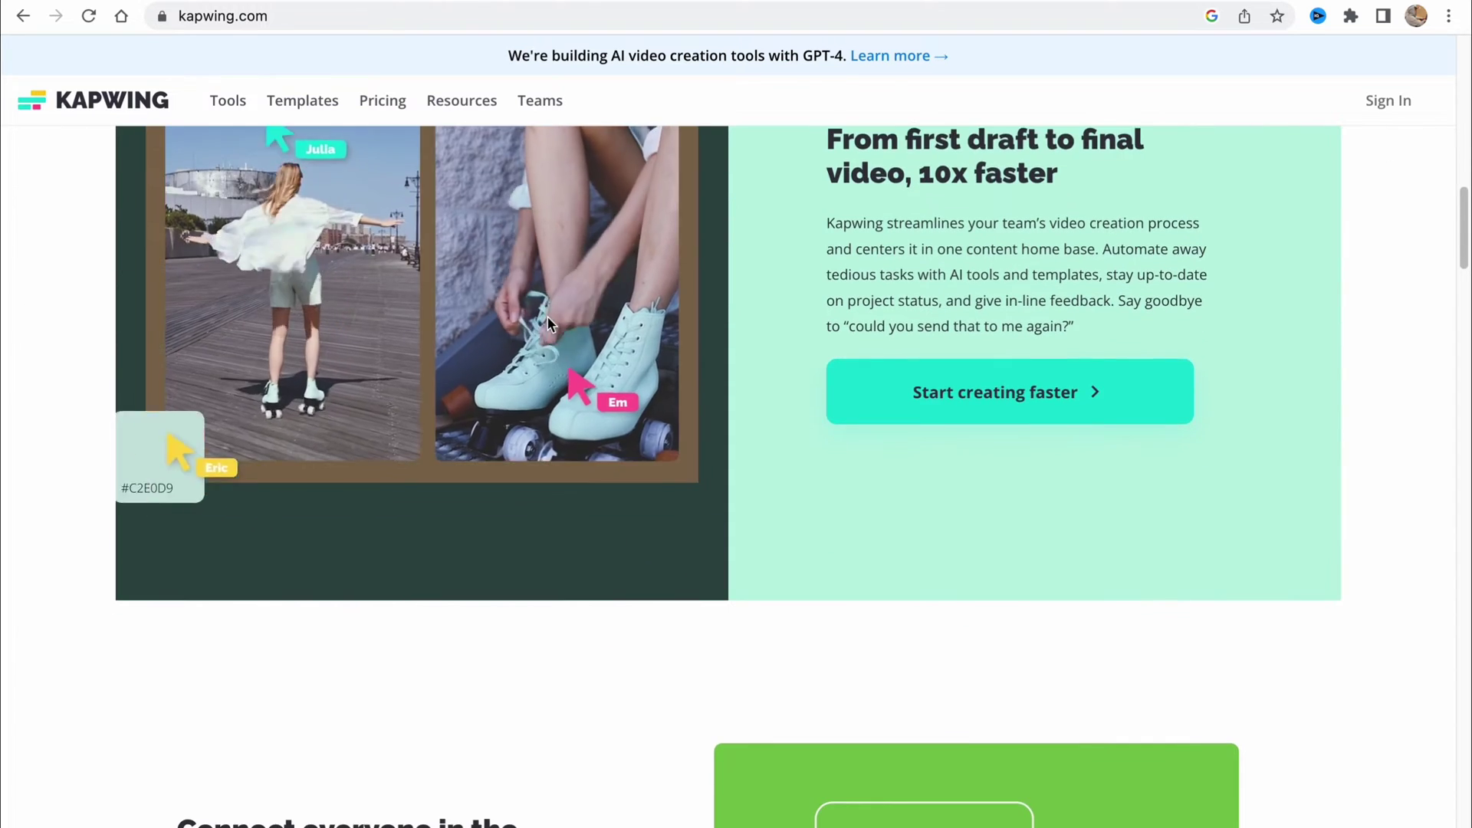
scroll(547, 322, down, 5)
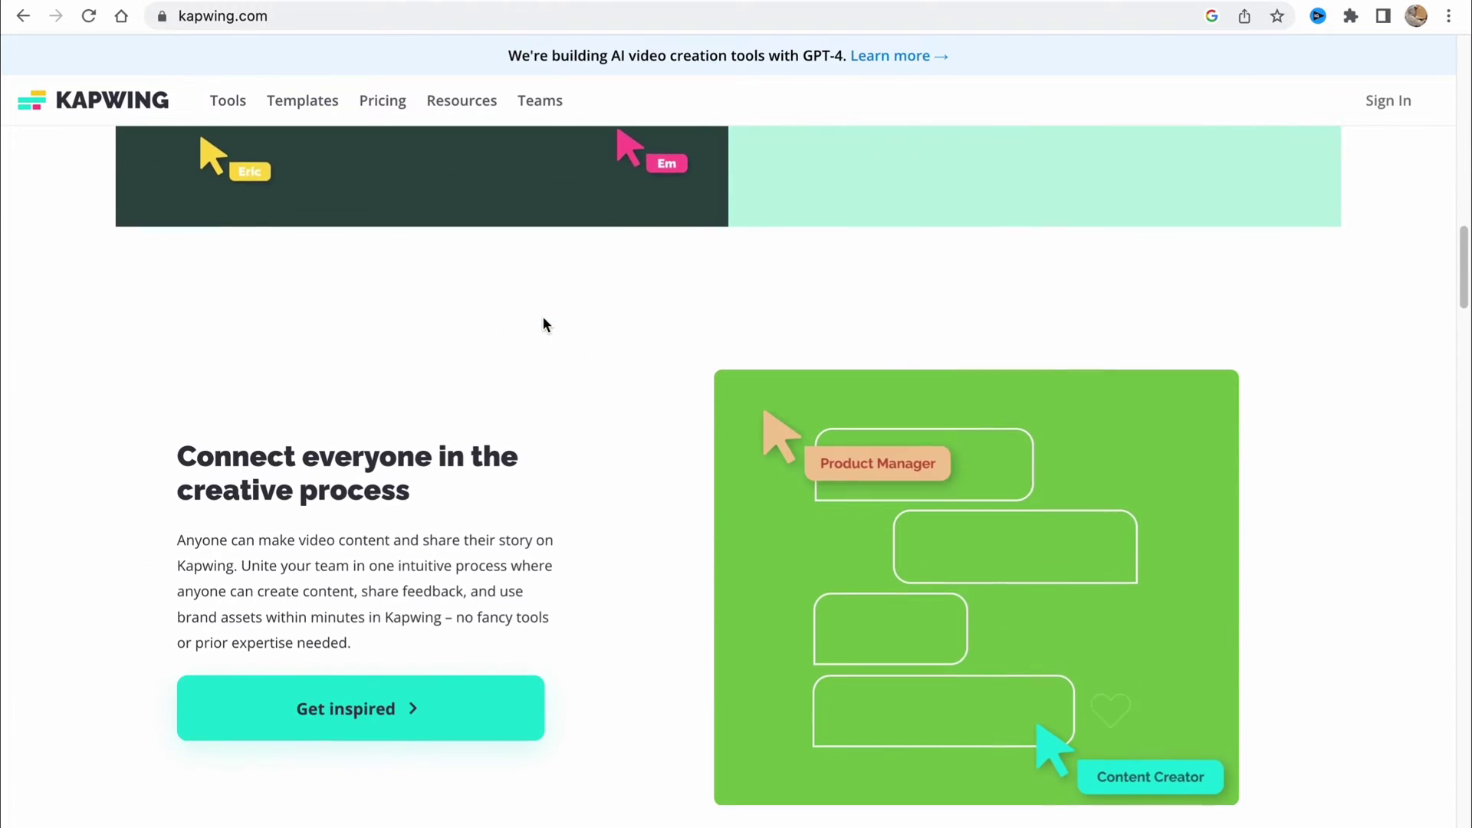
scroll(541, 322, down, 8)
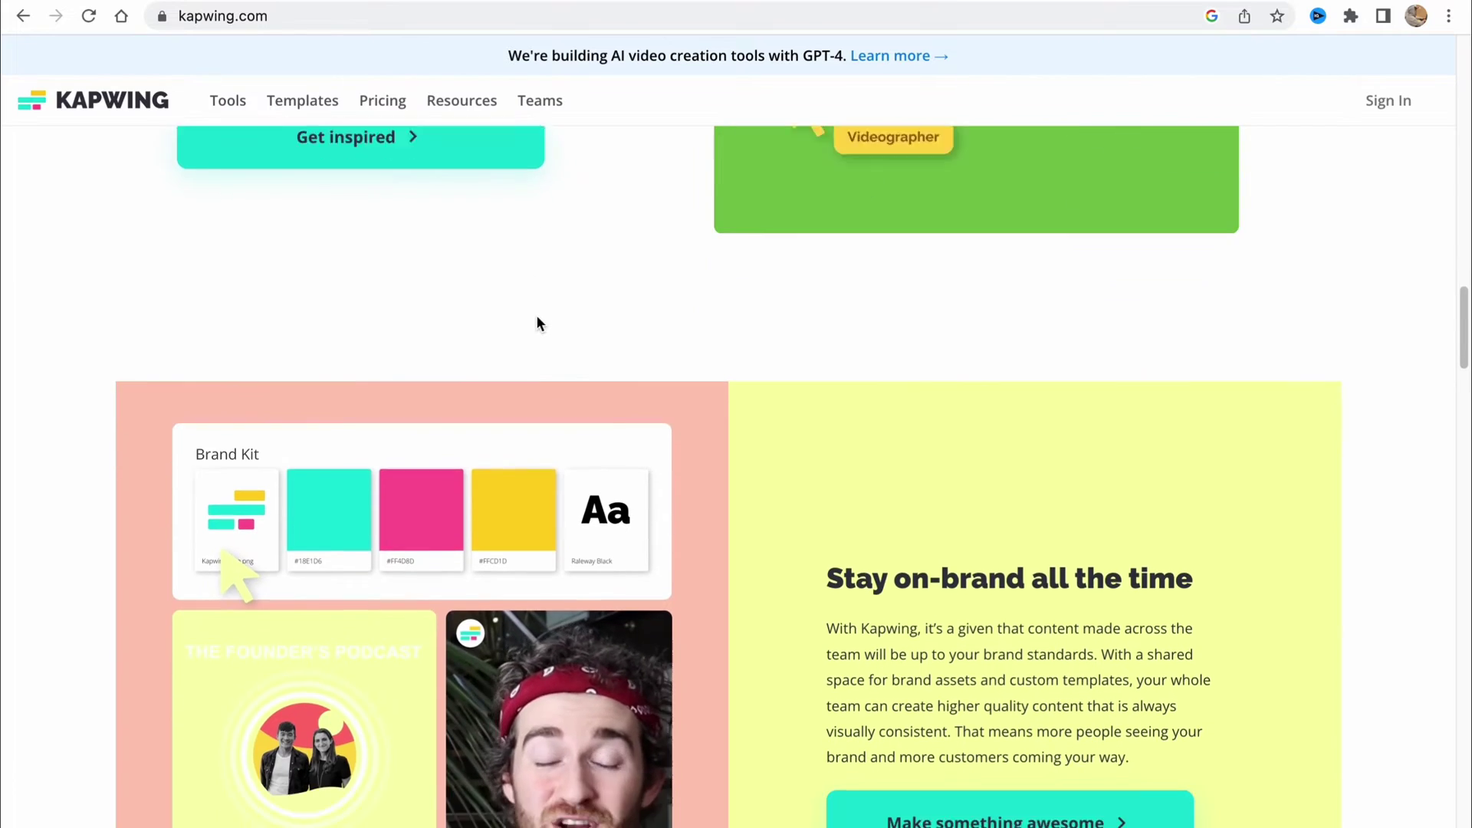
scroll(536, 317, down, 7)
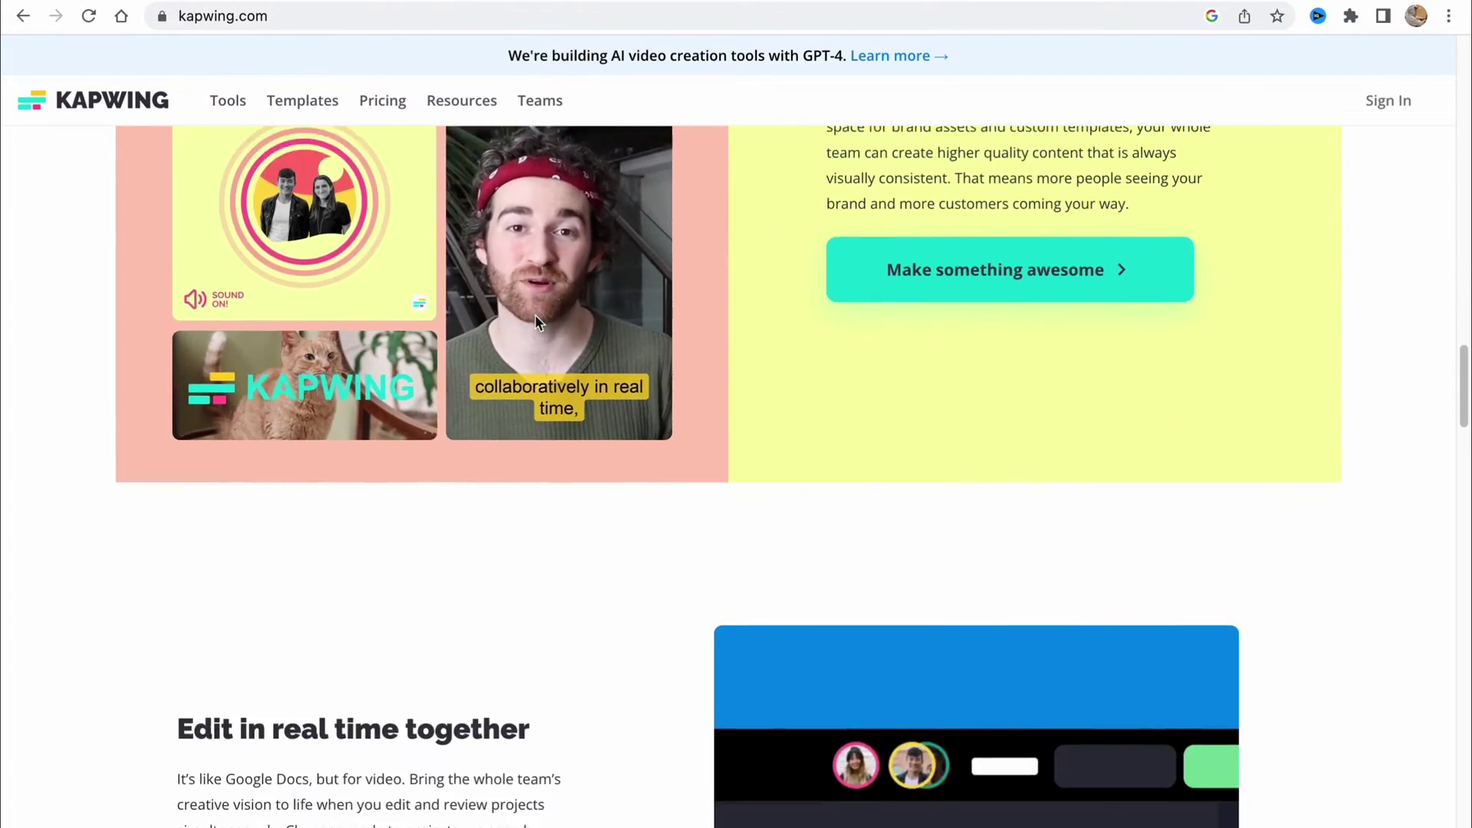
scroll(535, 314, down, 5)
scroll(535, 314, up, 18)
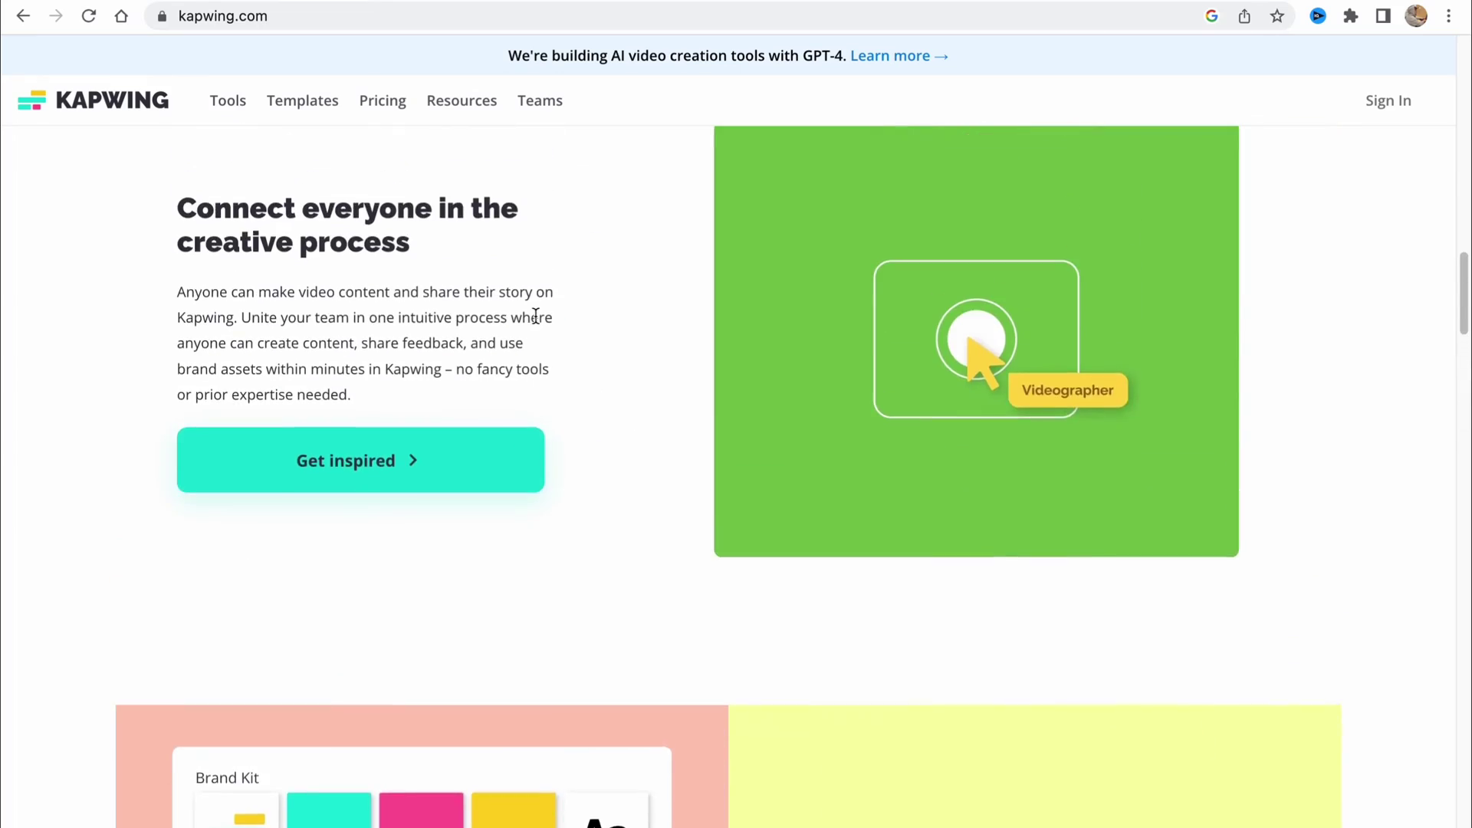
scroll(535, 316, up, 20)
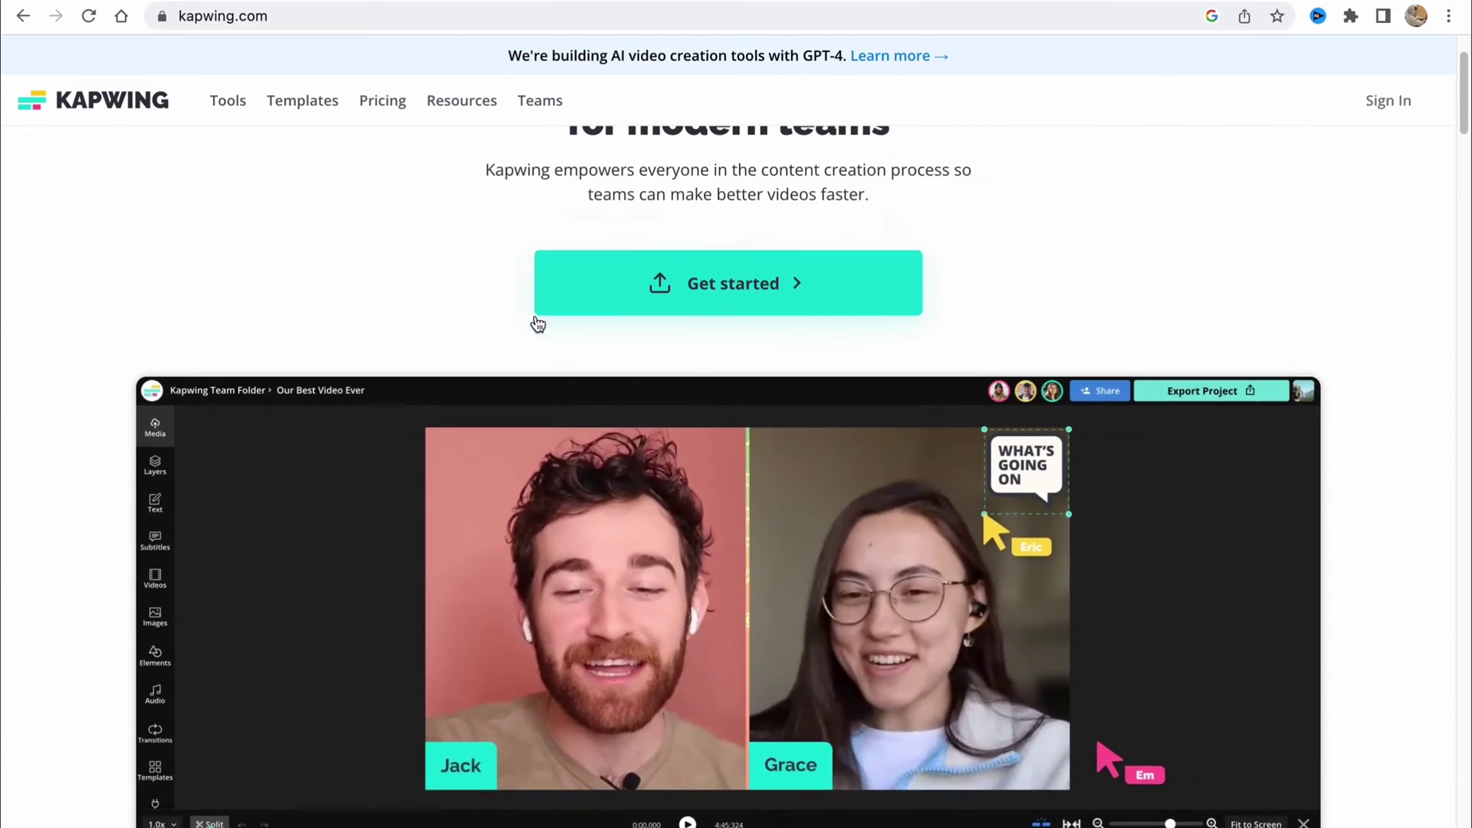
scroll(537, 320, up, 1)
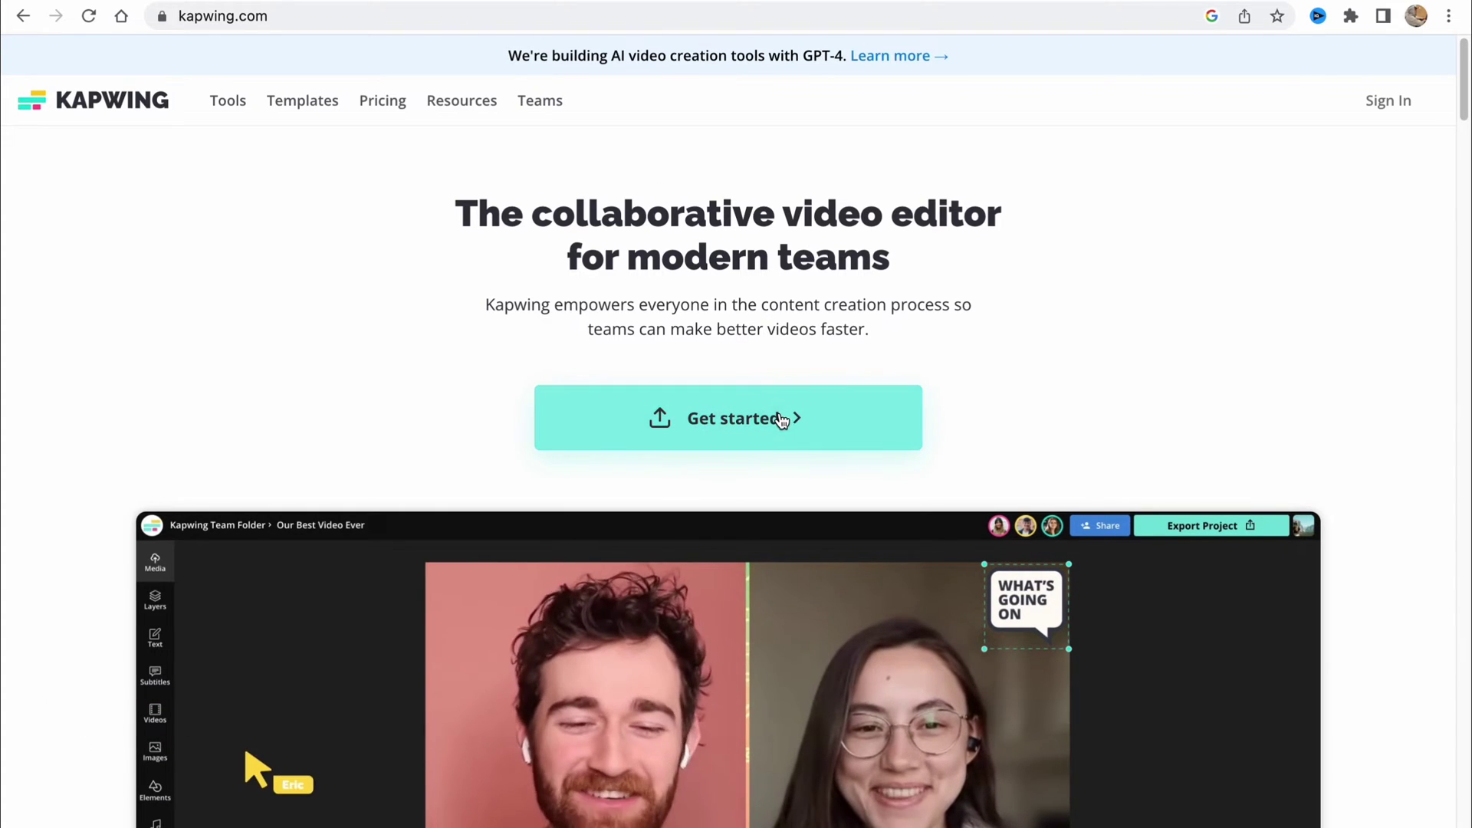
click(766, 421)
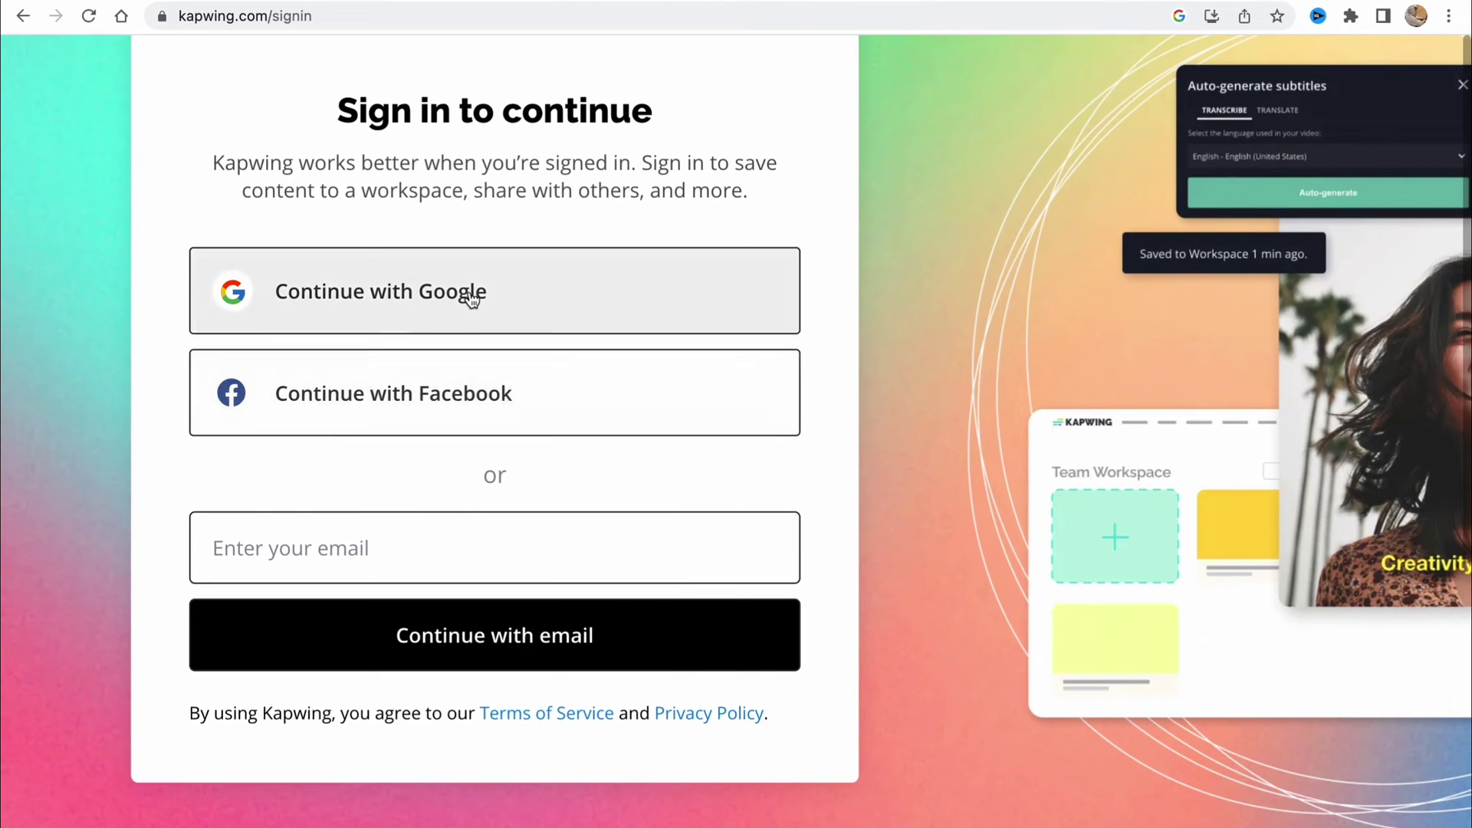
click(469, 290)
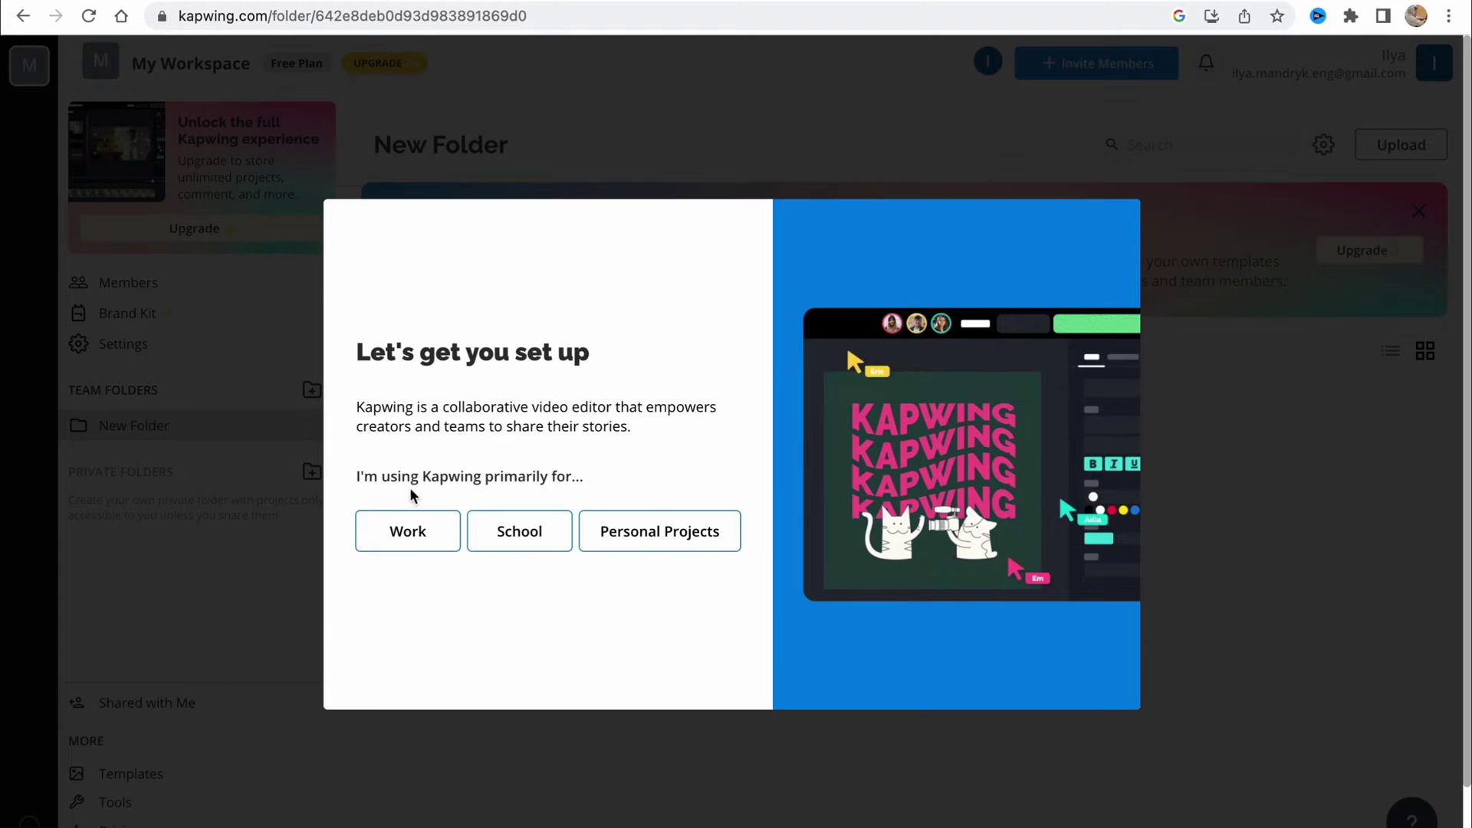
Step: Answer the setup questions: Work, Media Production, learning to edit videos, creating videos from scratch
click(431, 530)
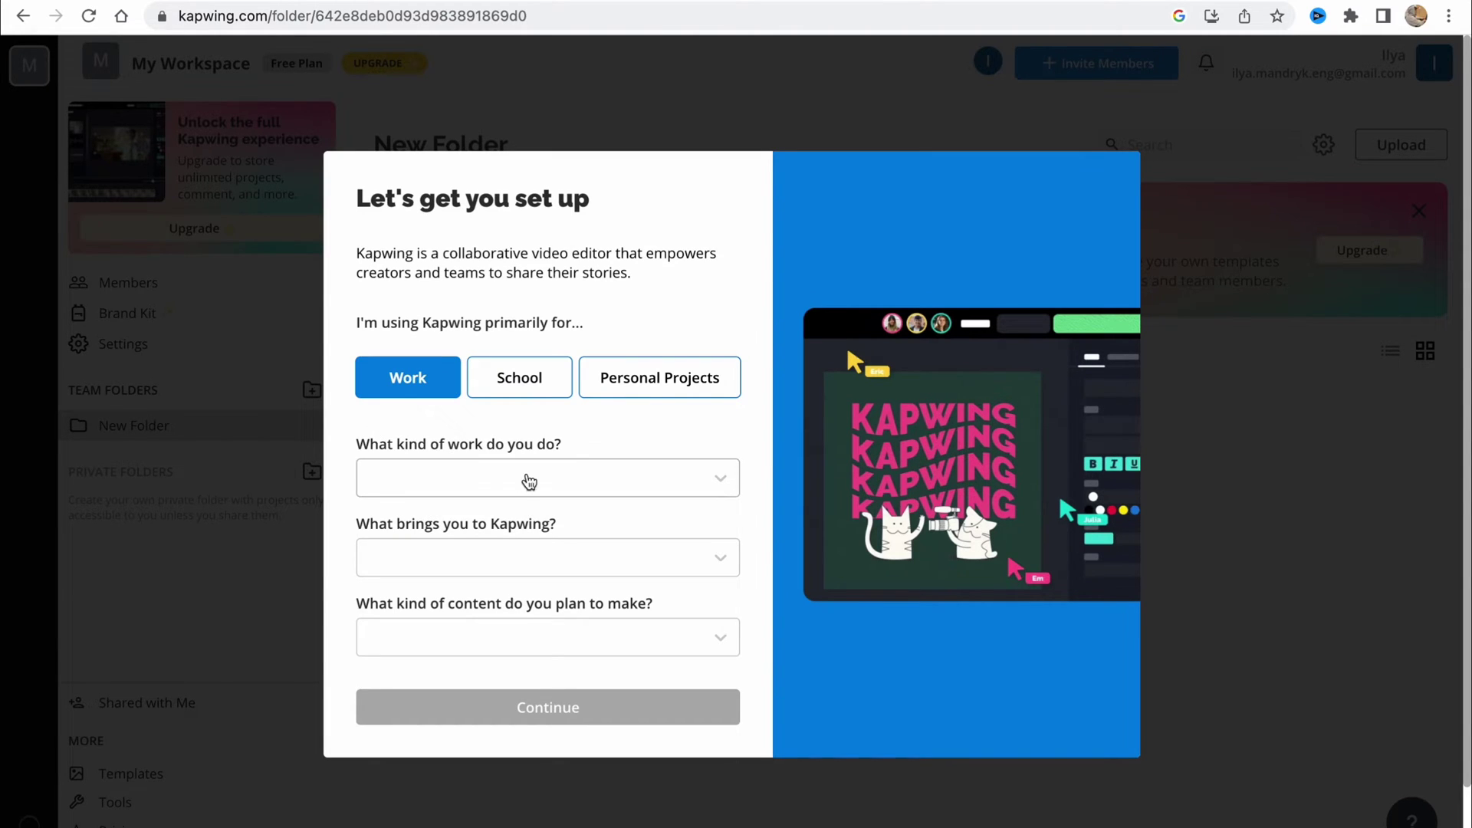
click(717, 479)
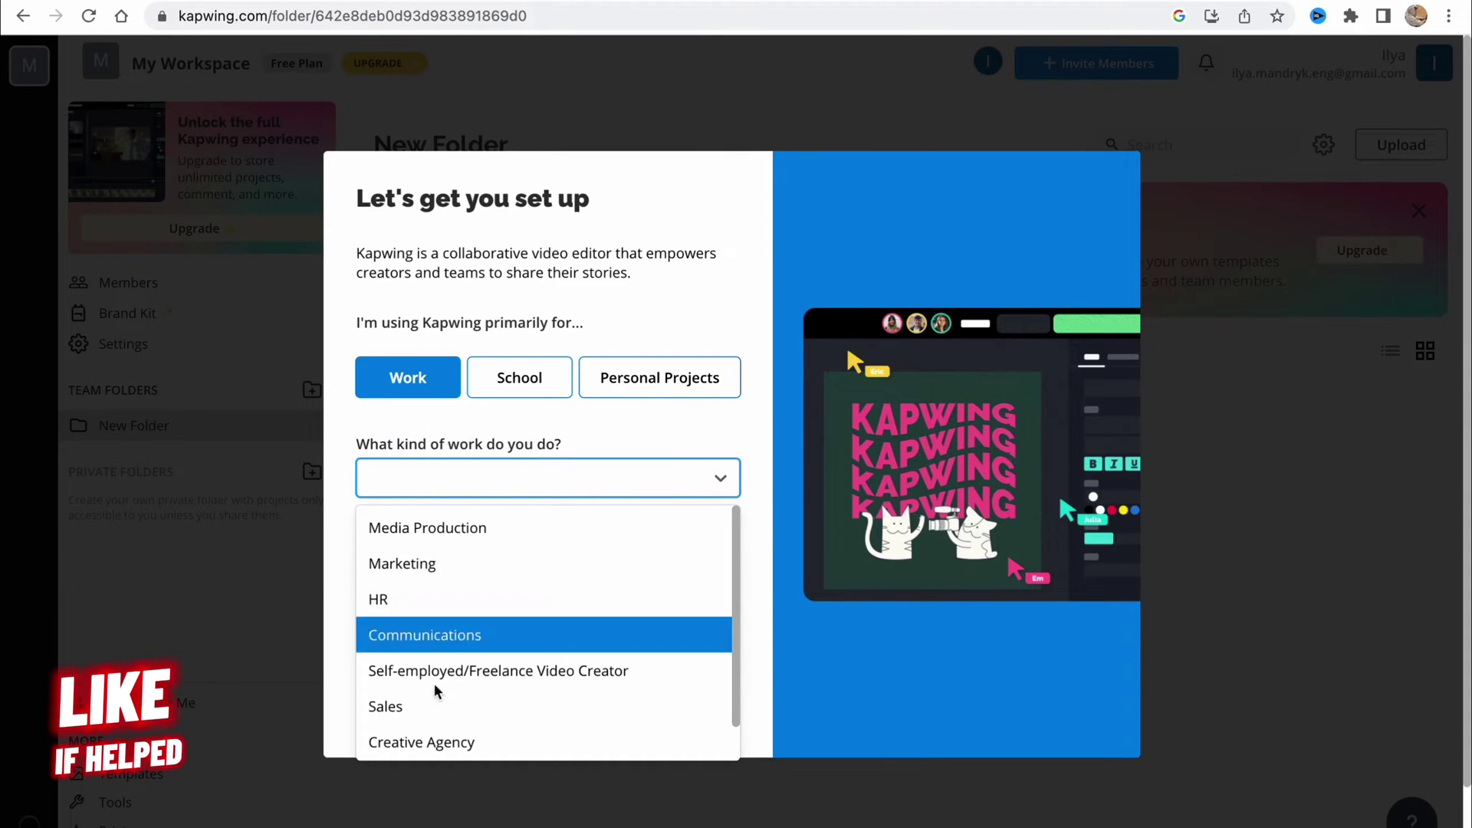
click(439, 529)
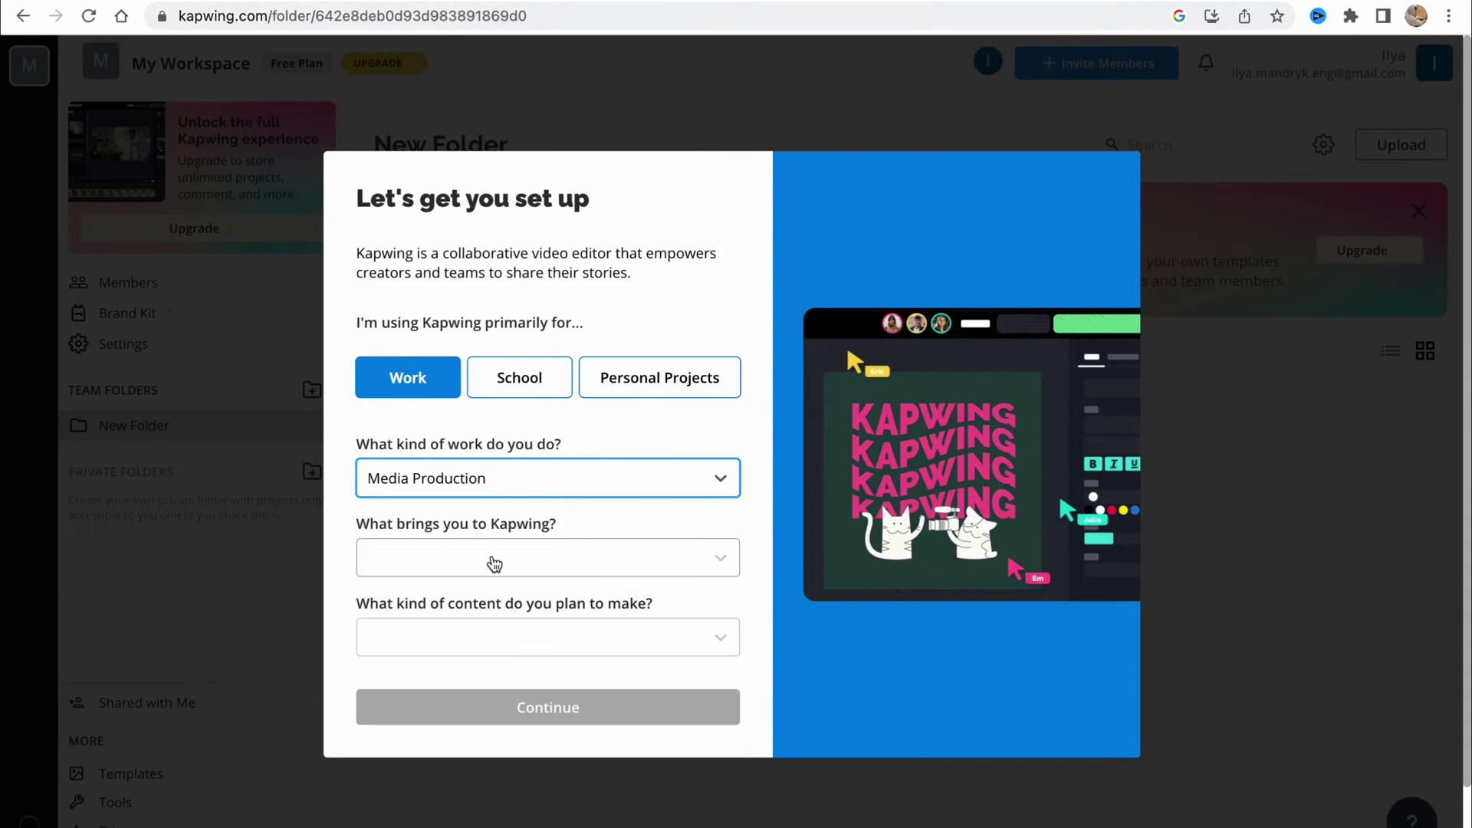
click(516, 562)
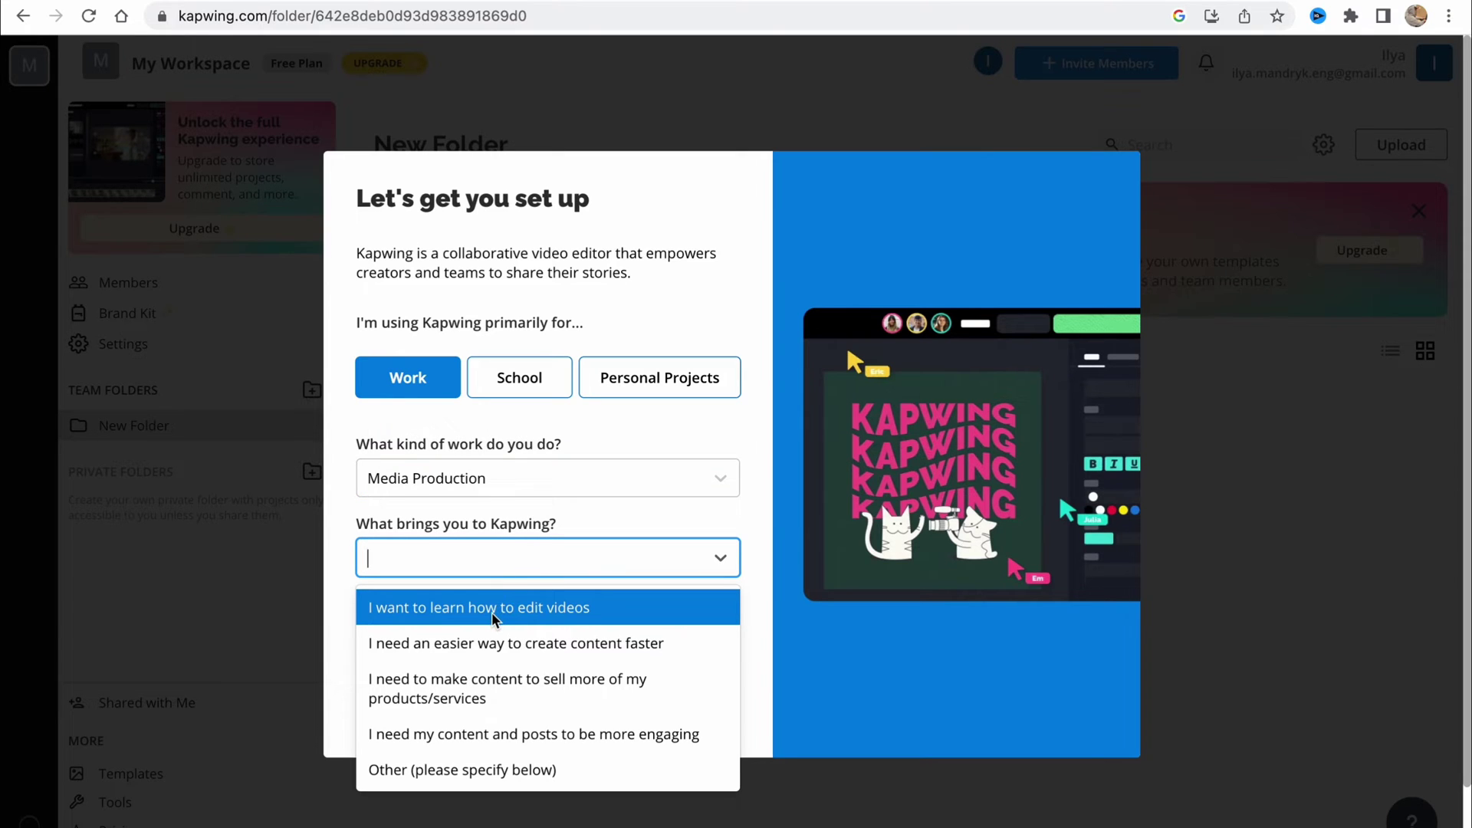
click(494, 608)
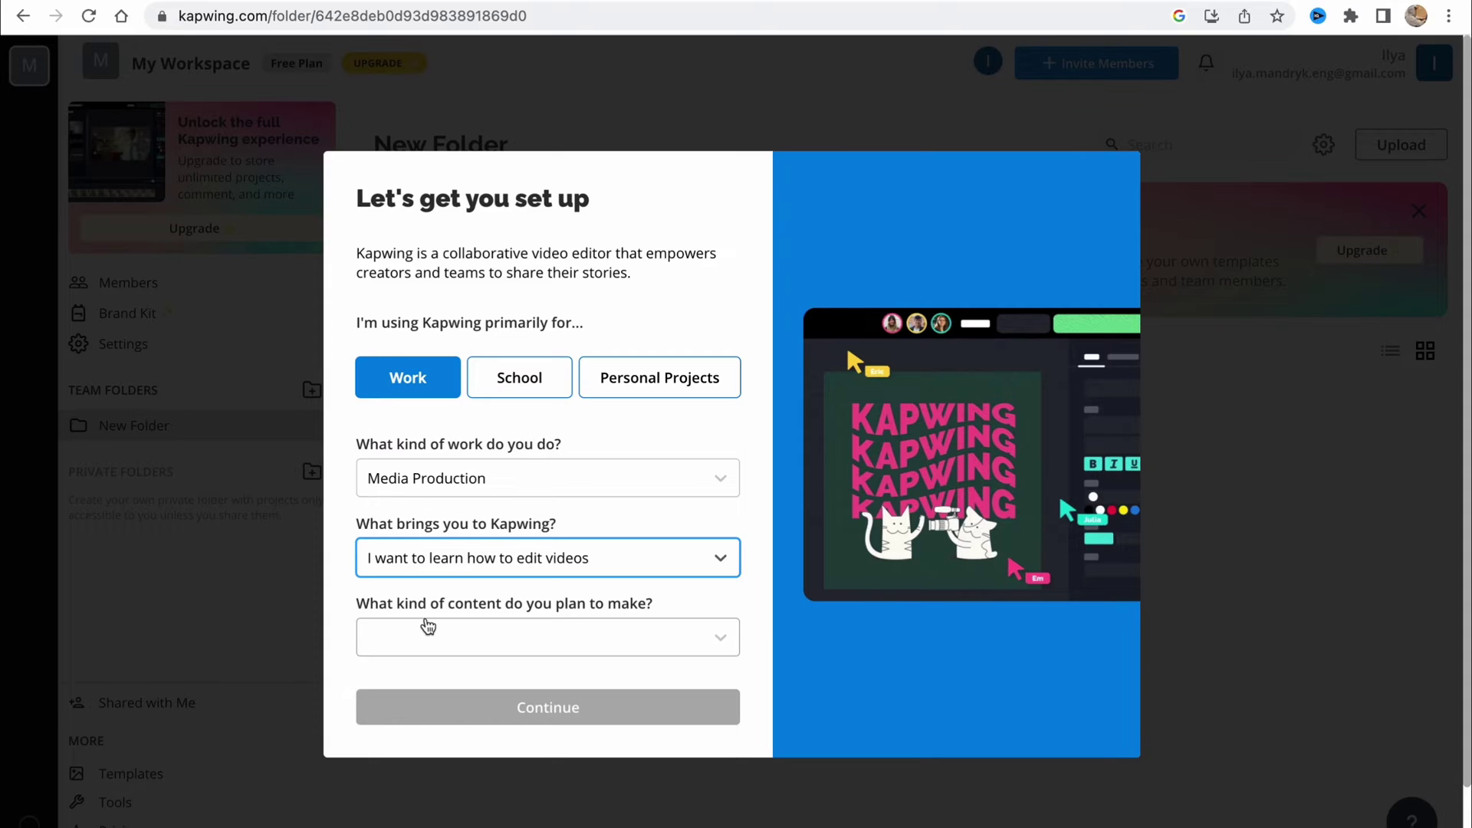
click(427, 626)
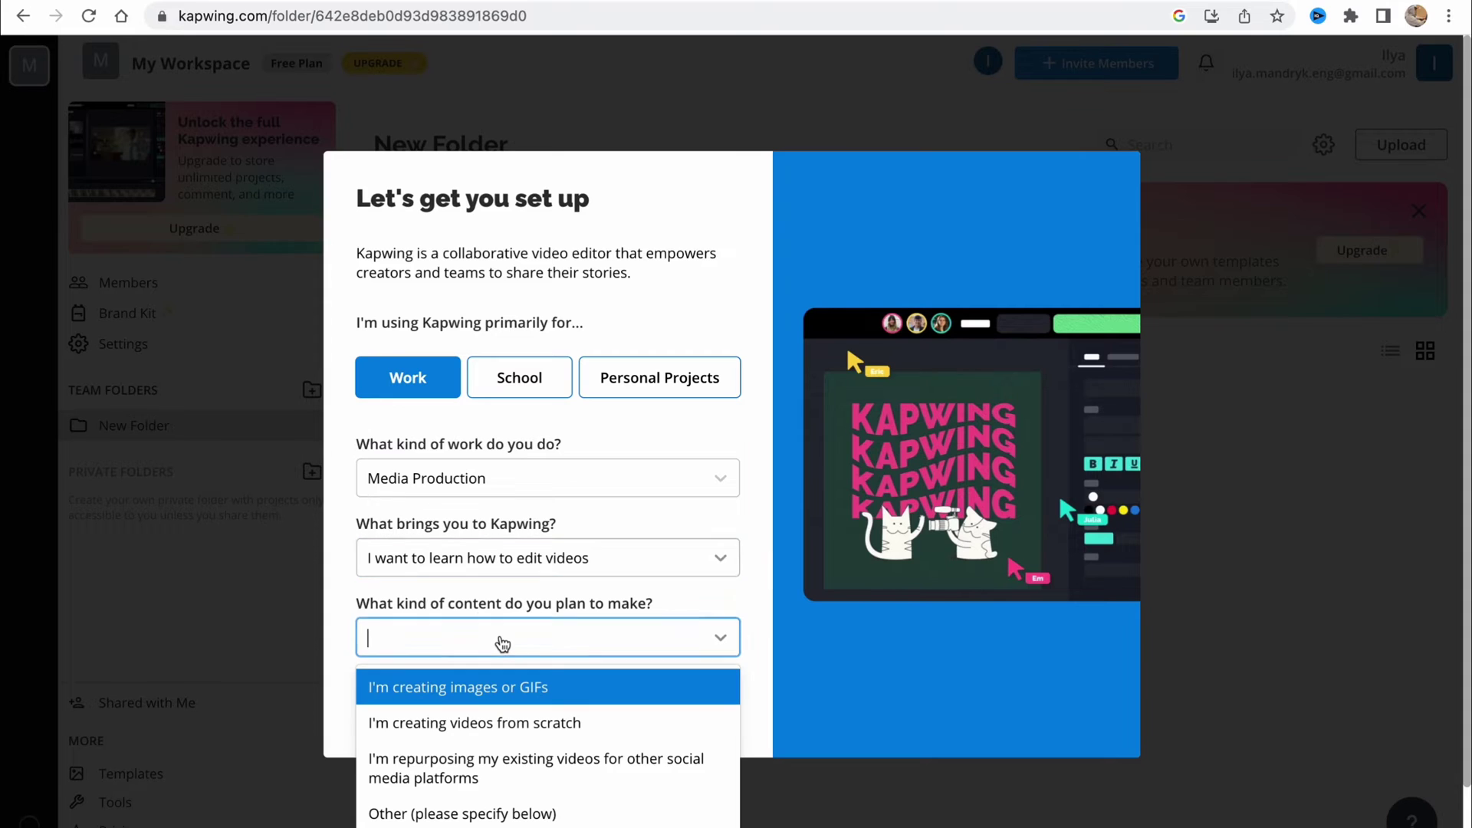
click(496, 735)
click(520, 719)
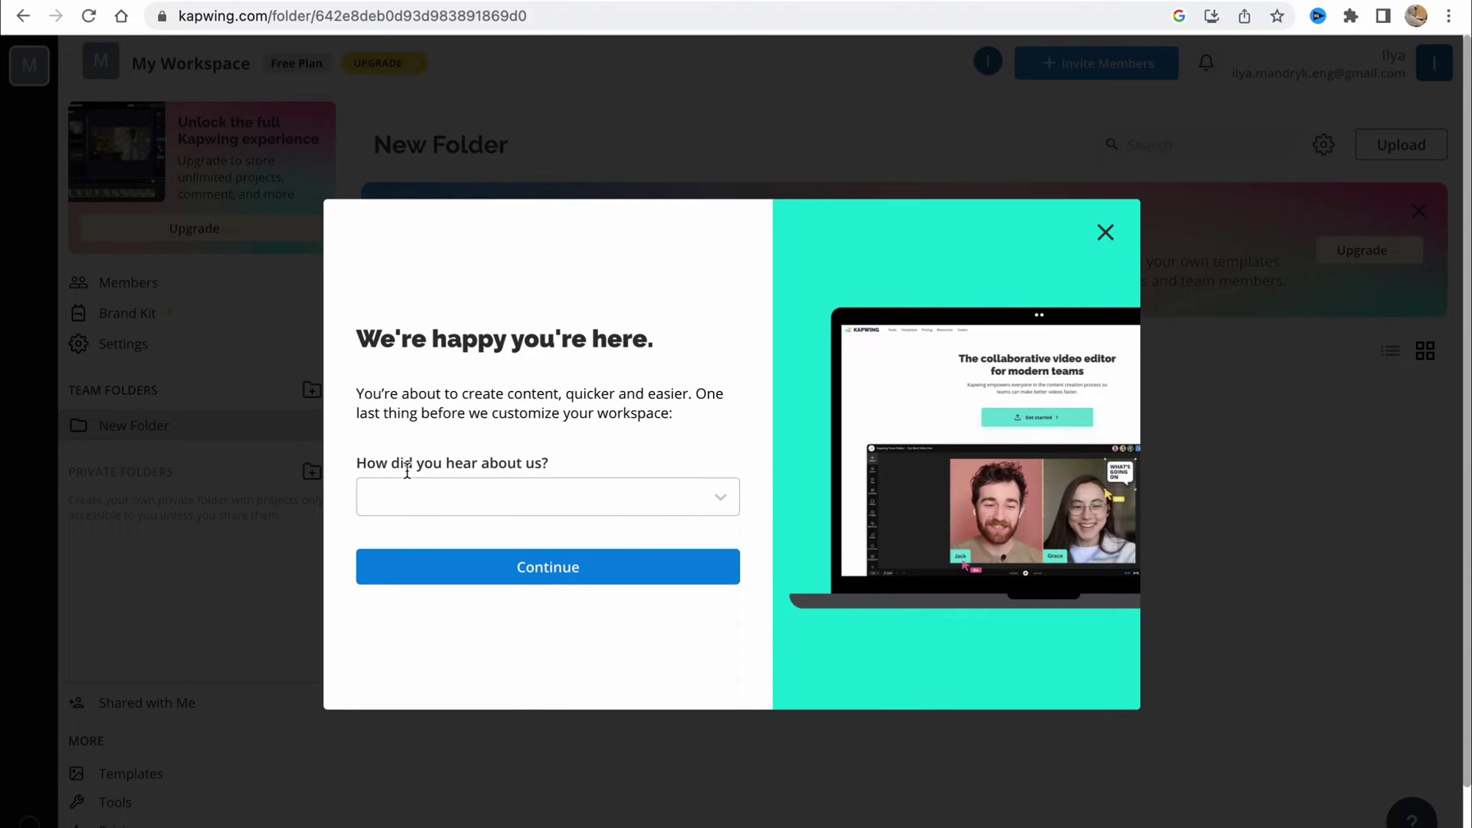
Step: Choose YouTube as how you heard about Kapwing and submit the survey
click(575, 503)
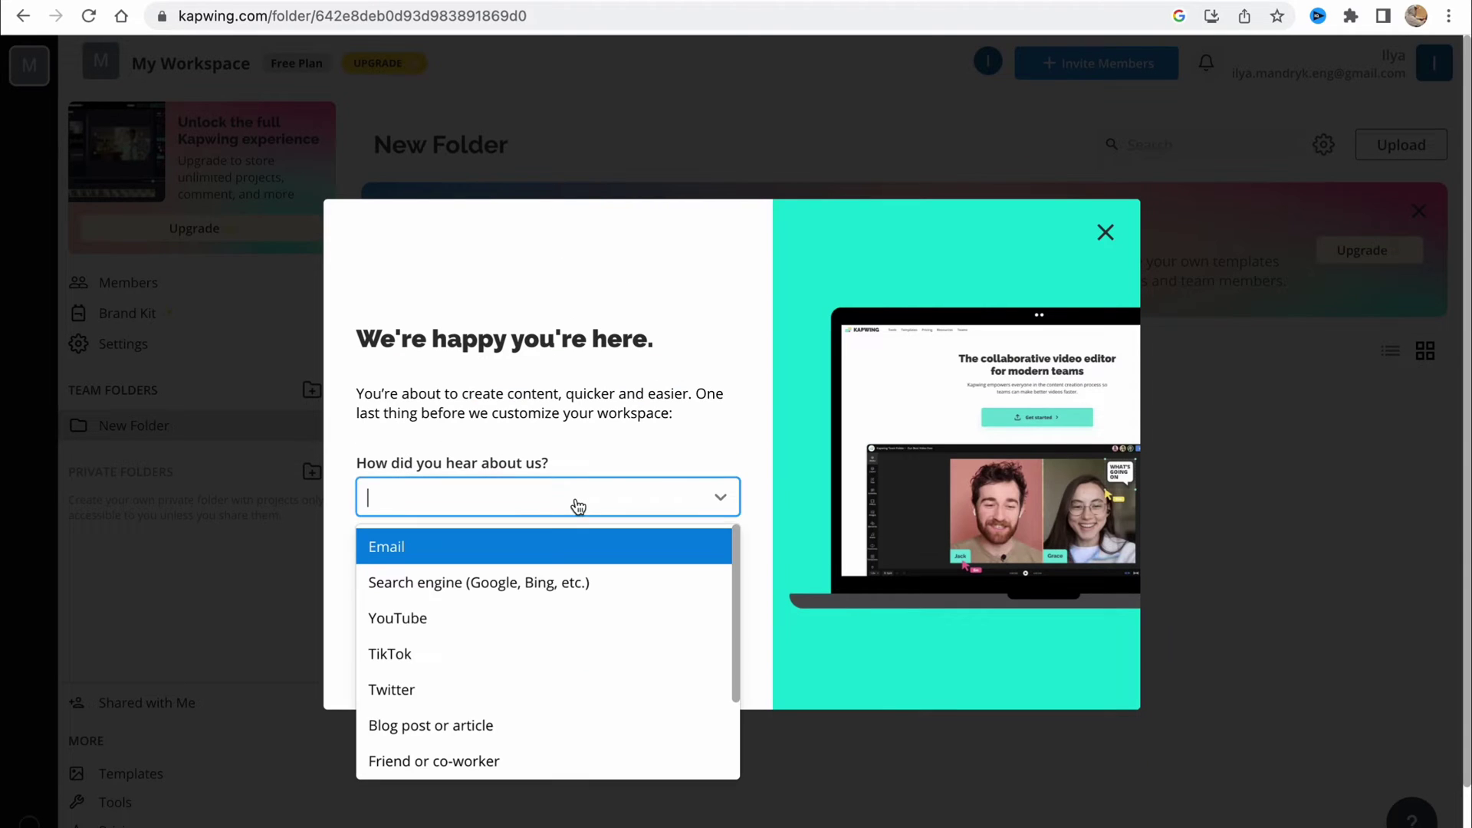
click(434, 615)
click(509, 563)
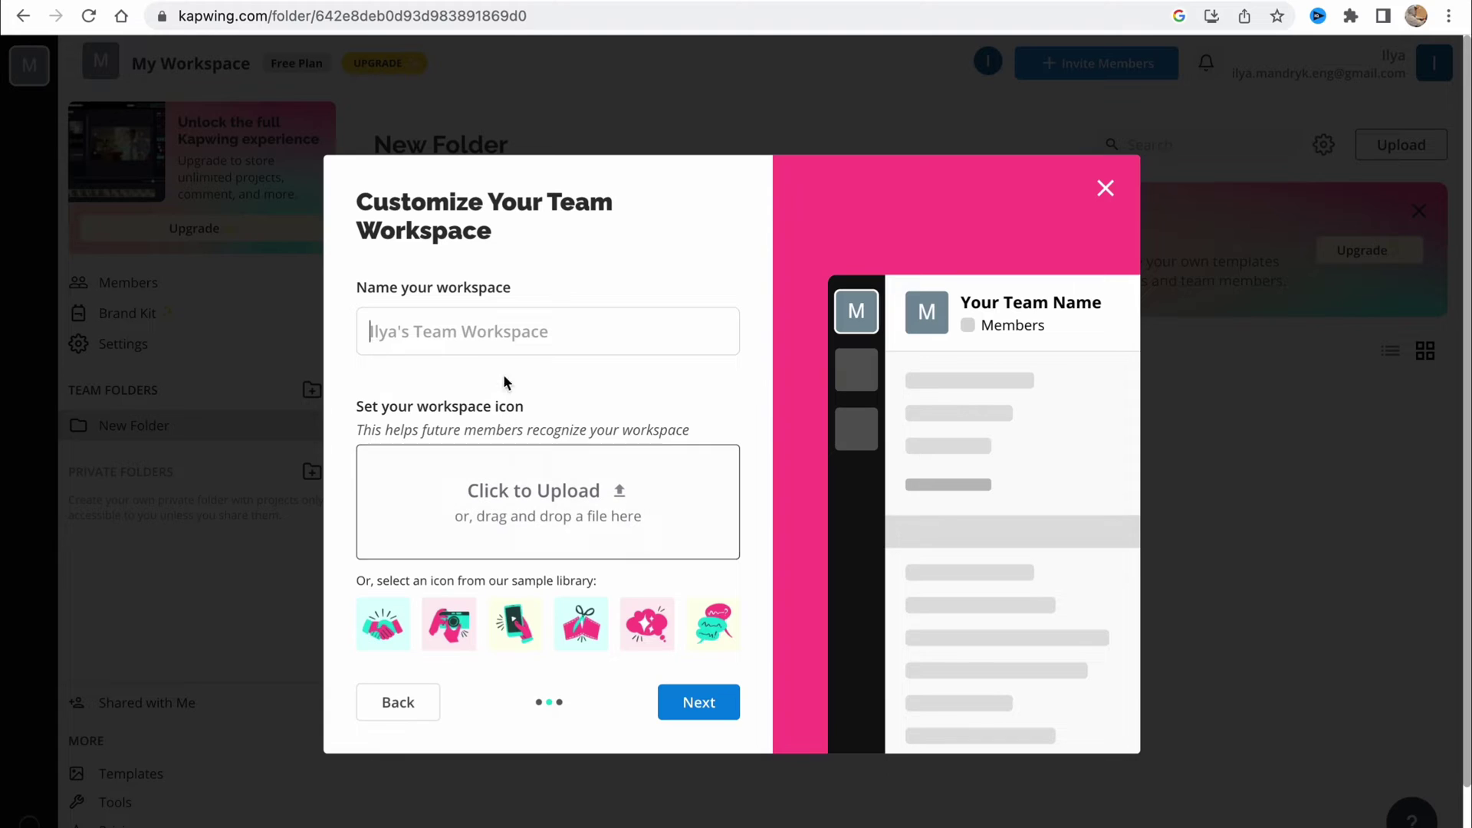
Step: Name the workspace 'Helper' with the handshake icon and skip inviting members
text(H)
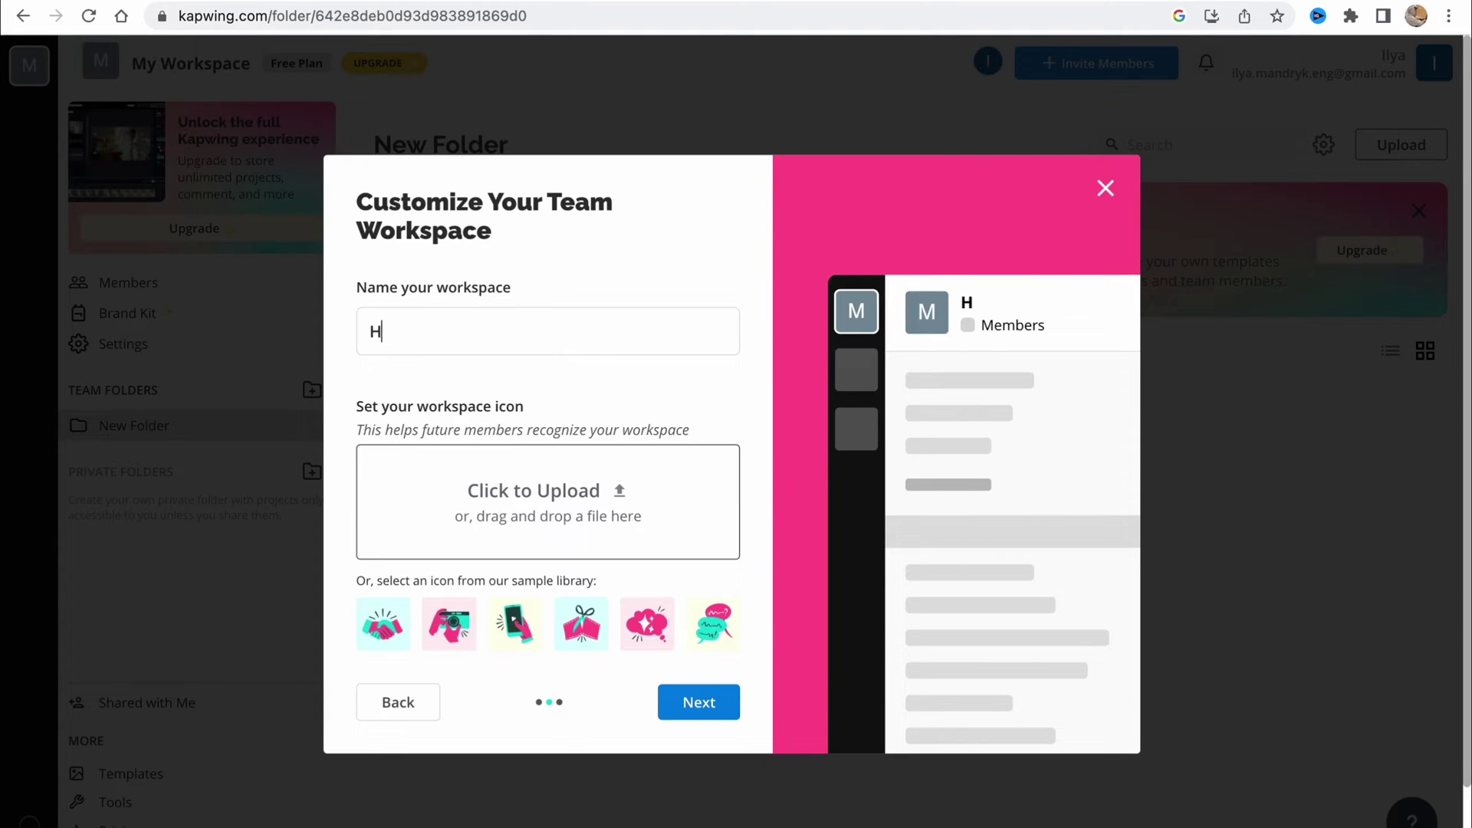
text(elper)
click(366, 636)
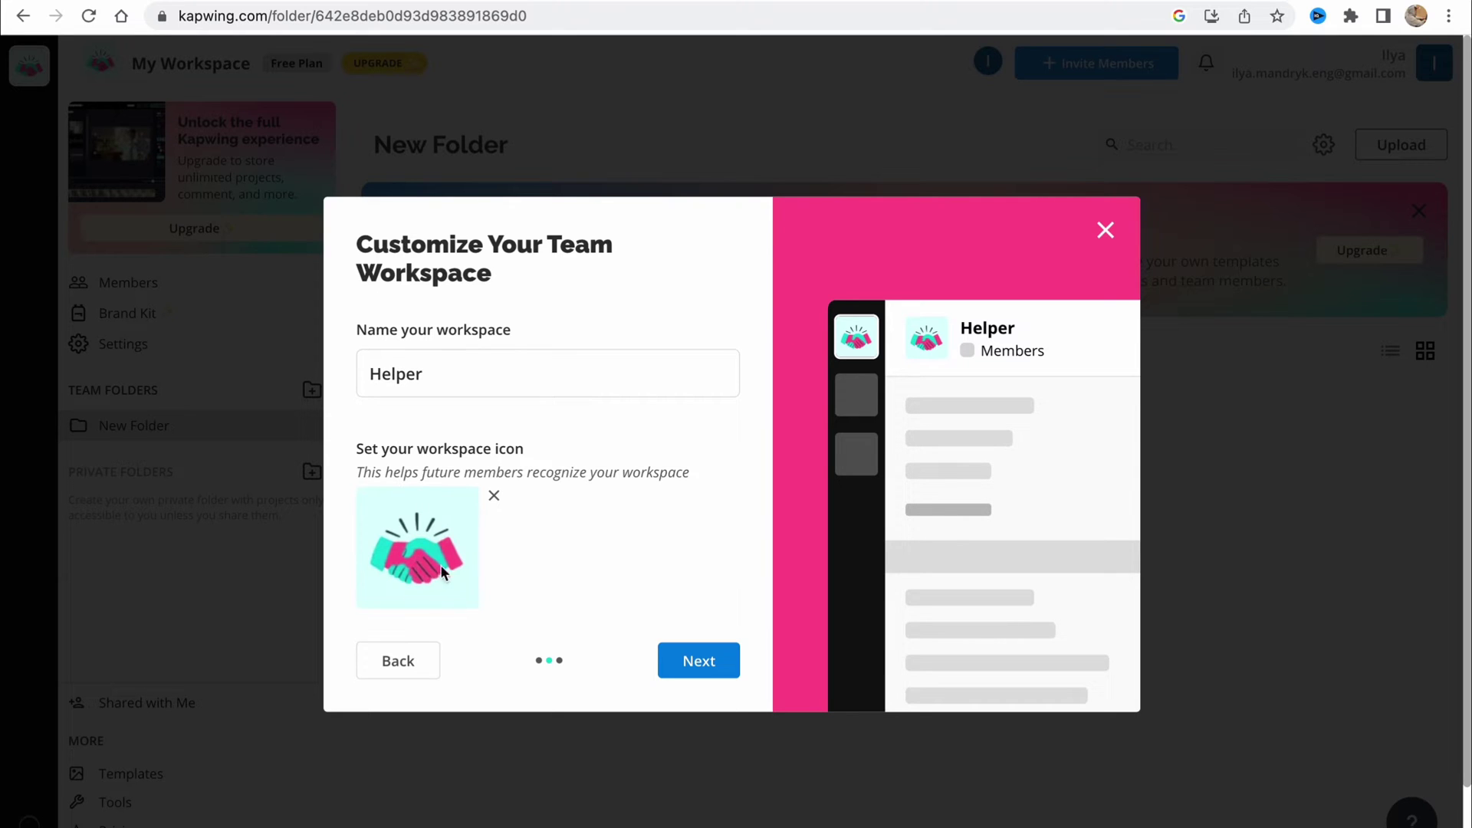
click(698, 660)
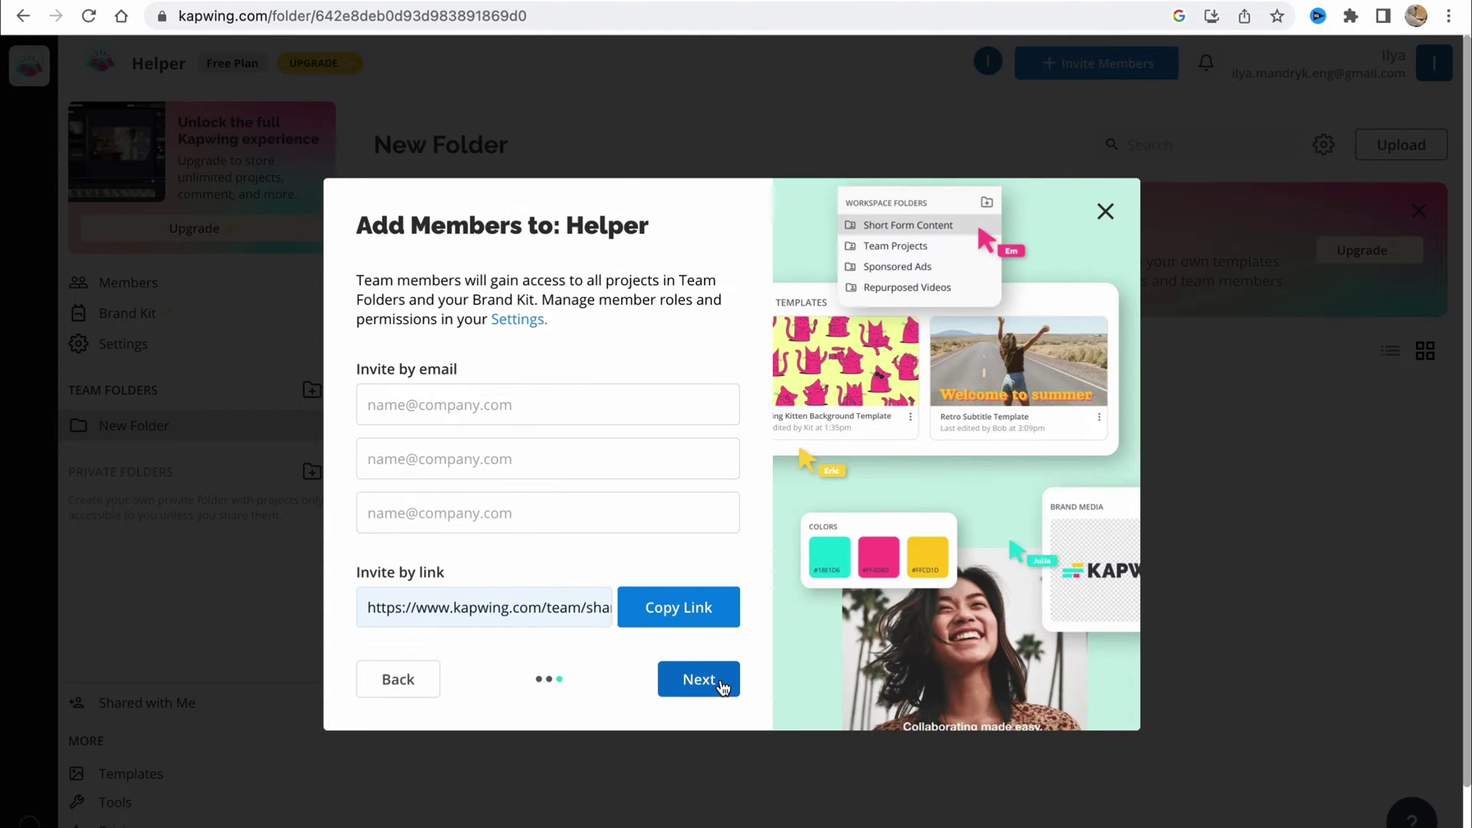
click(698, 679)
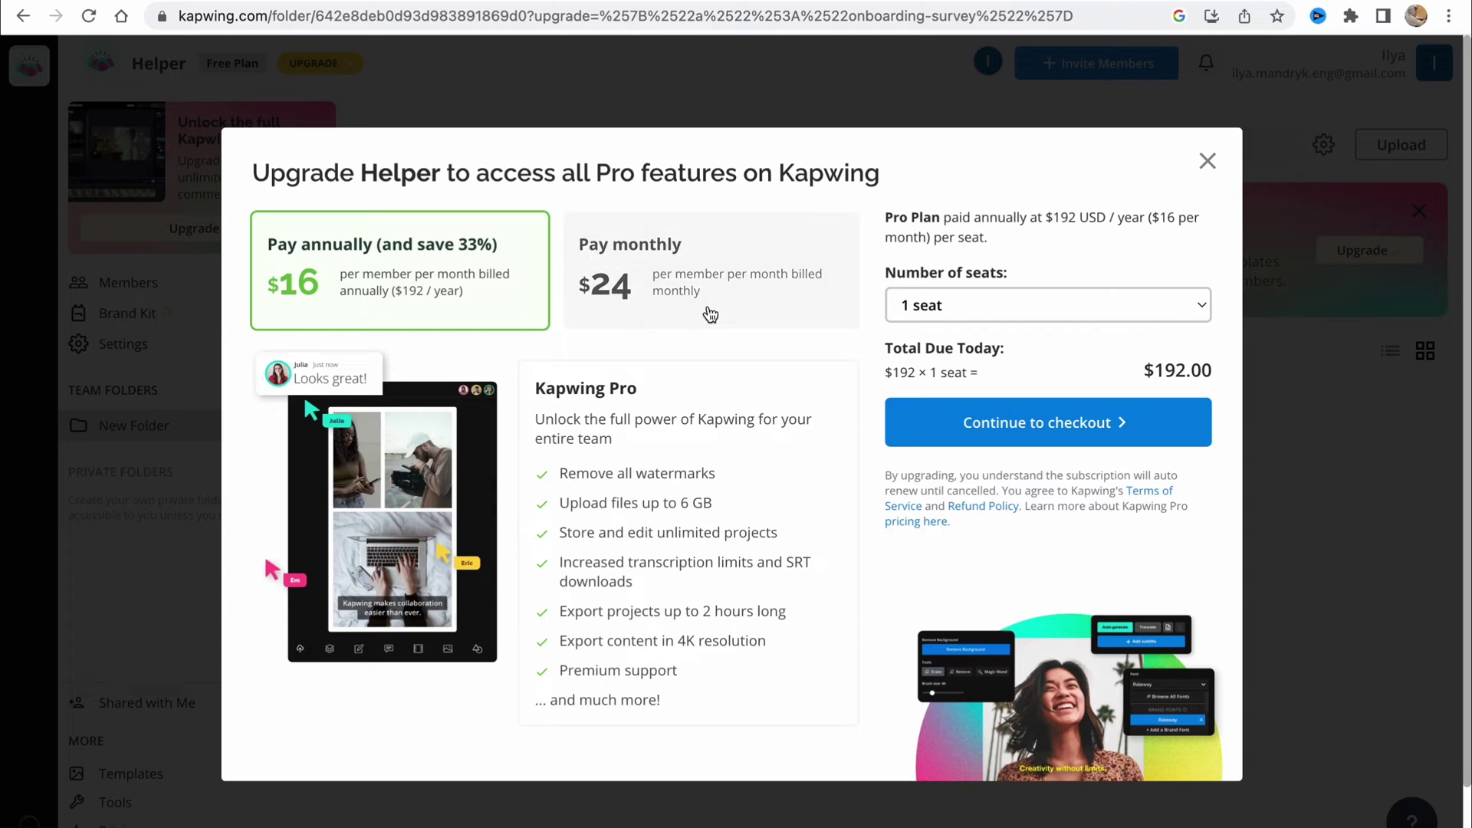
Step: Compare monthly and annual Pro pricing, then close the upgrade offer
click(594, 282)
click(540, 284)
click(1208, 161)
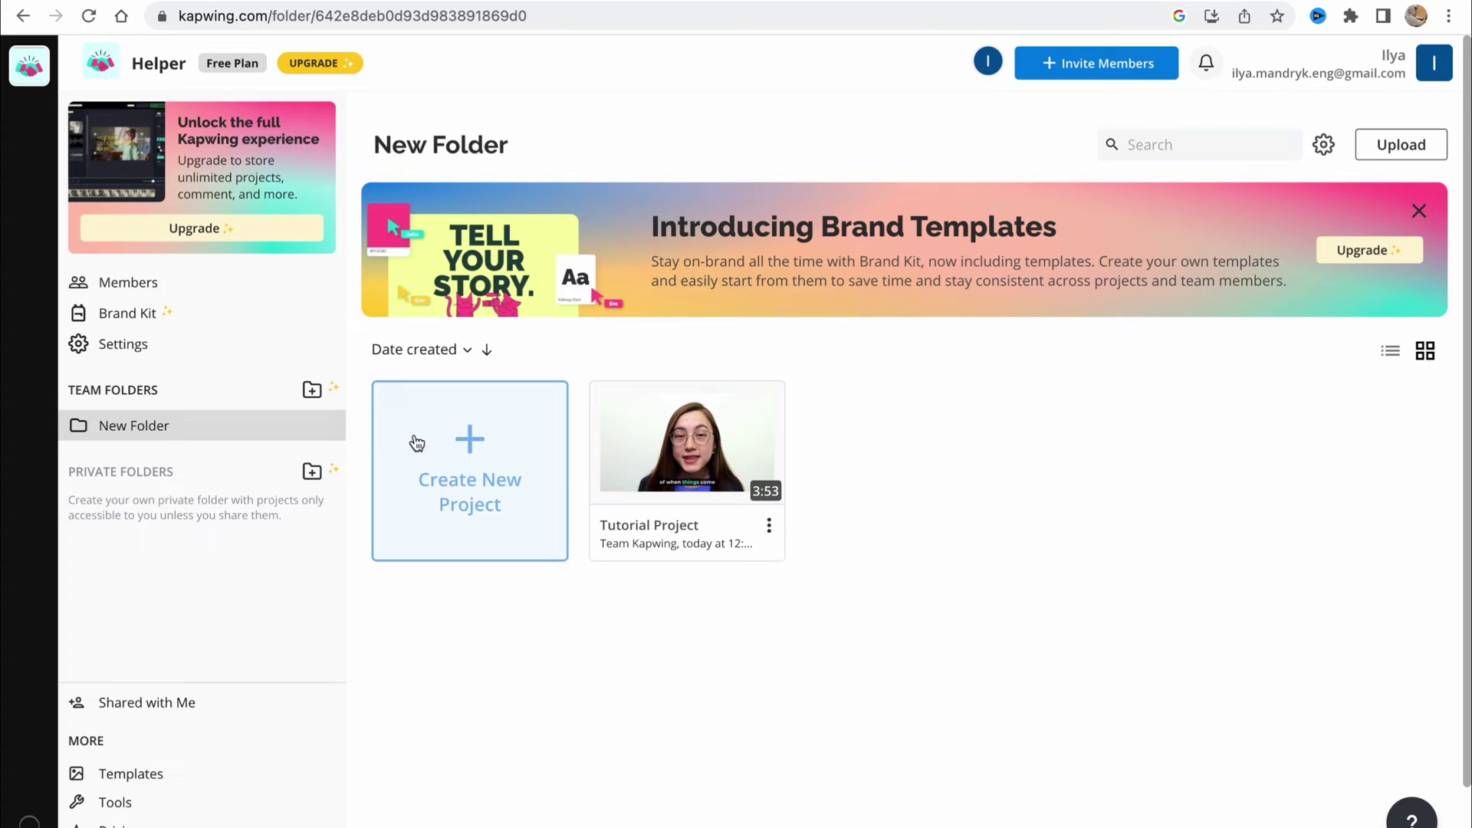
Step: Create a new project in New Folder and dismiss the 'Upload your content' tip
click(470, 457)
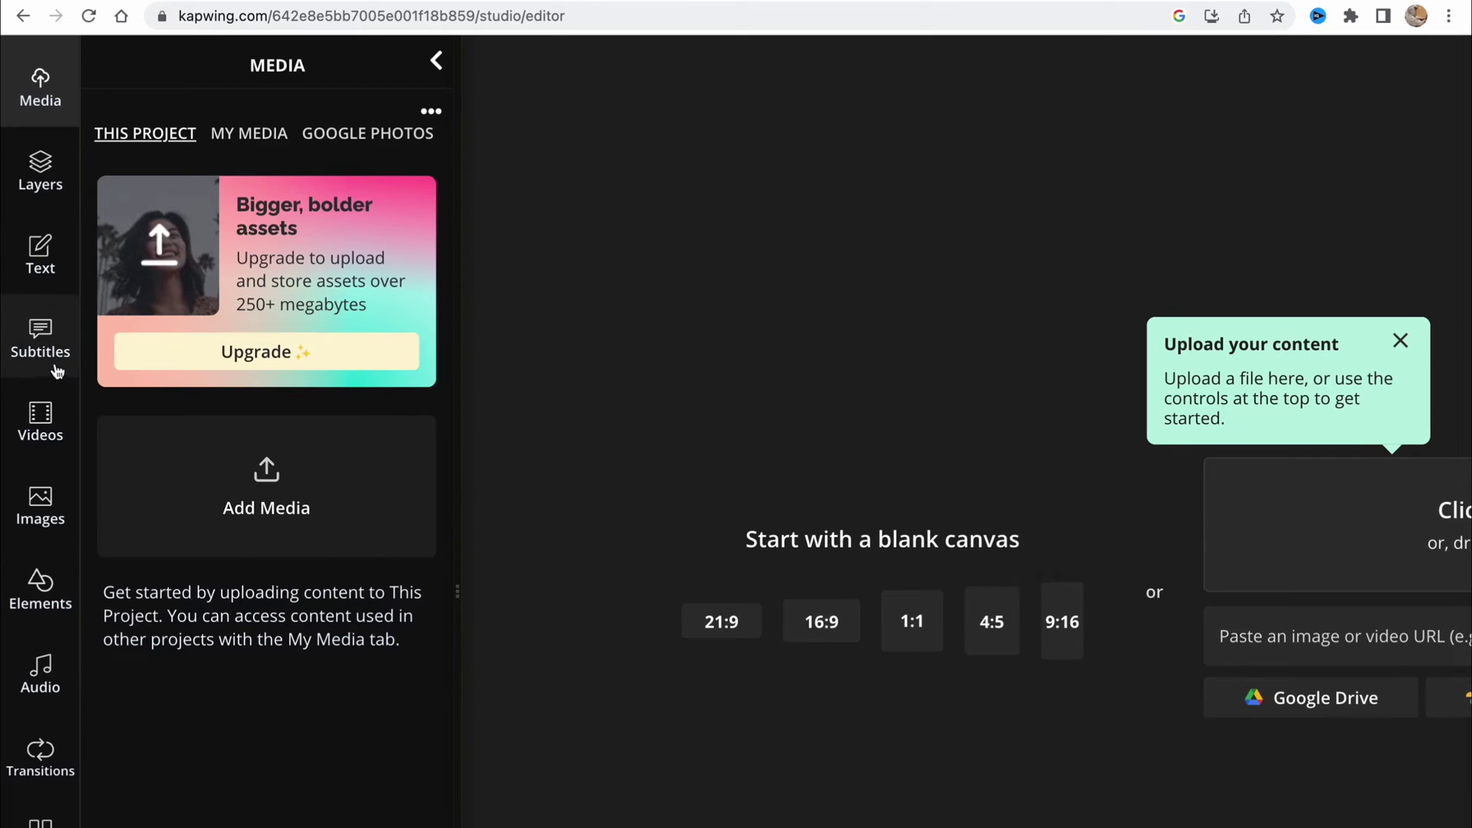
scroll(57, 371, down, 2)
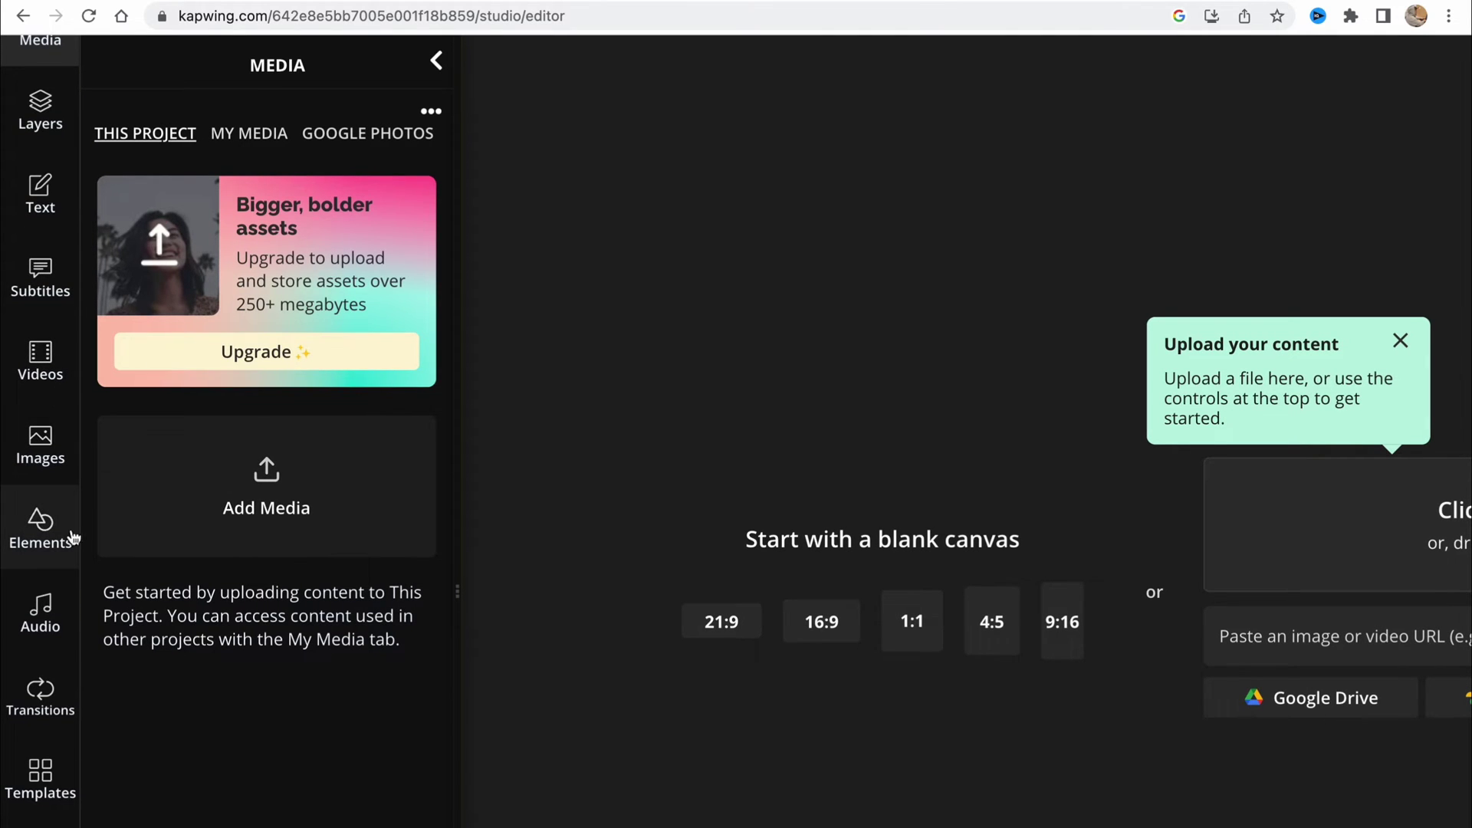
scroll(42, 736, down, 3)
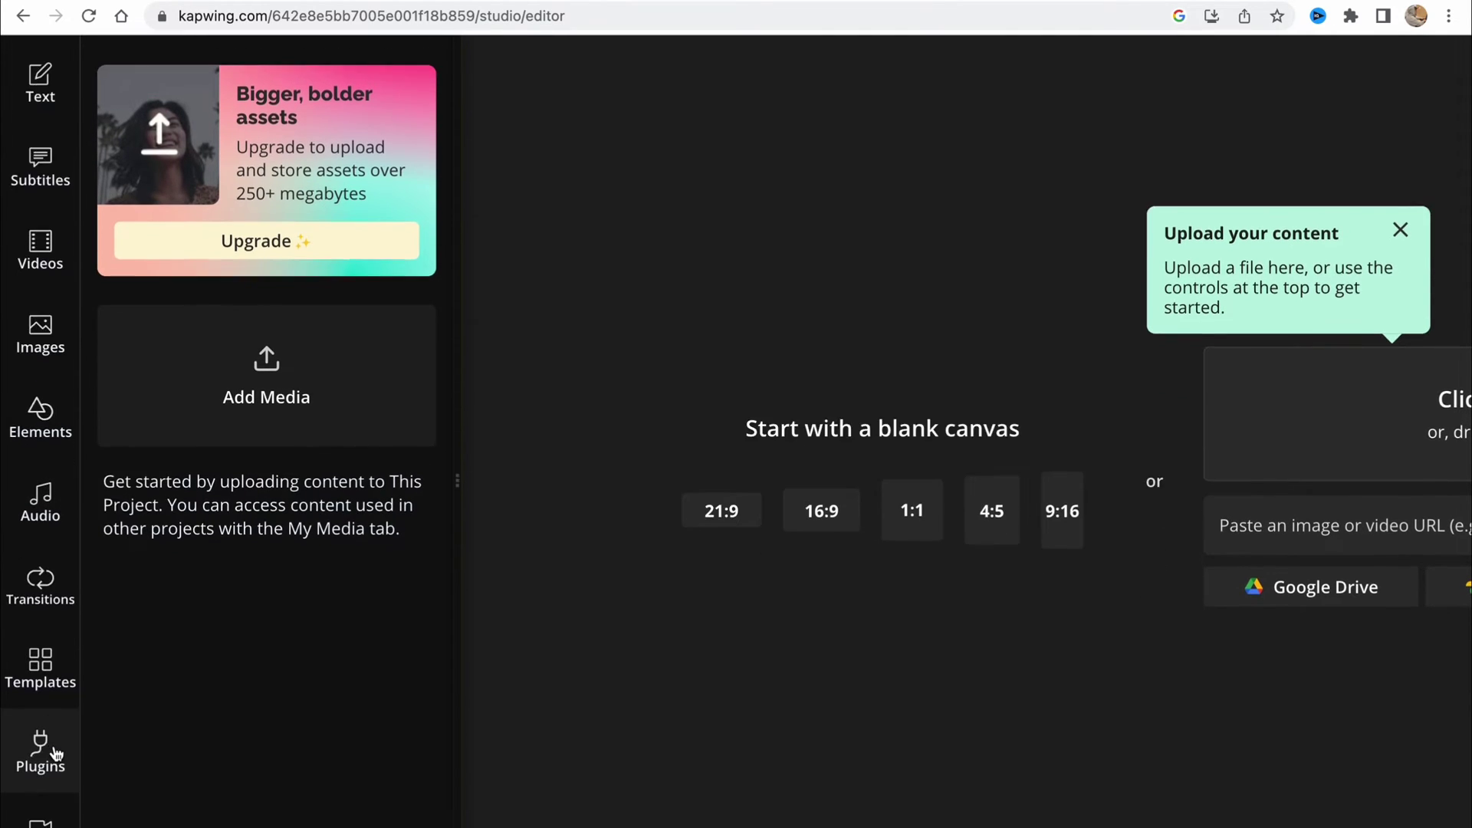
scroll(56, 755, down, 2)
key(ctrl+0)
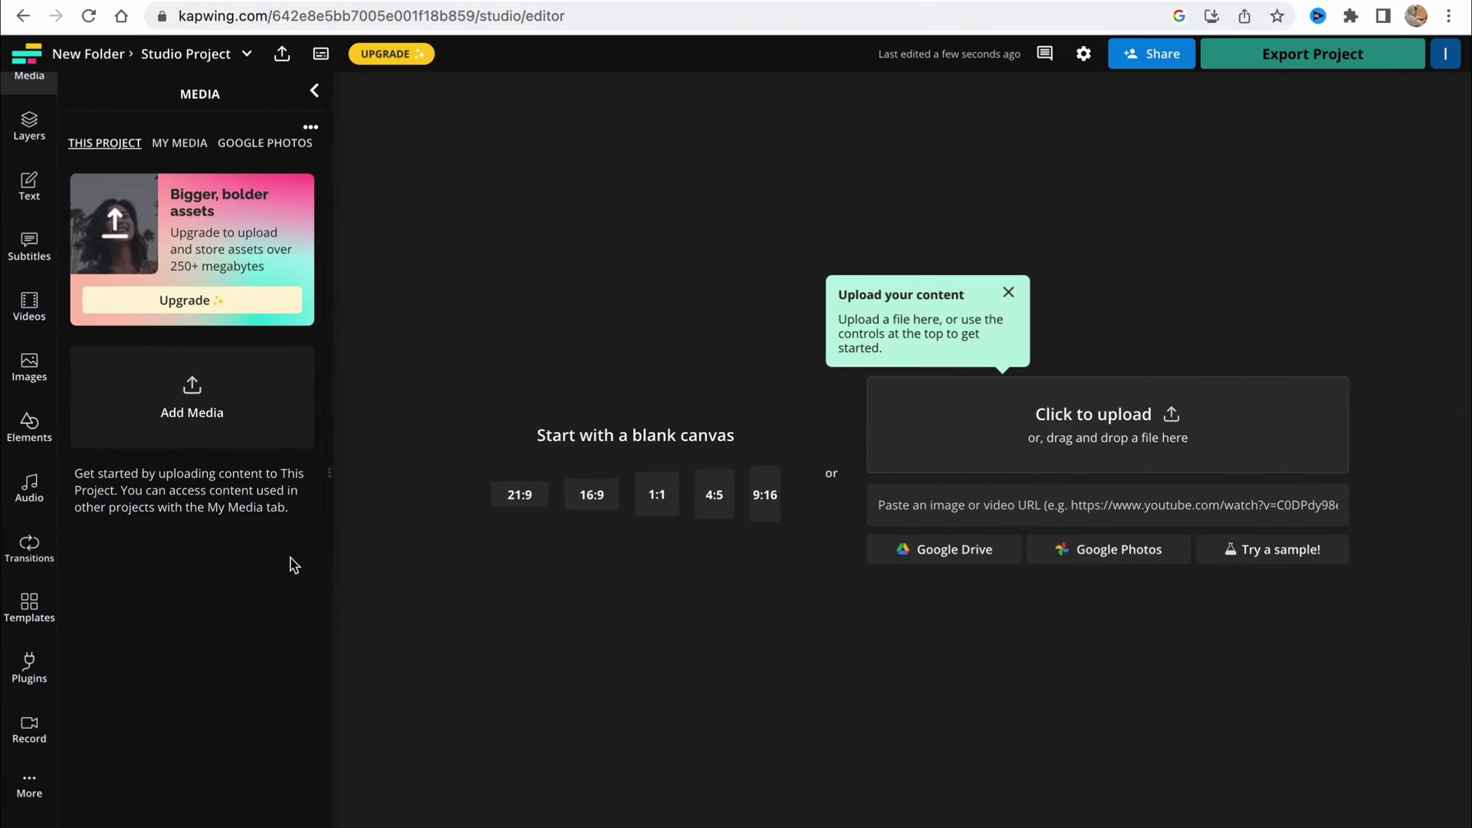
click(537, 510)
click(1009, 293)
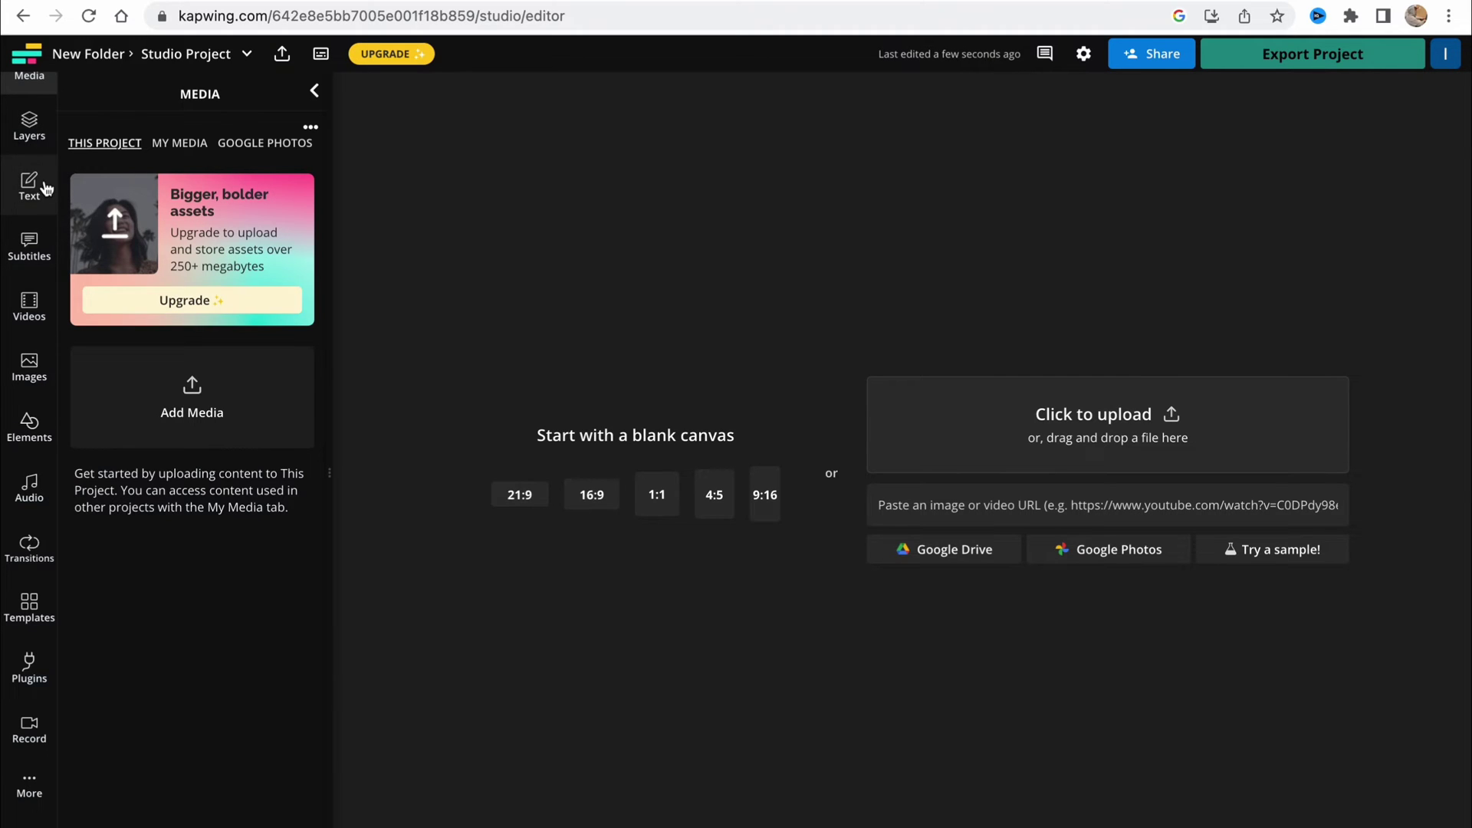
scroll(29, 176, up, 1)
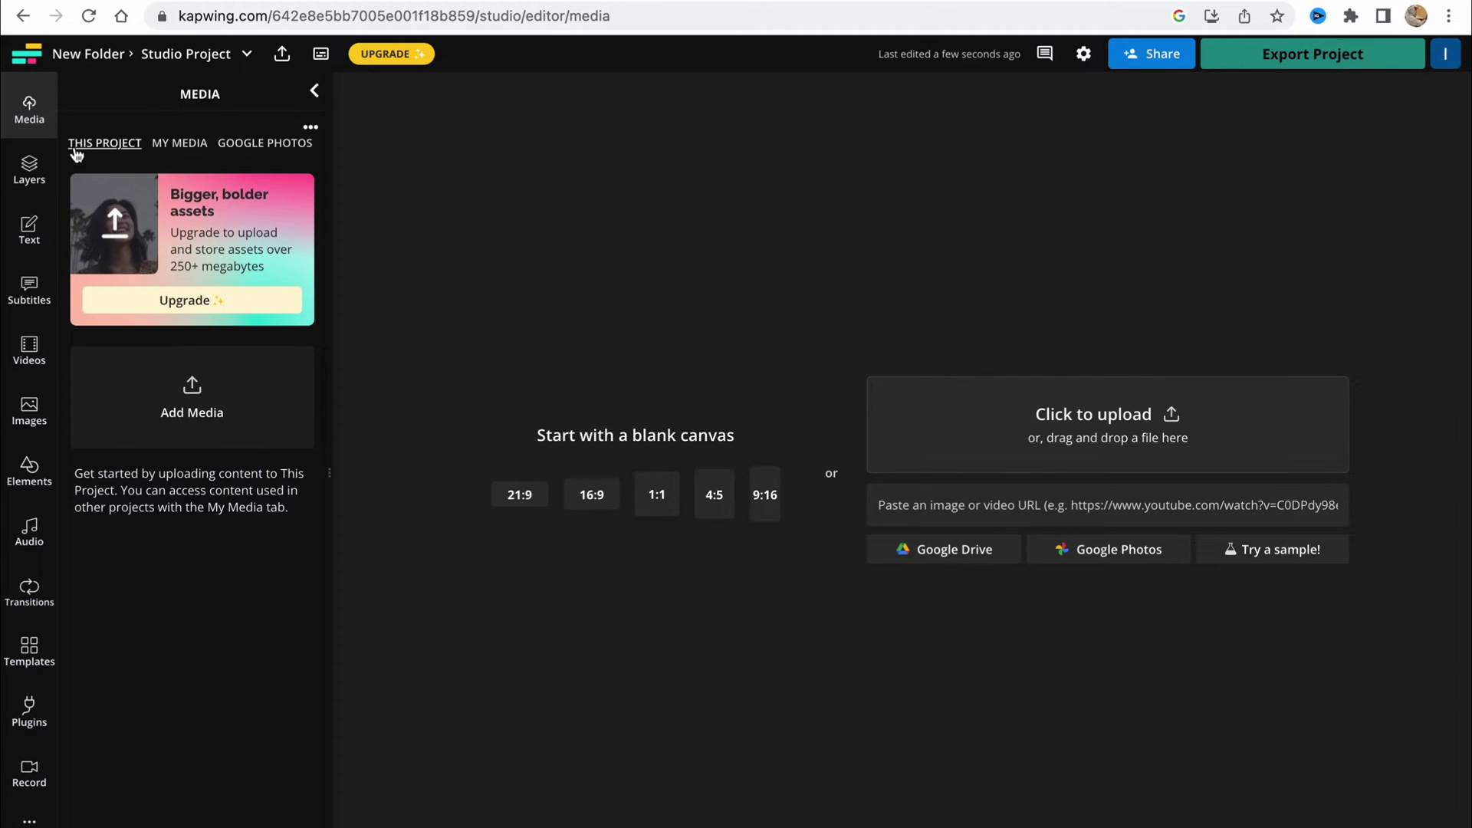
Step: Upload the rain video and the nature-sound video from the computer into Media
click(186, 407)
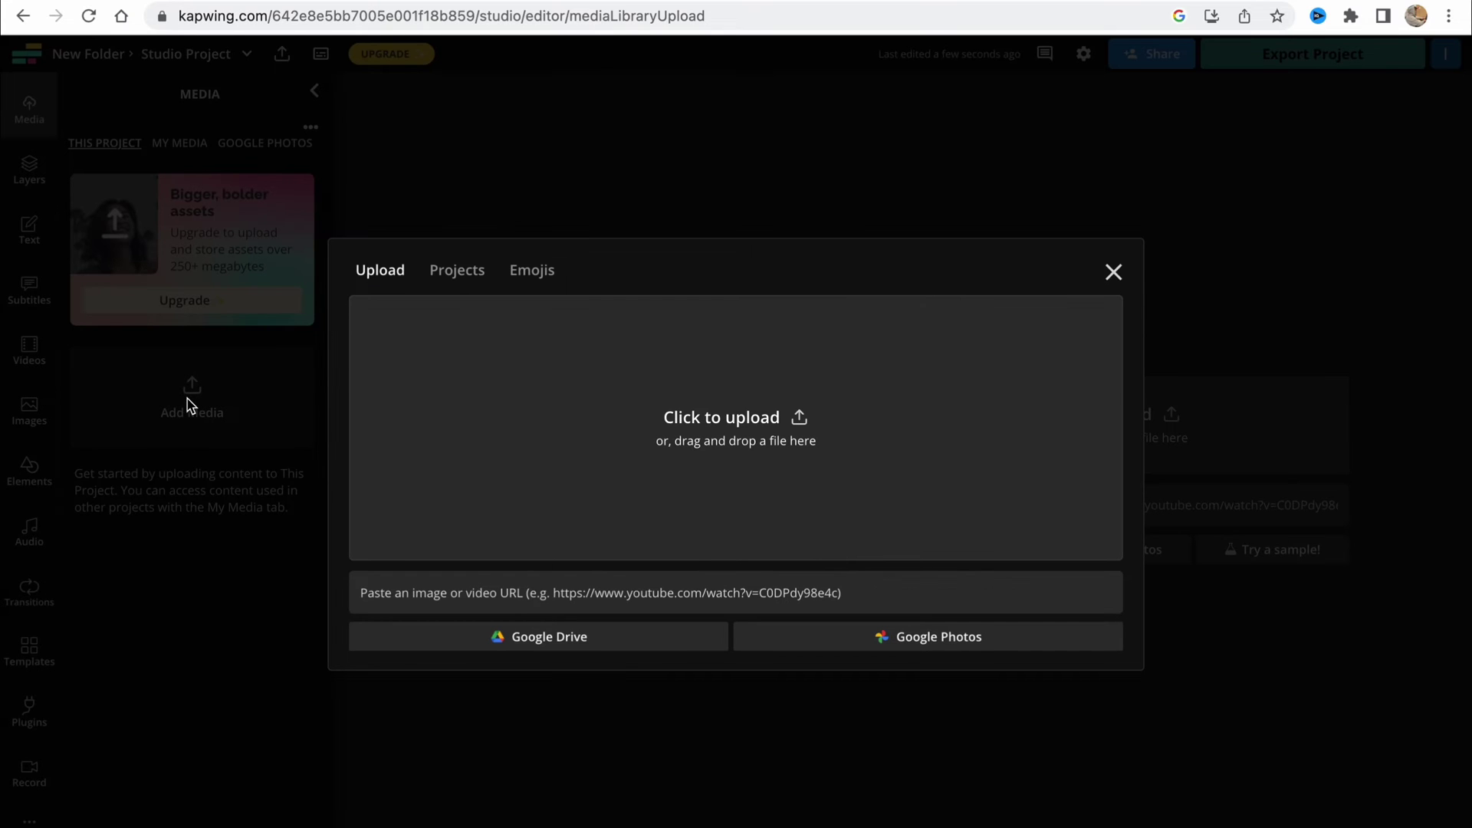
click(793, 439)
scroll(636, 448, down, 10)
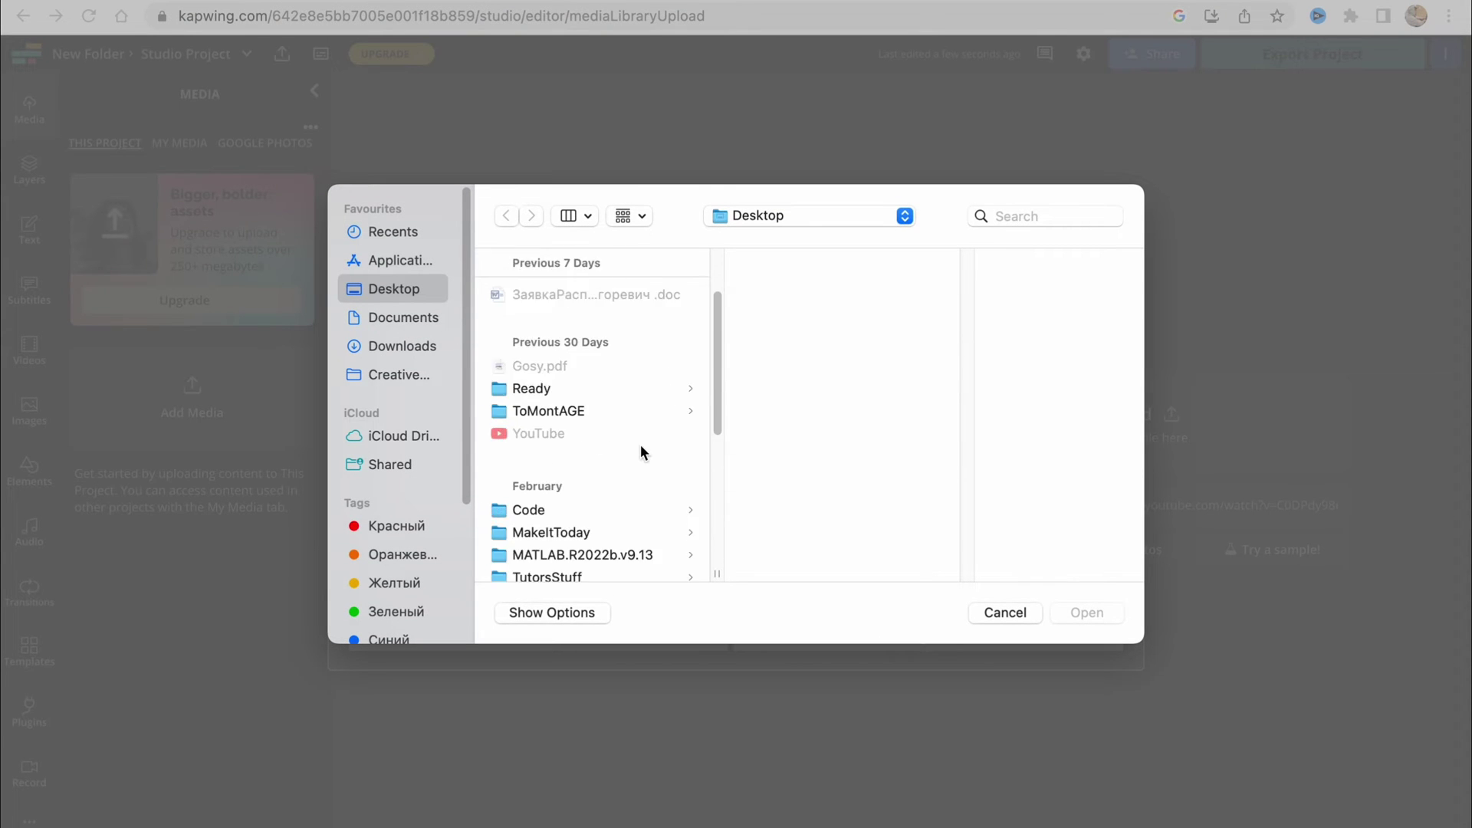
scroll(622, 449, up, 3)
click(609, 383)
shift+click(595, 406)
click(1086, 612)
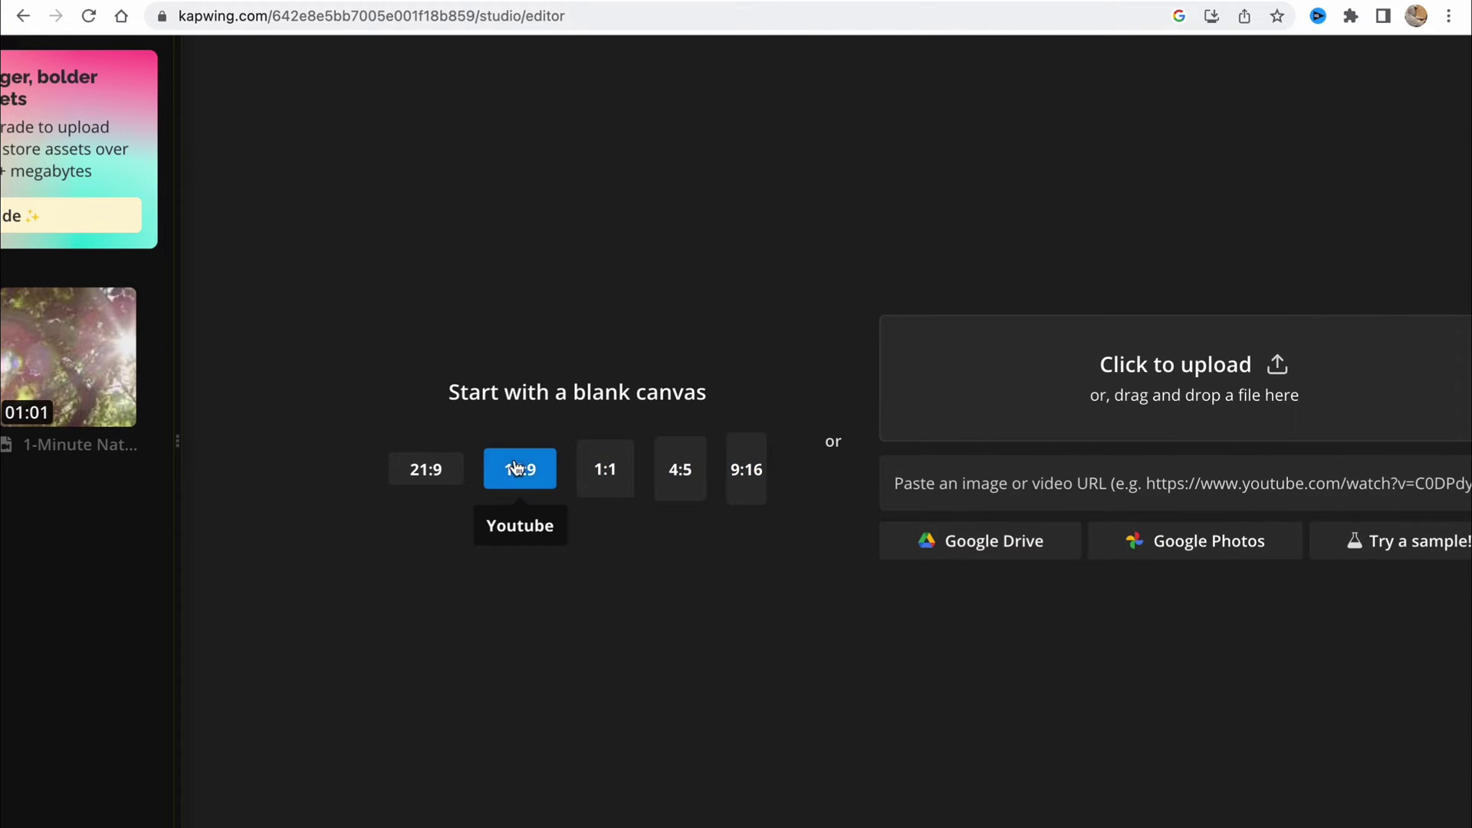
Step: Start a 16:9 blank canvas and place the nature-sound clip centred, filling the frame
click(520, 471)
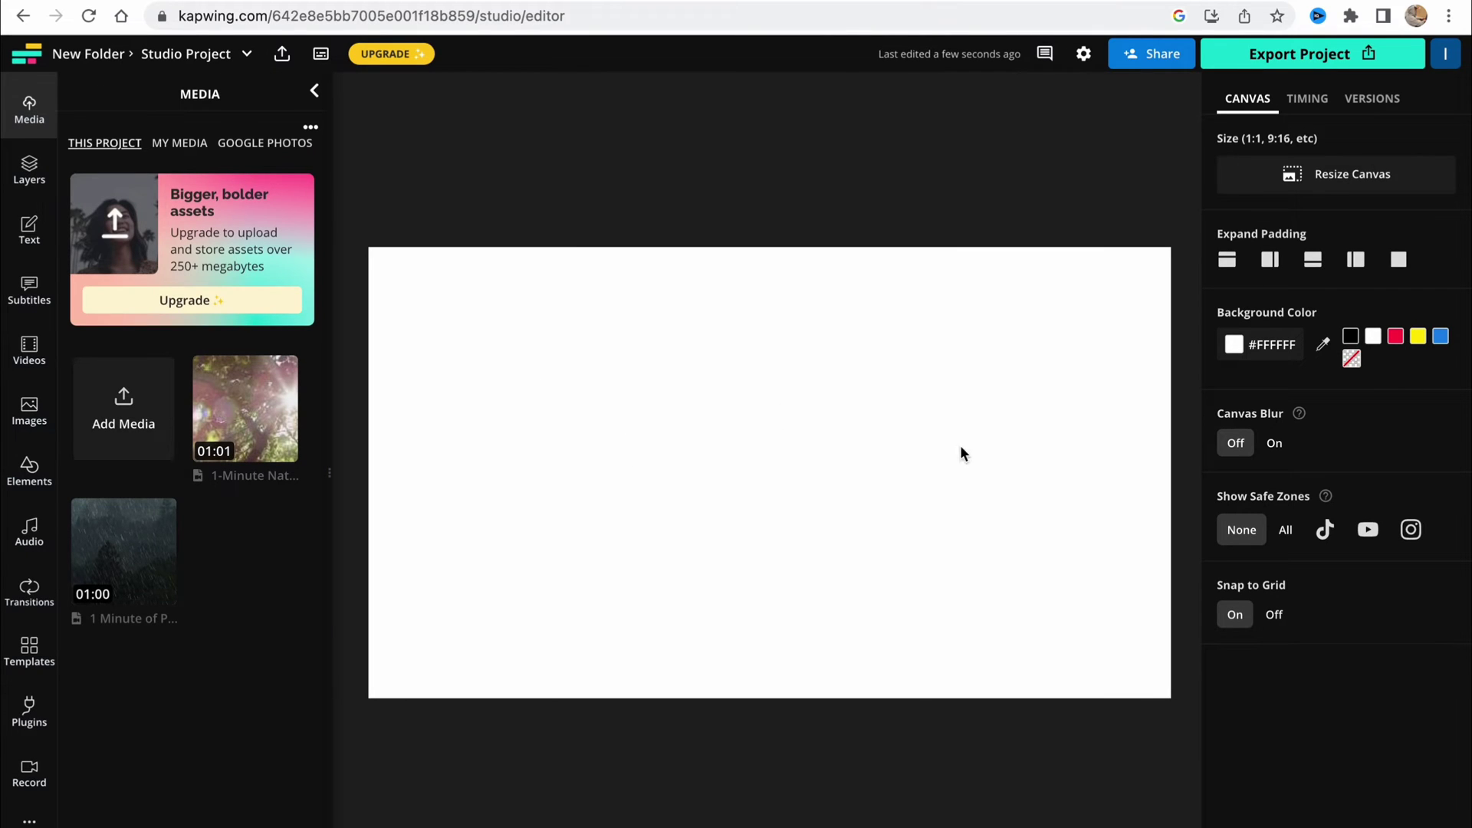
mouse_move(231, 431)
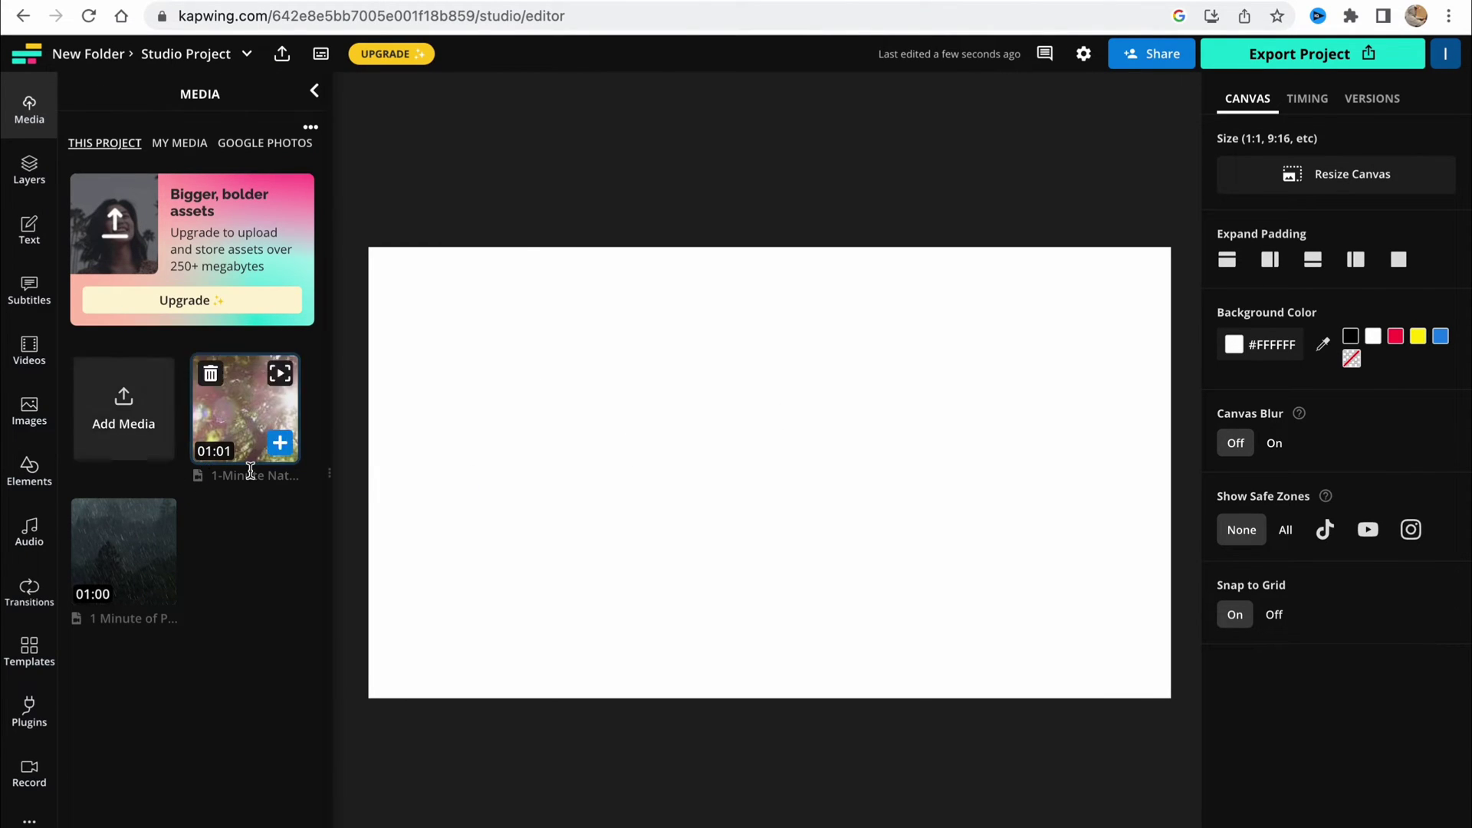
drag(216, 427, 663, 488)
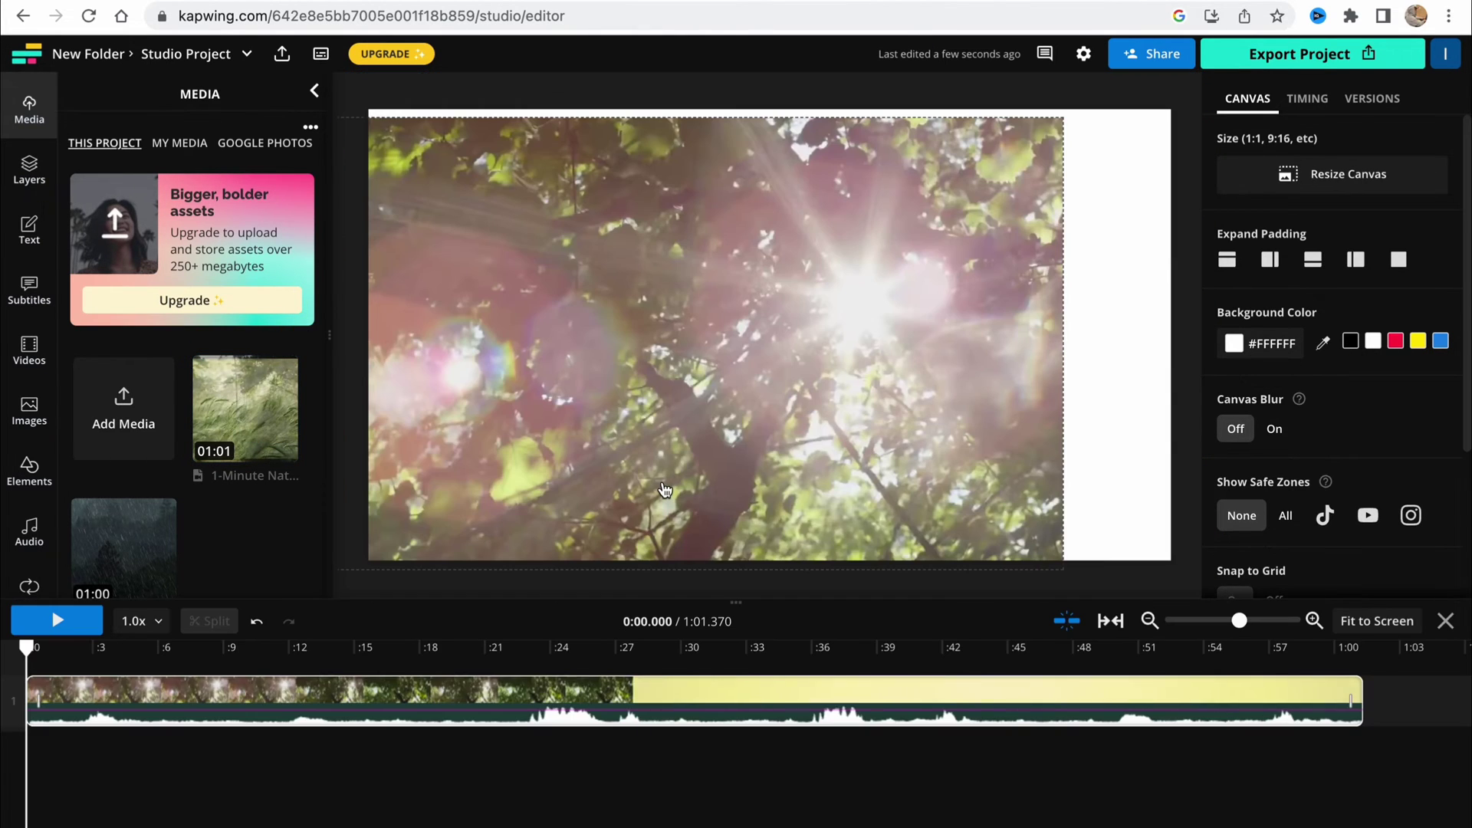
drag(660, 410, 764, 408)
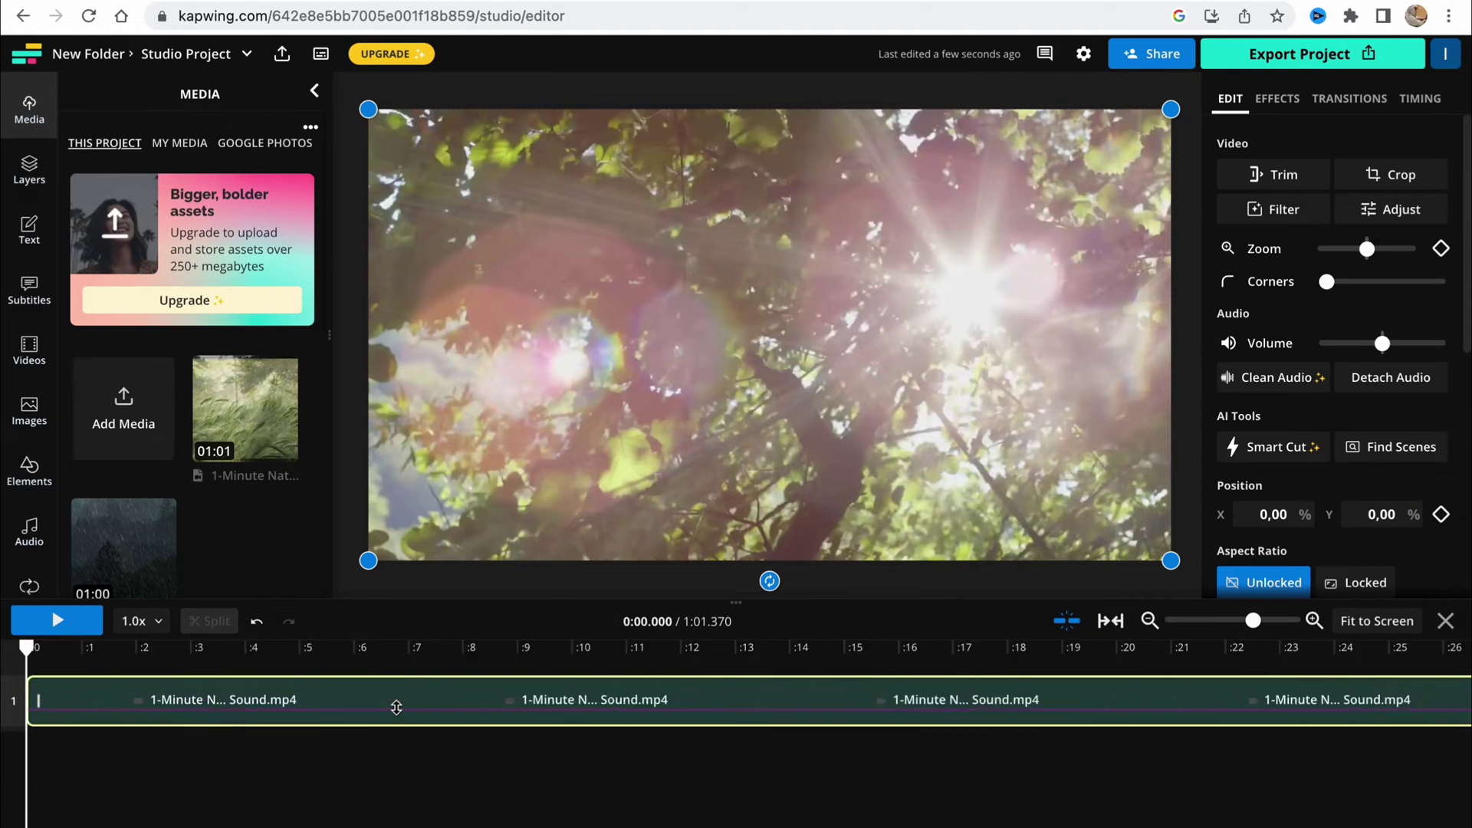
Step: Place the rain clip on the timeline after the nature clip, playhead at 0:47
scroll(396, 708, down, 1)
scroll(396, 707, down, 1)
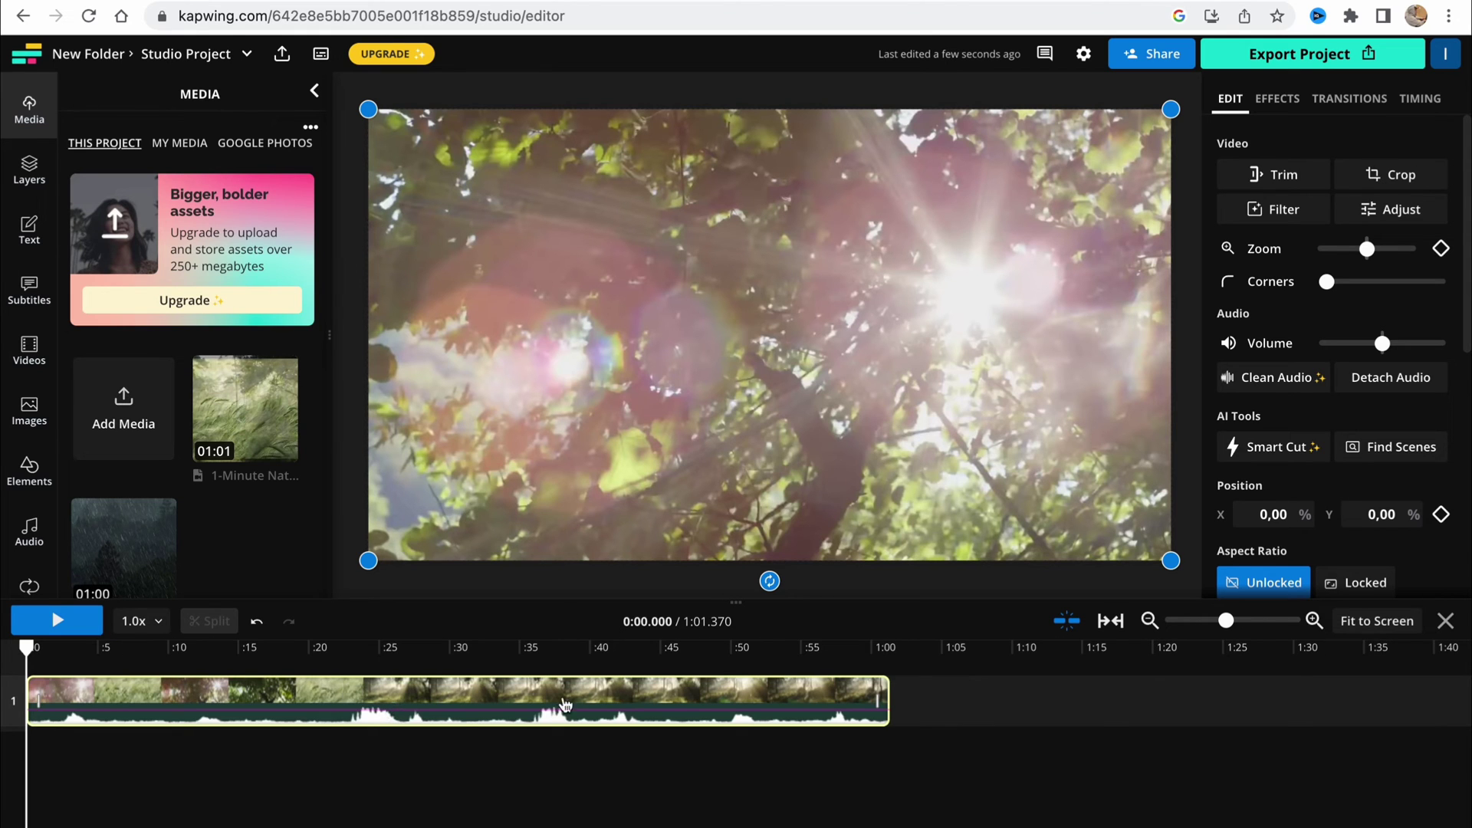
drag(123, 548, 897, 701)
drag(890, 649, 690, 649)
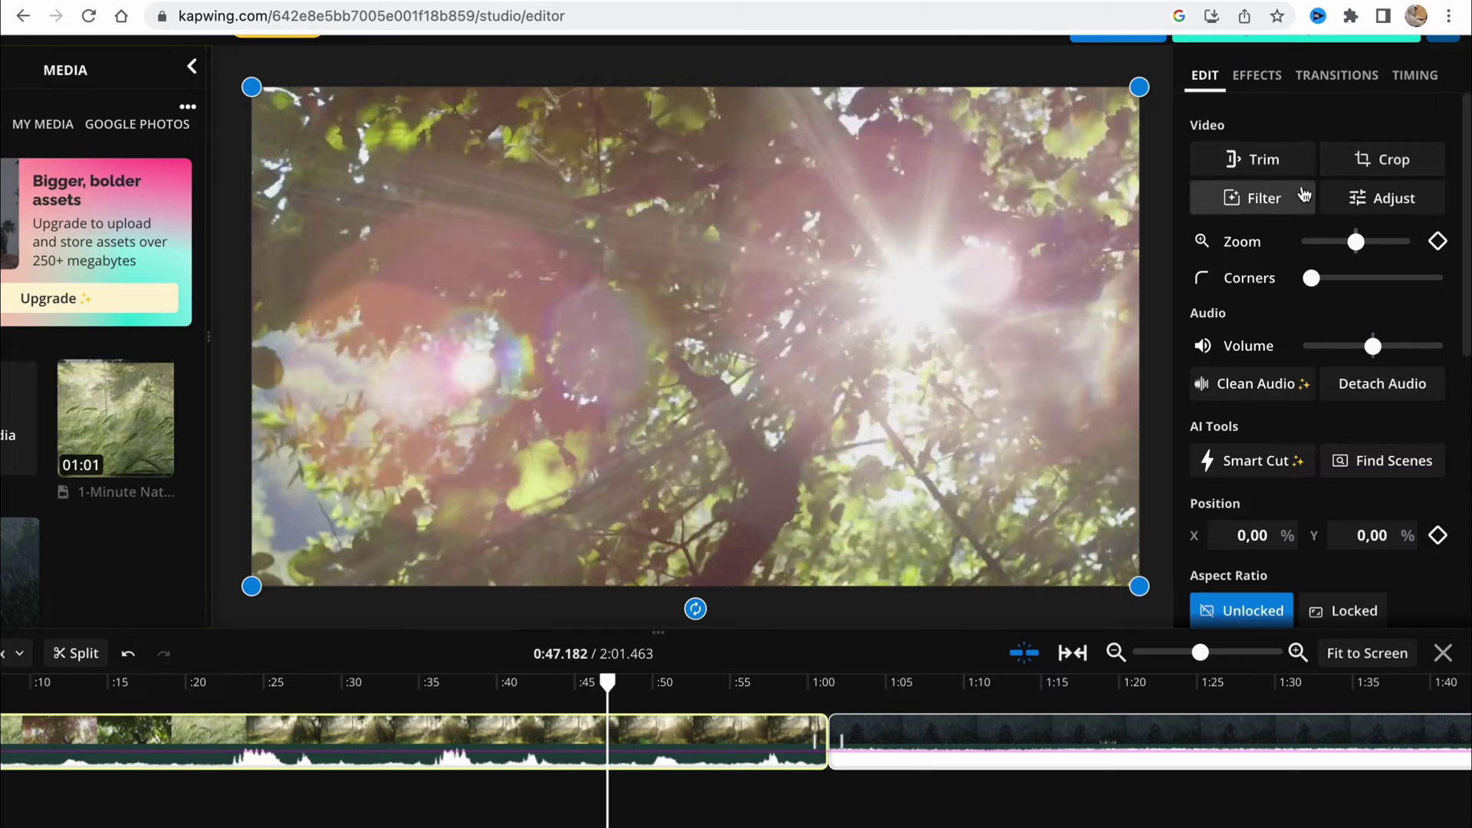
Step: Try and revert rounded corners, then look through the Effects, Transitions and Timing options
drag(1312, 278, 1109, 278)
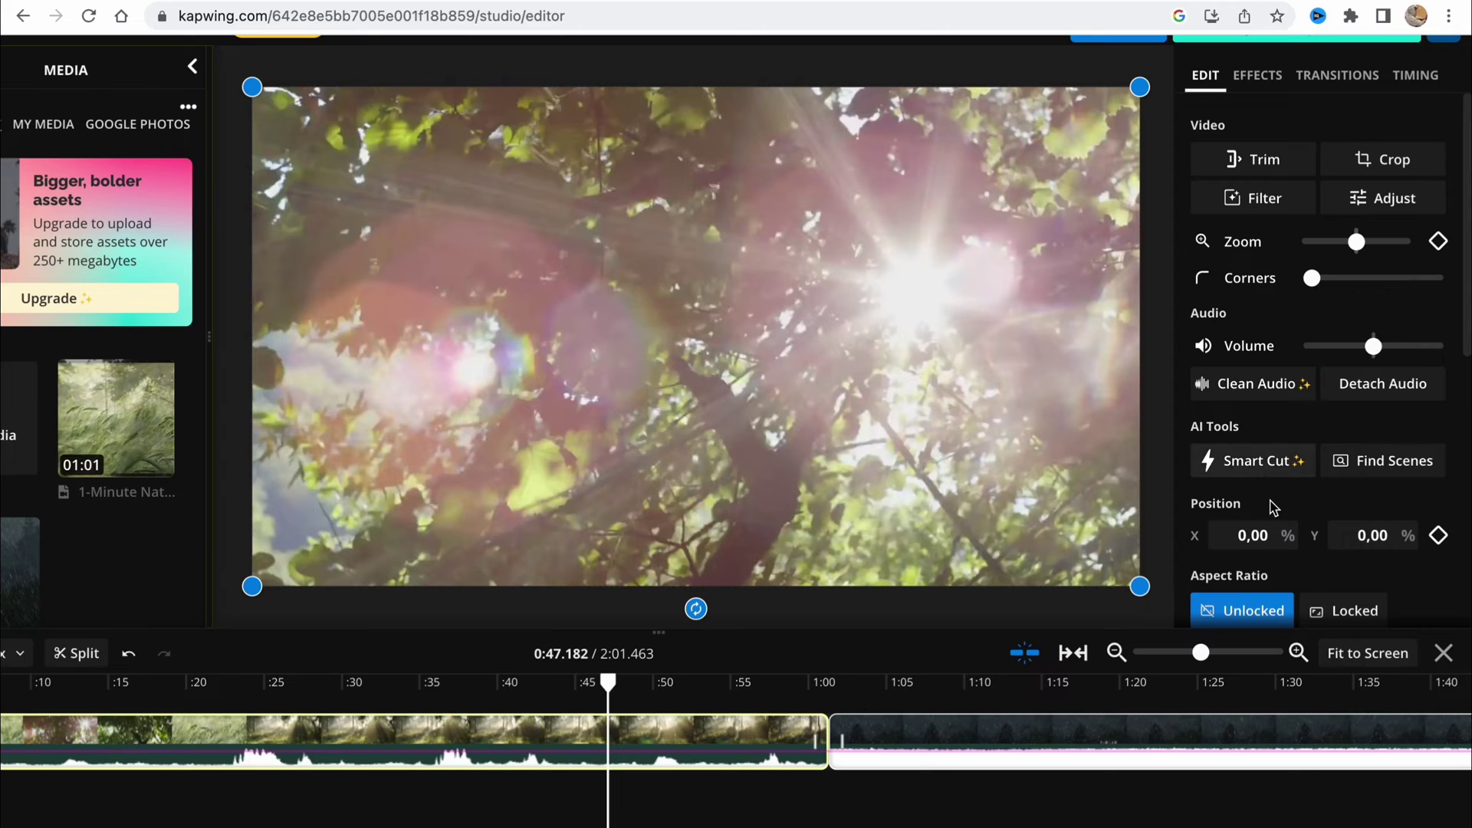
scroll(1270, 505, down, 2)
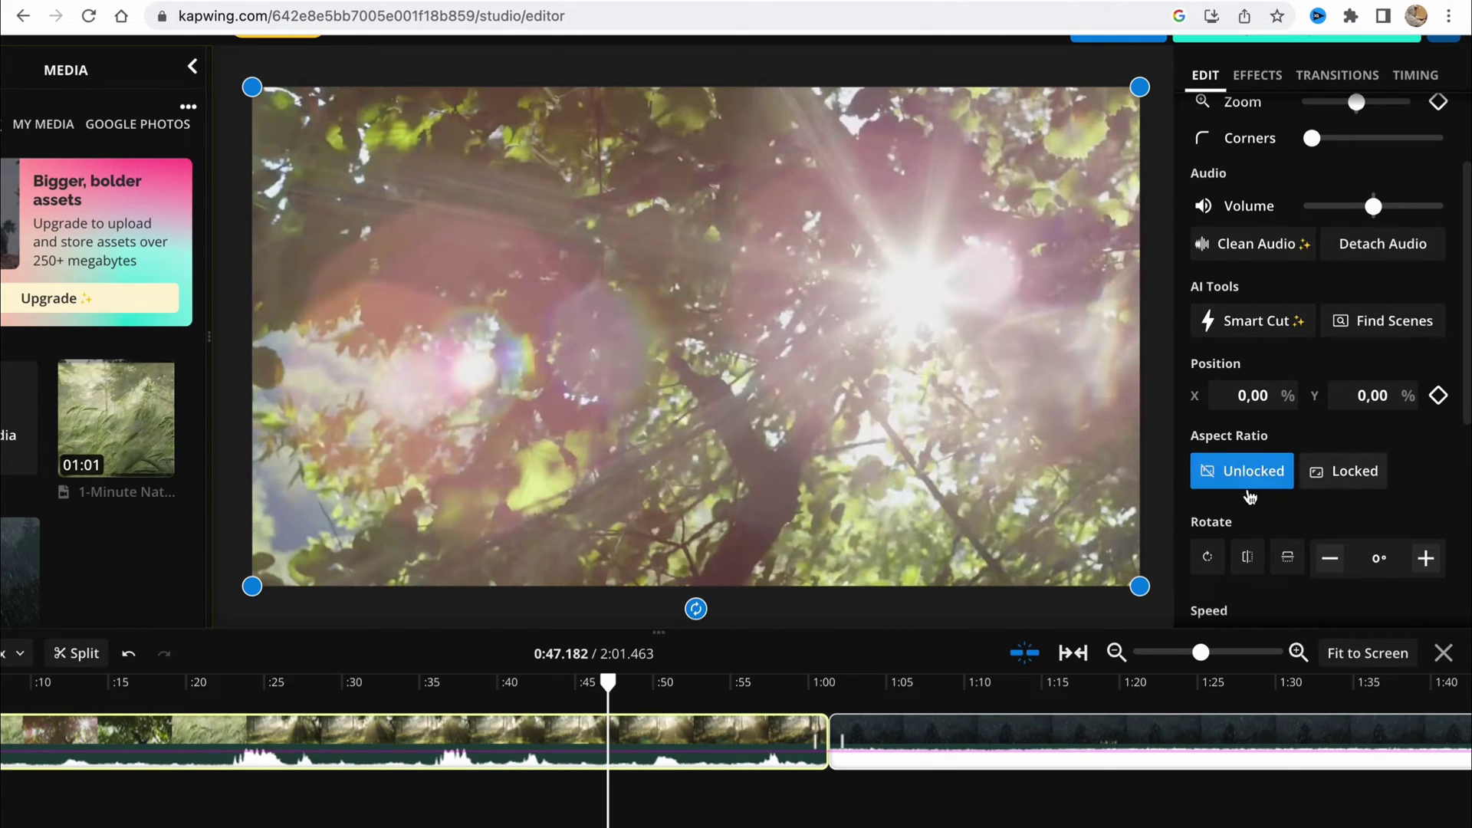
scroll(1275, 522, down, 3)
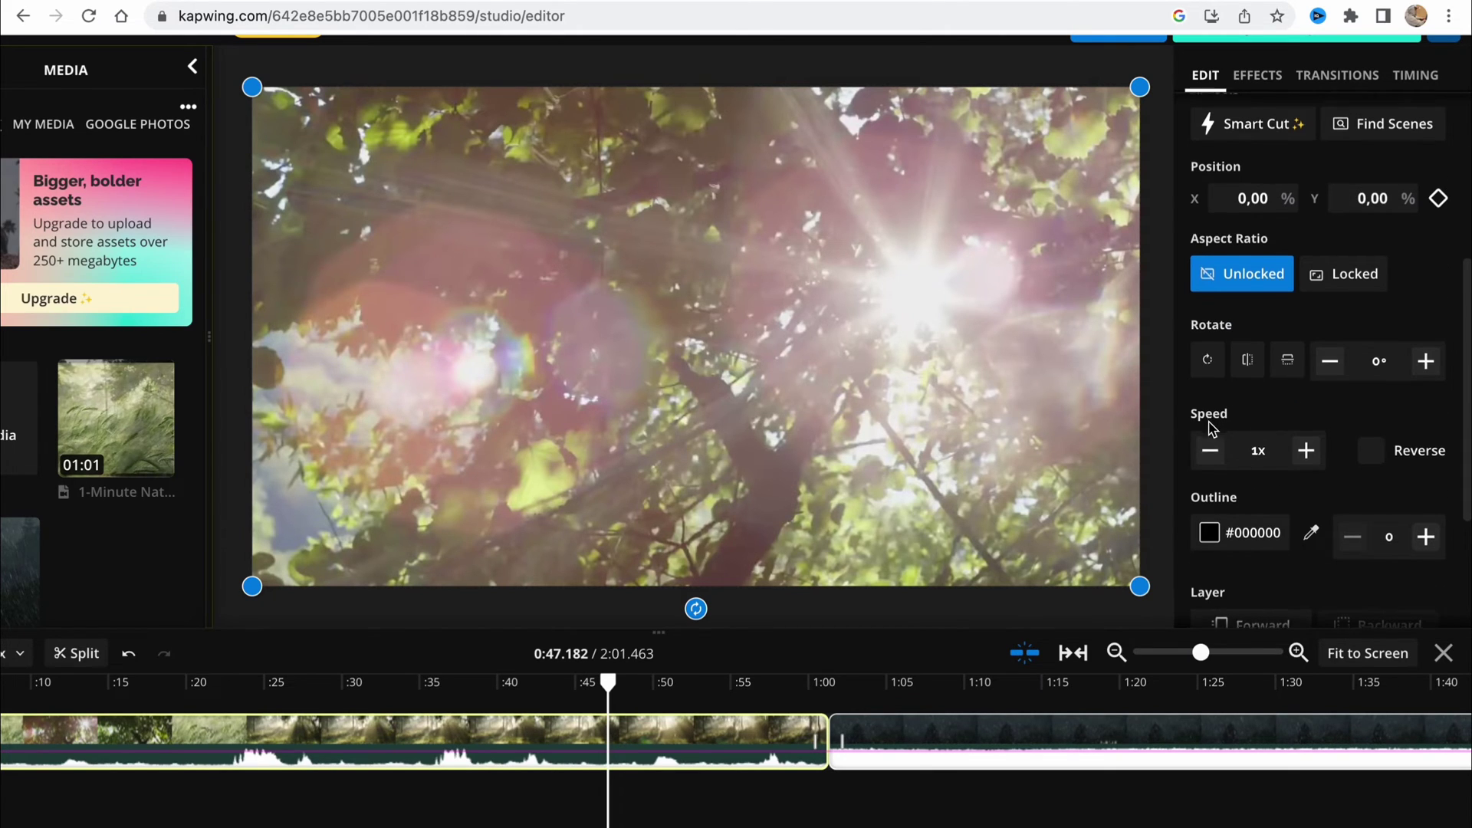
scroll(1227, 497, down, 2)
scroll(1232, 497, down, 2)
click(1270, 77)
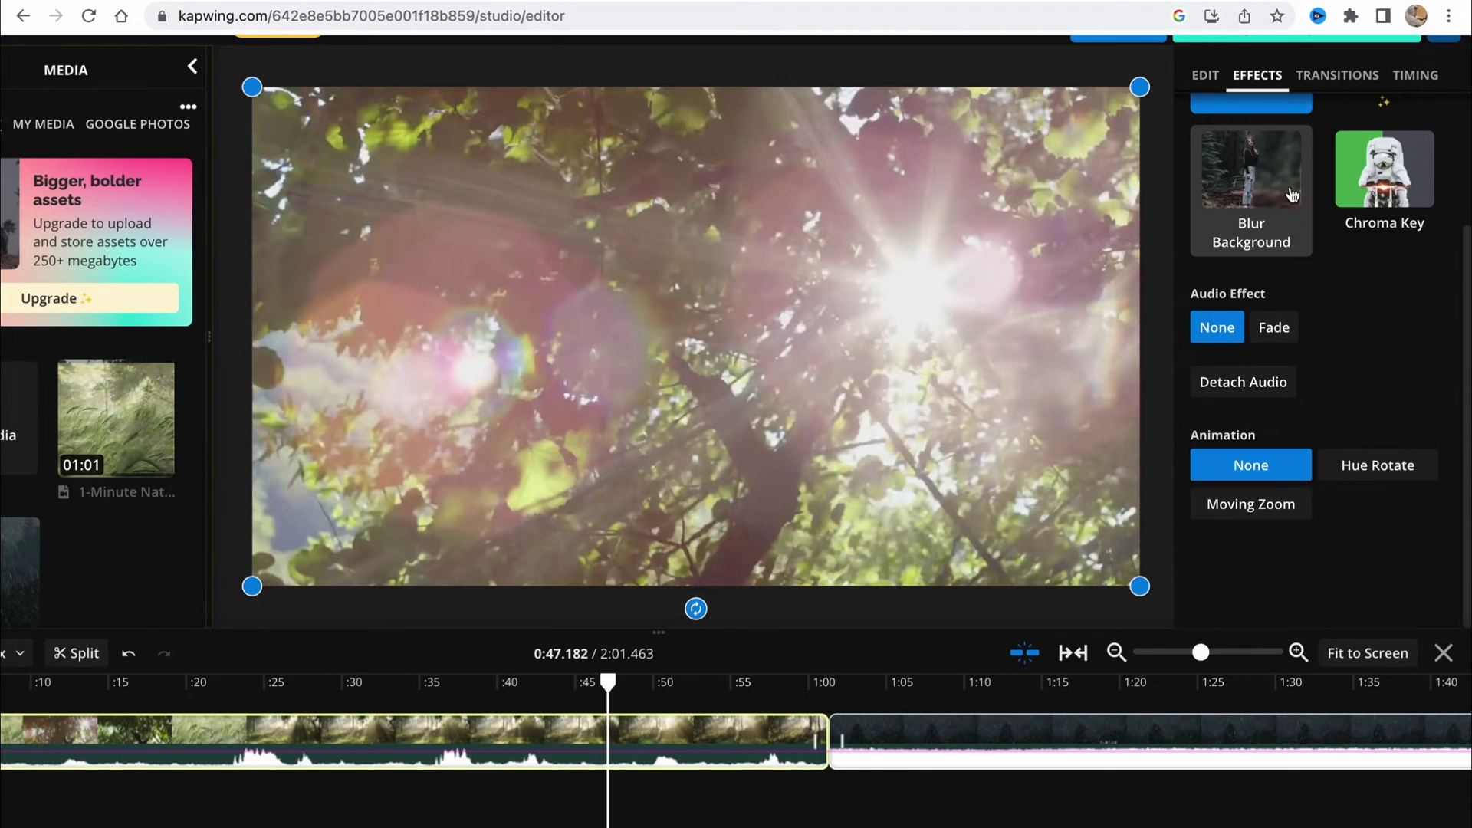
click(1366, 78)
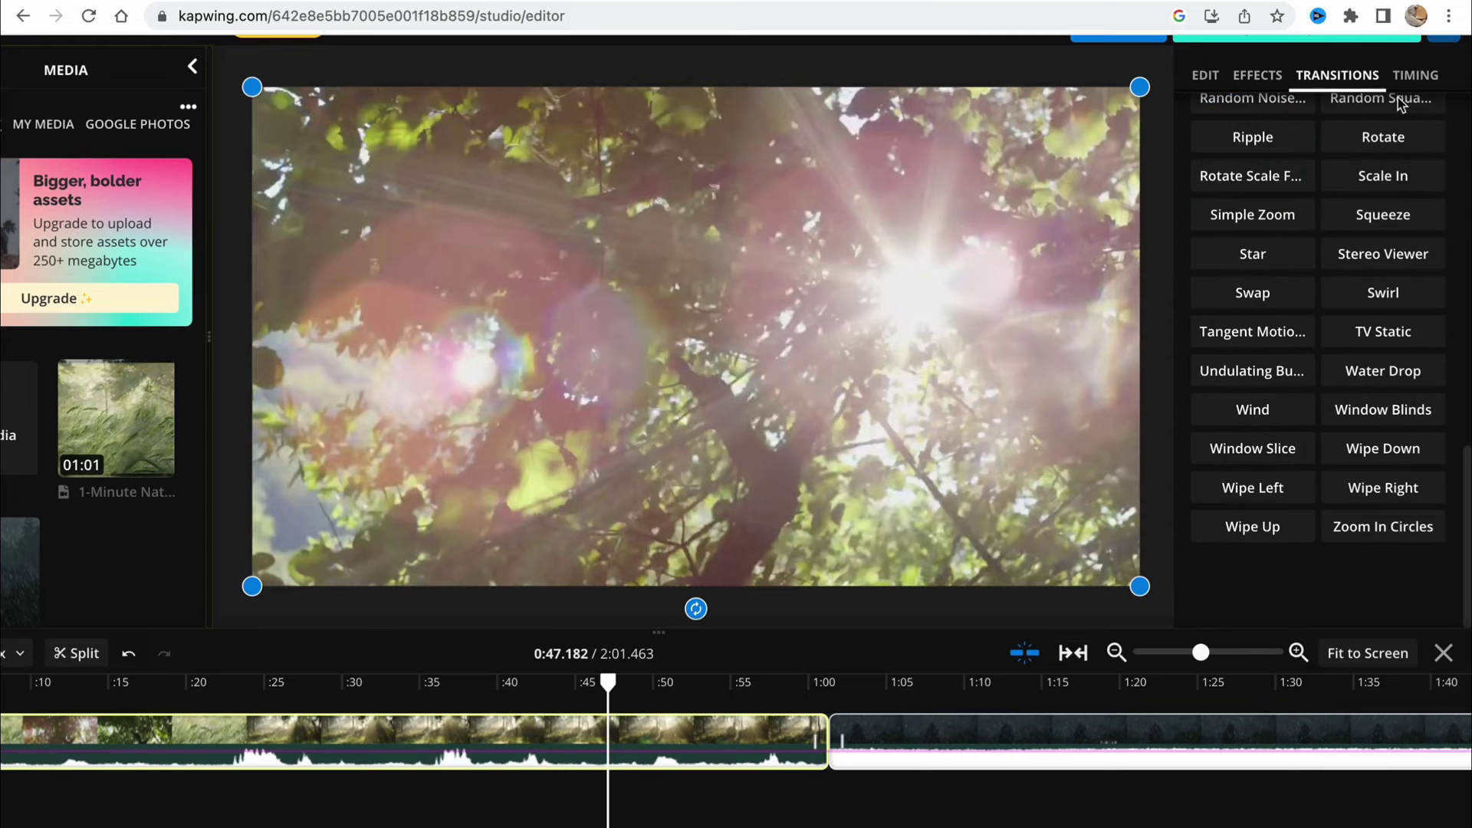
click(1430, 80)
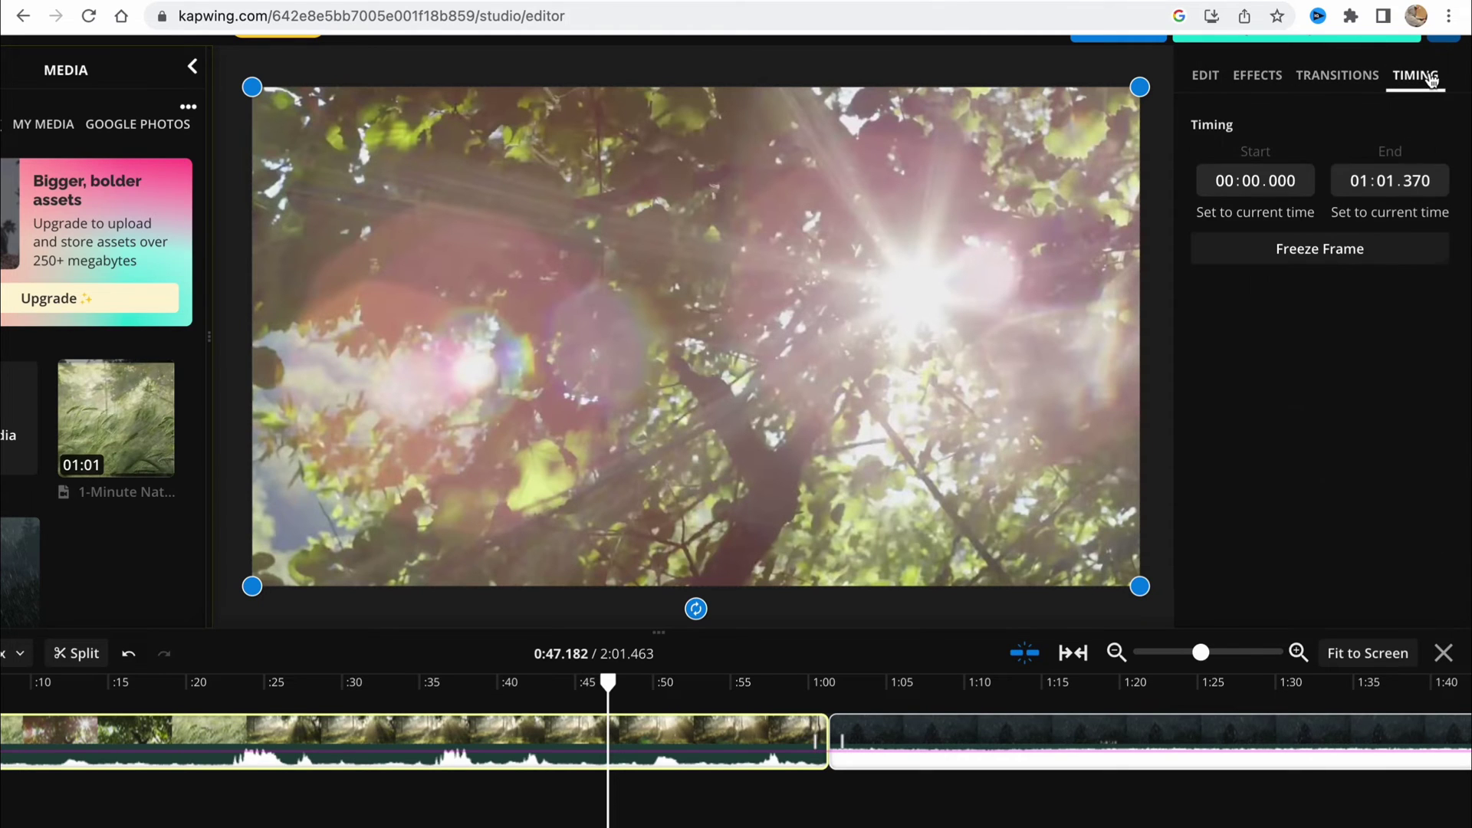
click(1205, 75)
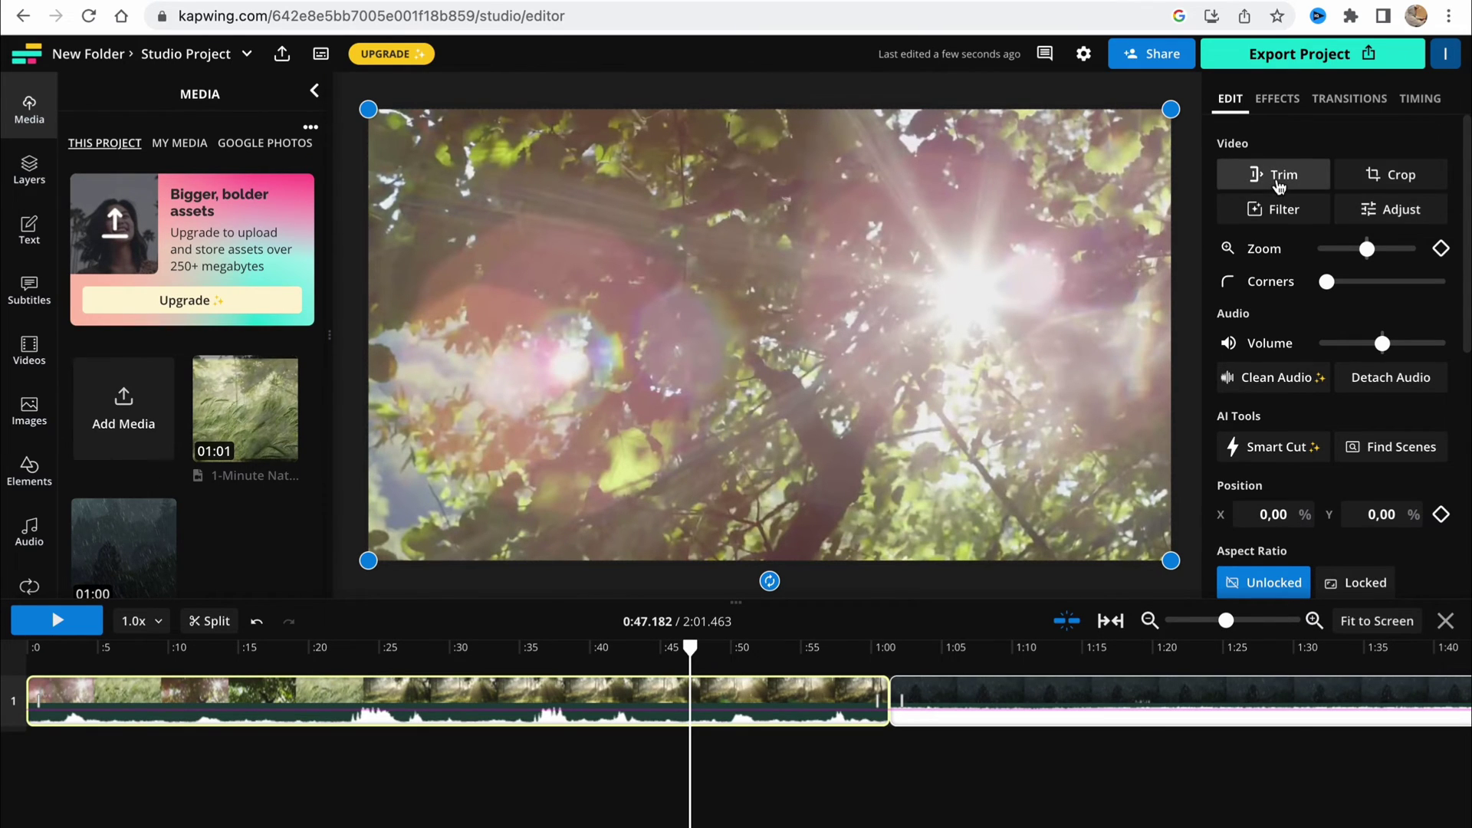
Step: Set the forest clip's trim range from 00:12.494 to 00:47.304
click(1279, 175)
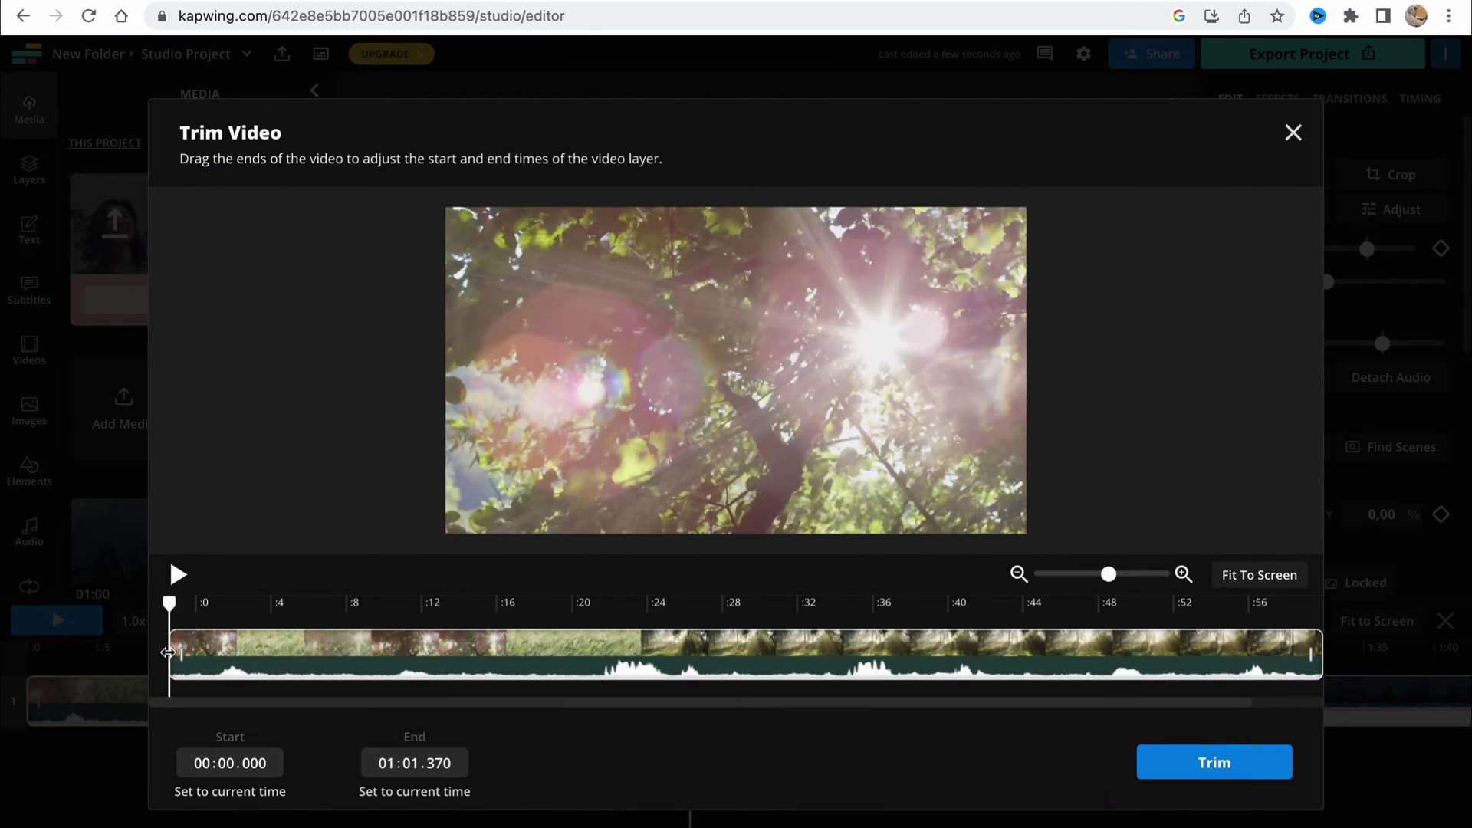
drag(169, 653, 351, 660)
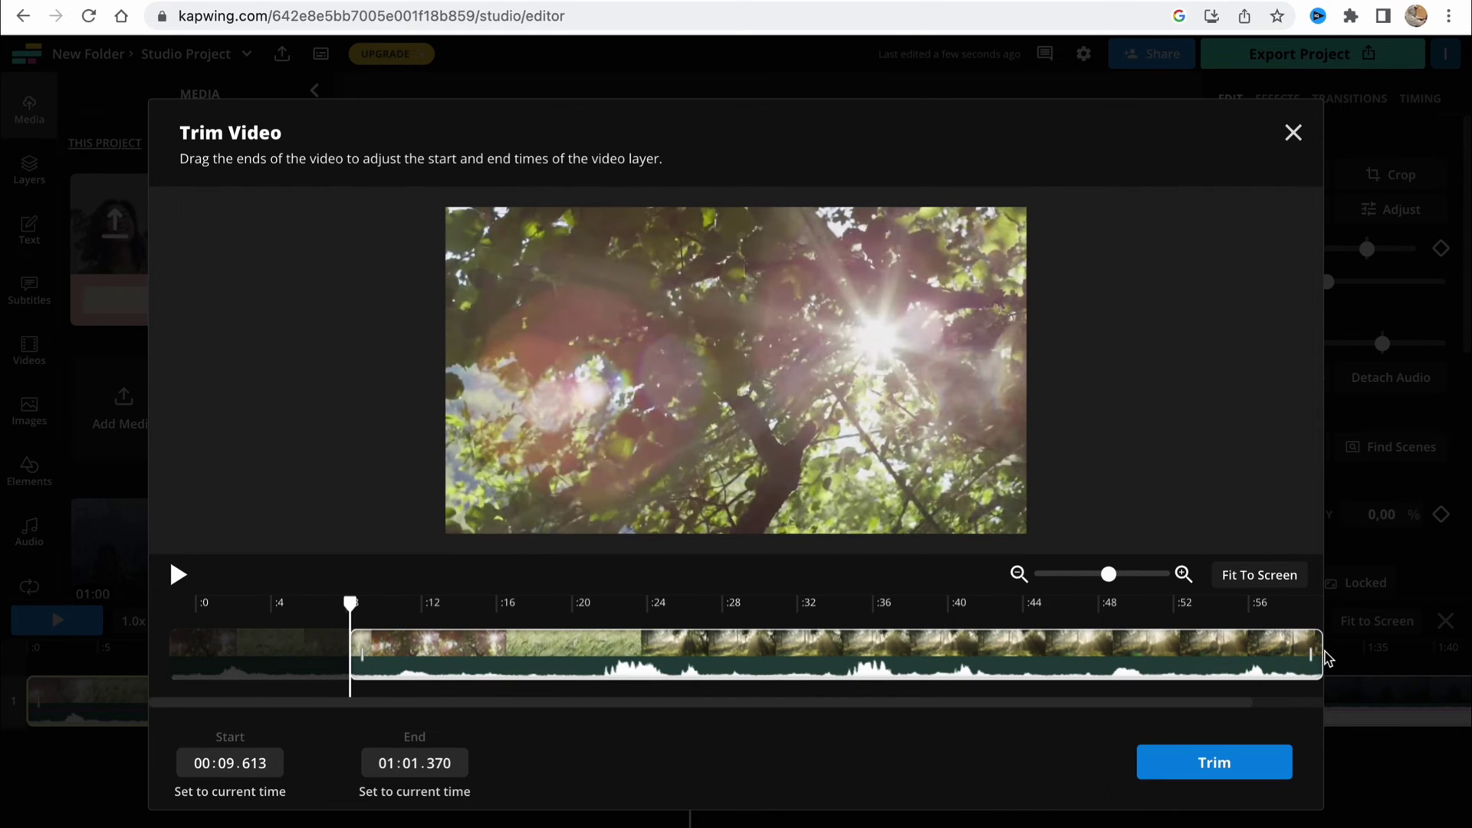
drag(1322, 652, 1066, 626)
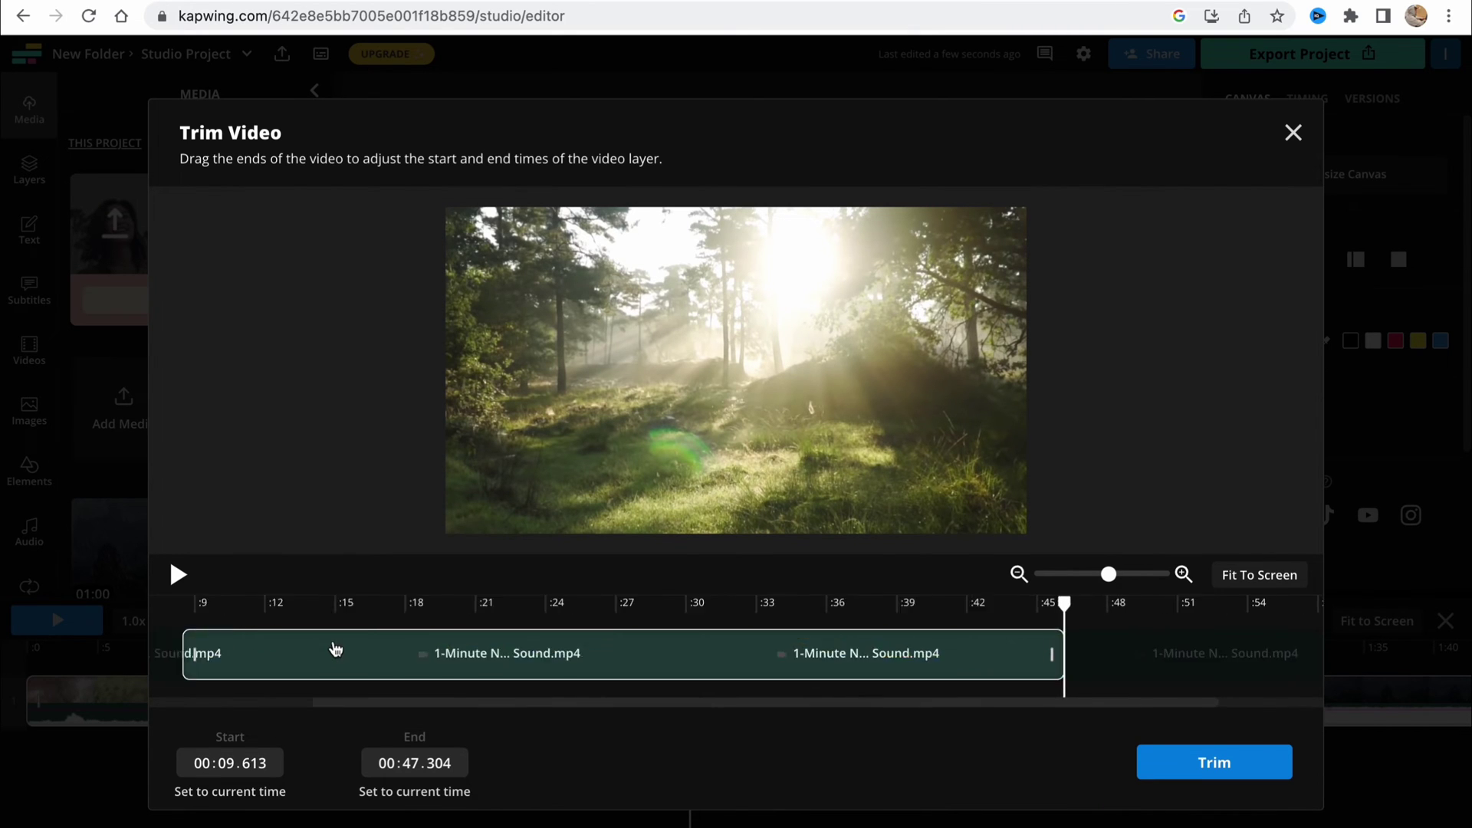
drag(243, 651, 305, 652)
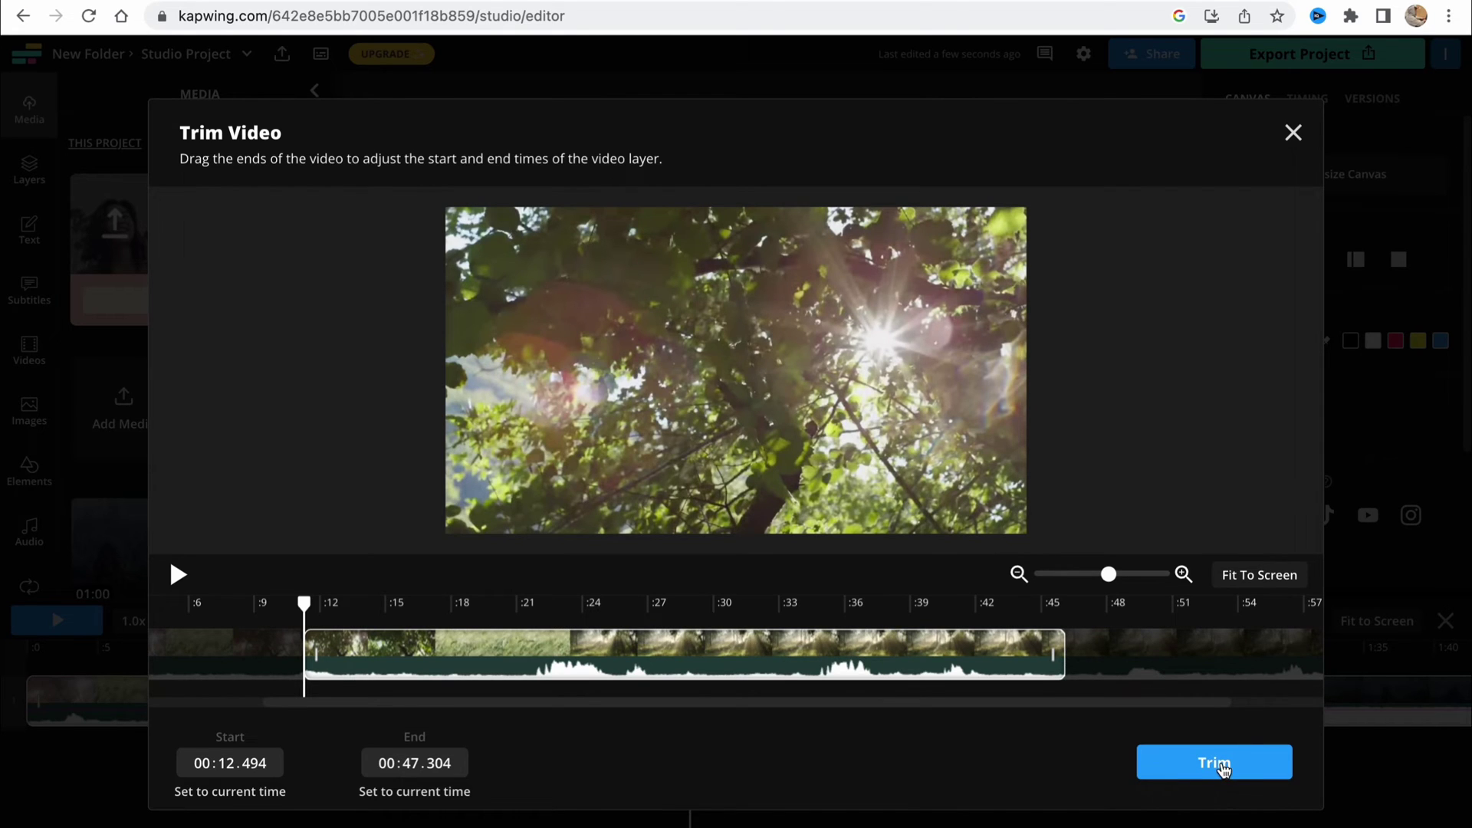
Step: Apply the trim and slide the rain clip left so it directly follows the forest clip
click(1222, 767)
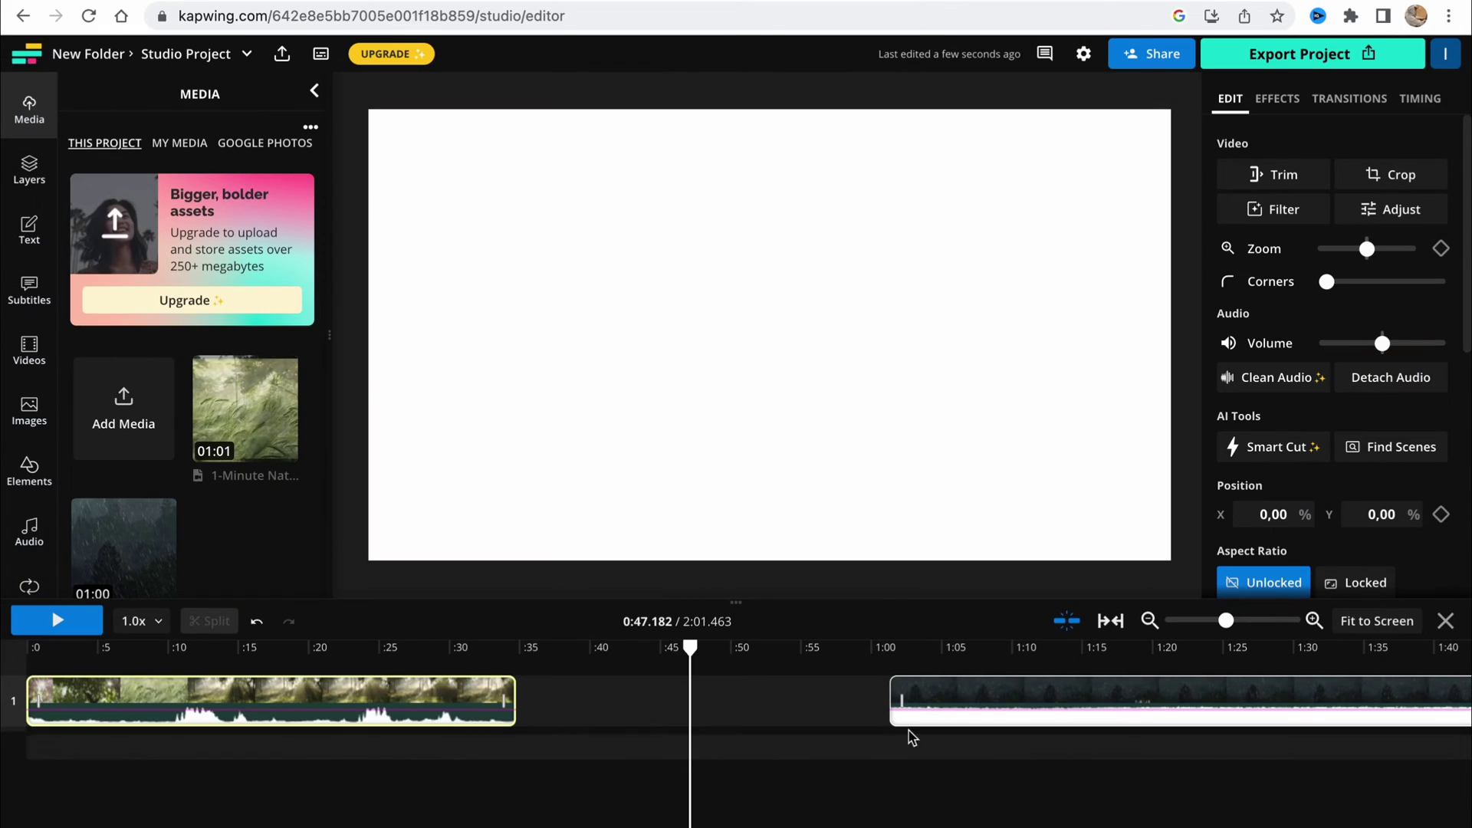
drag(936, 699, 590, 693)
drag(515, 646, 269, 646)
Step: Crop the forest clip in from both corners, then enlarge it to fill the canvas again
click(295, 703)
click(1393, 177)
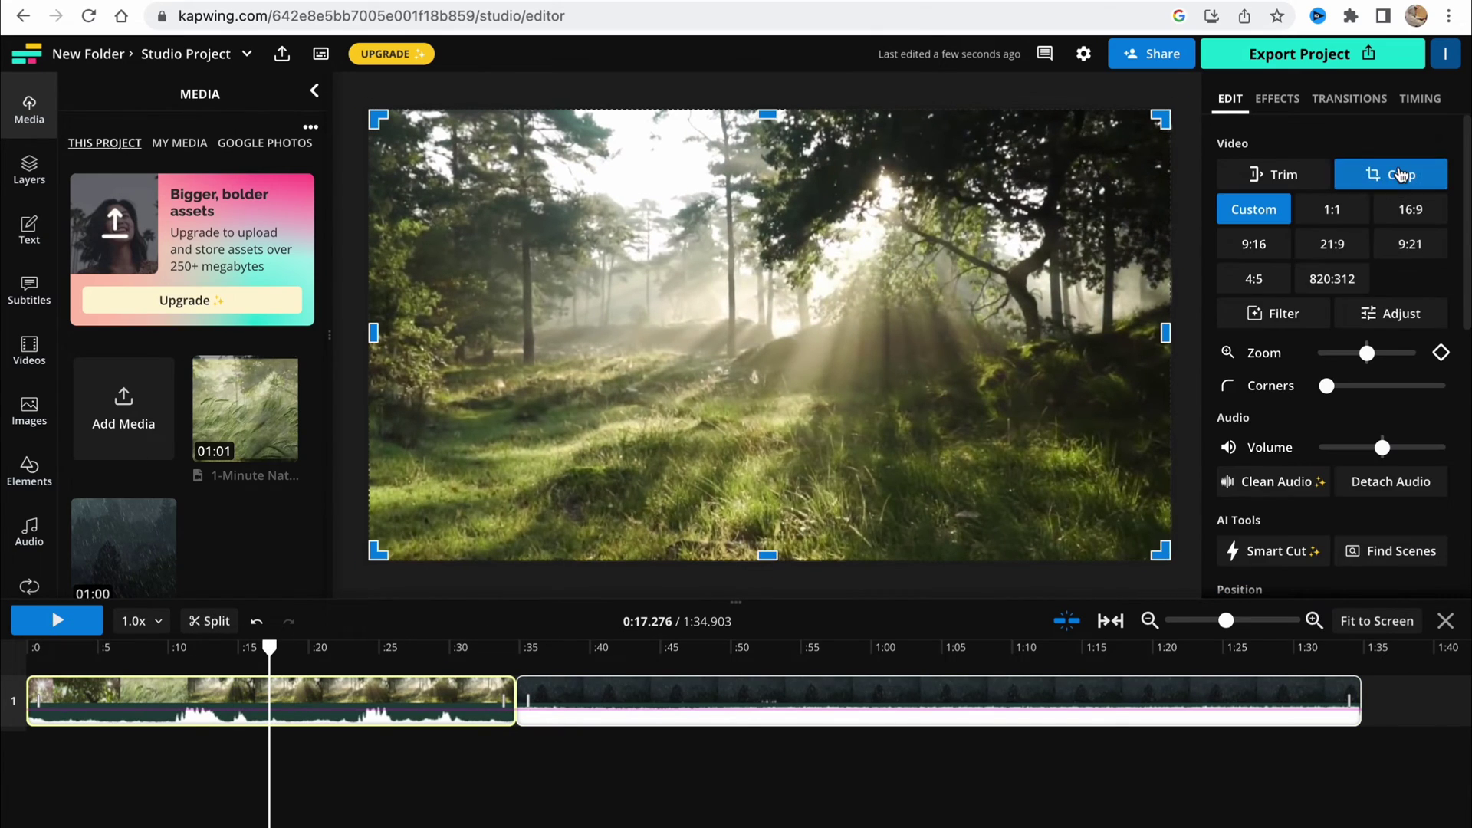
drag(1160, 551, 1097, 512)
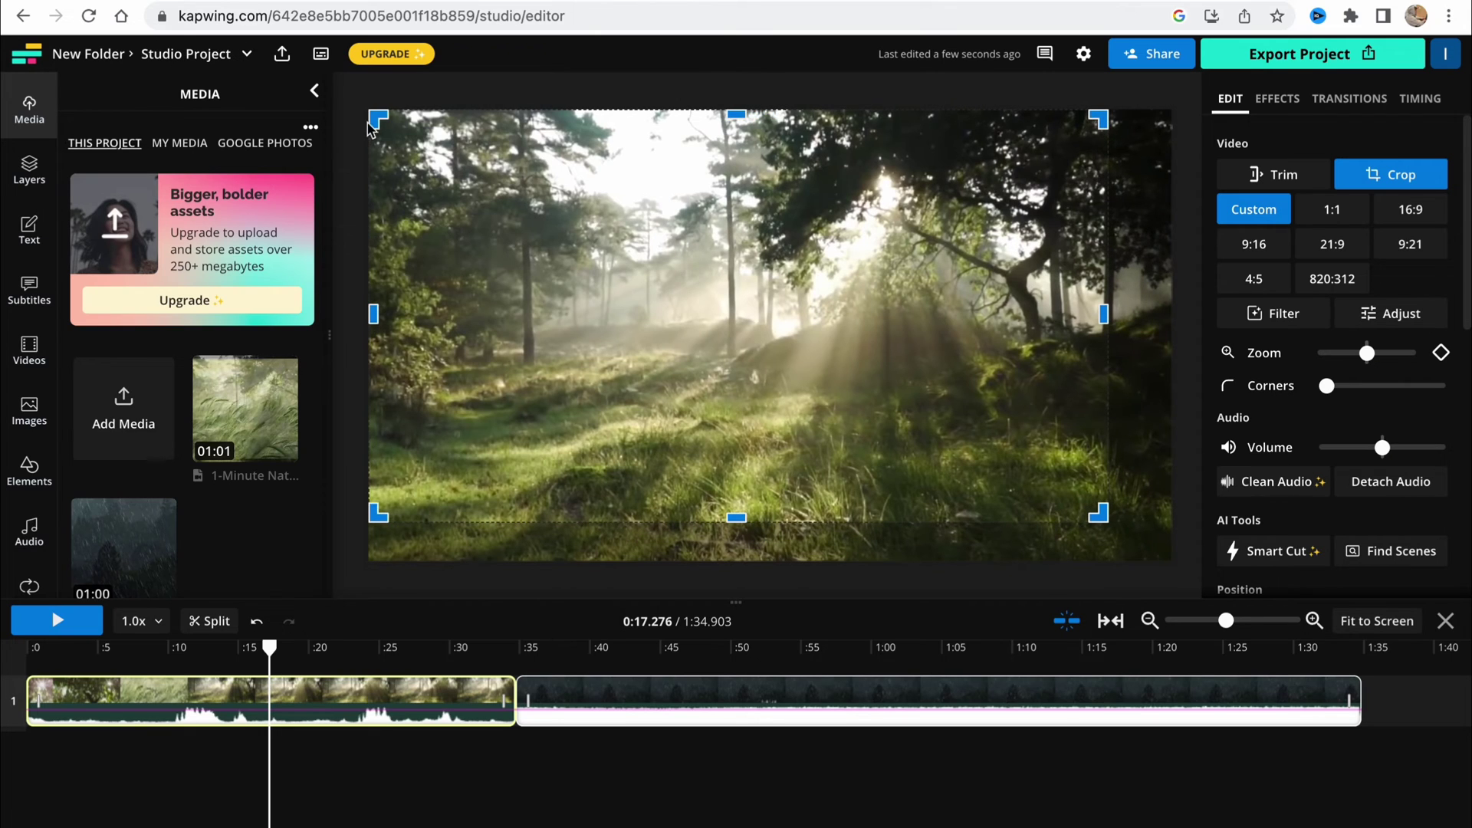
drag(374, 119, 441, 150)
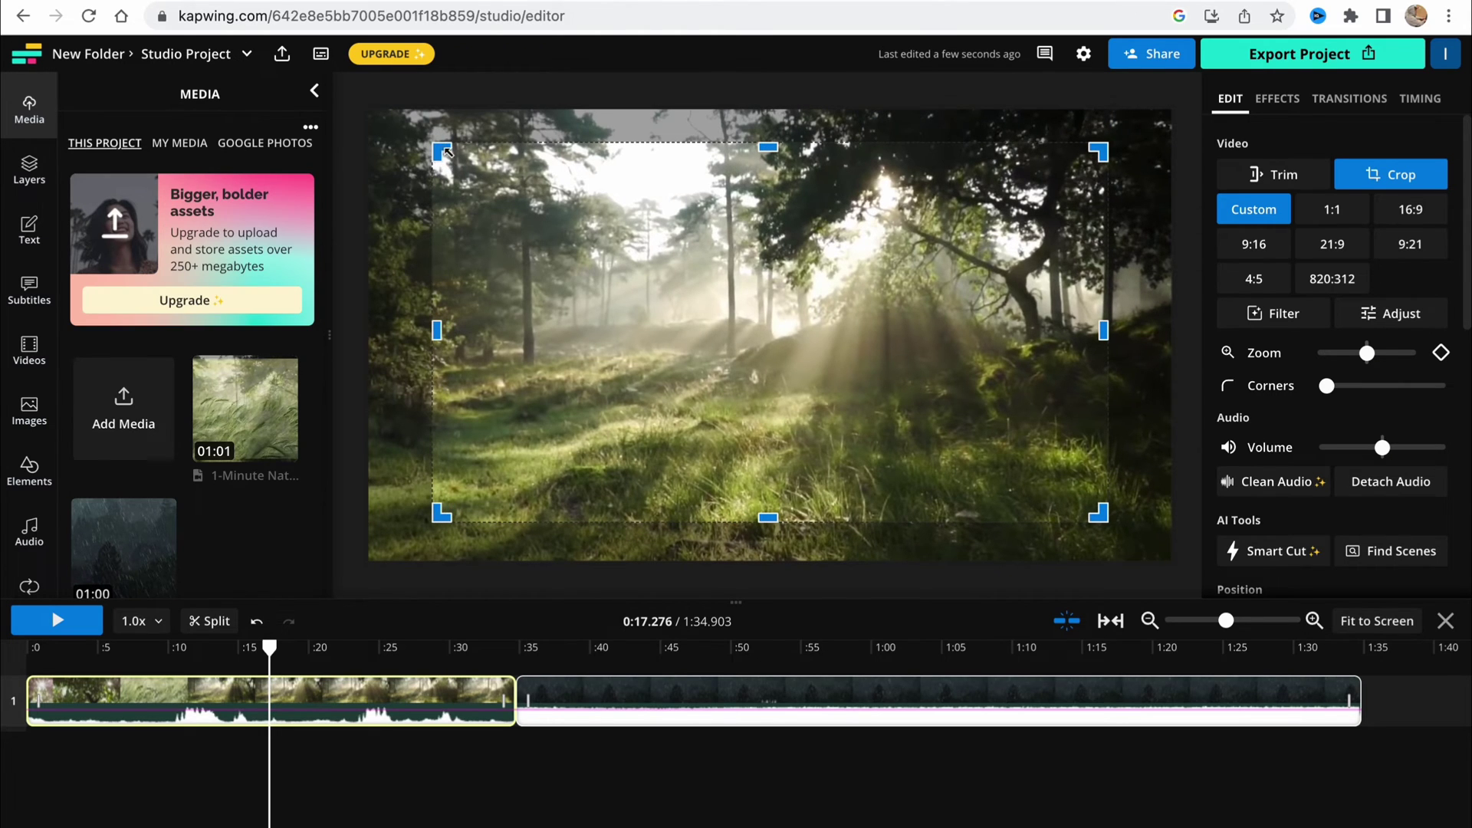
click(451, 158)
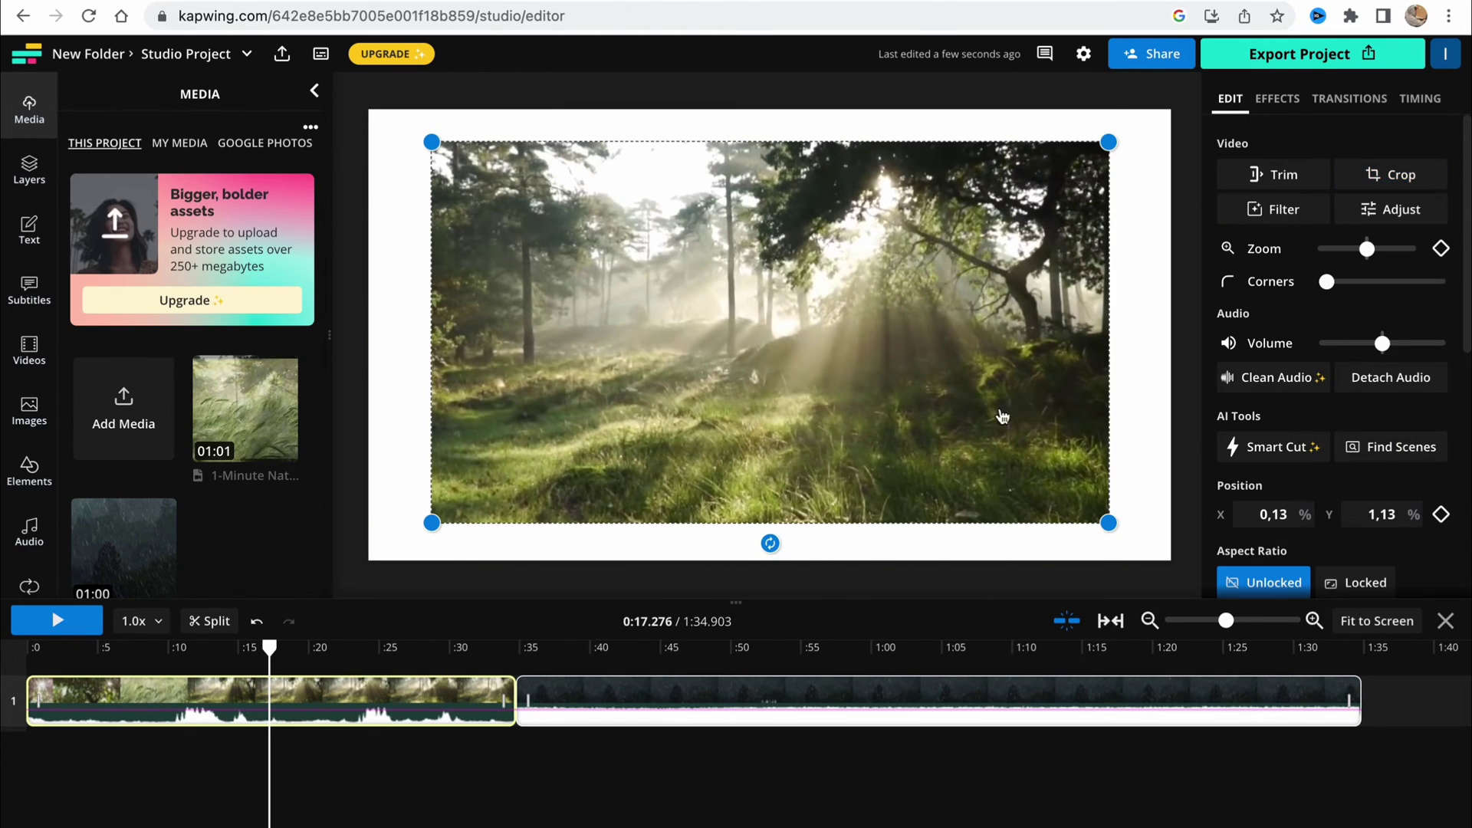
drag(1110, 524, 1177, 560)
drag(448, 149, 368, 109)
drag(269, 646, 267, 646)
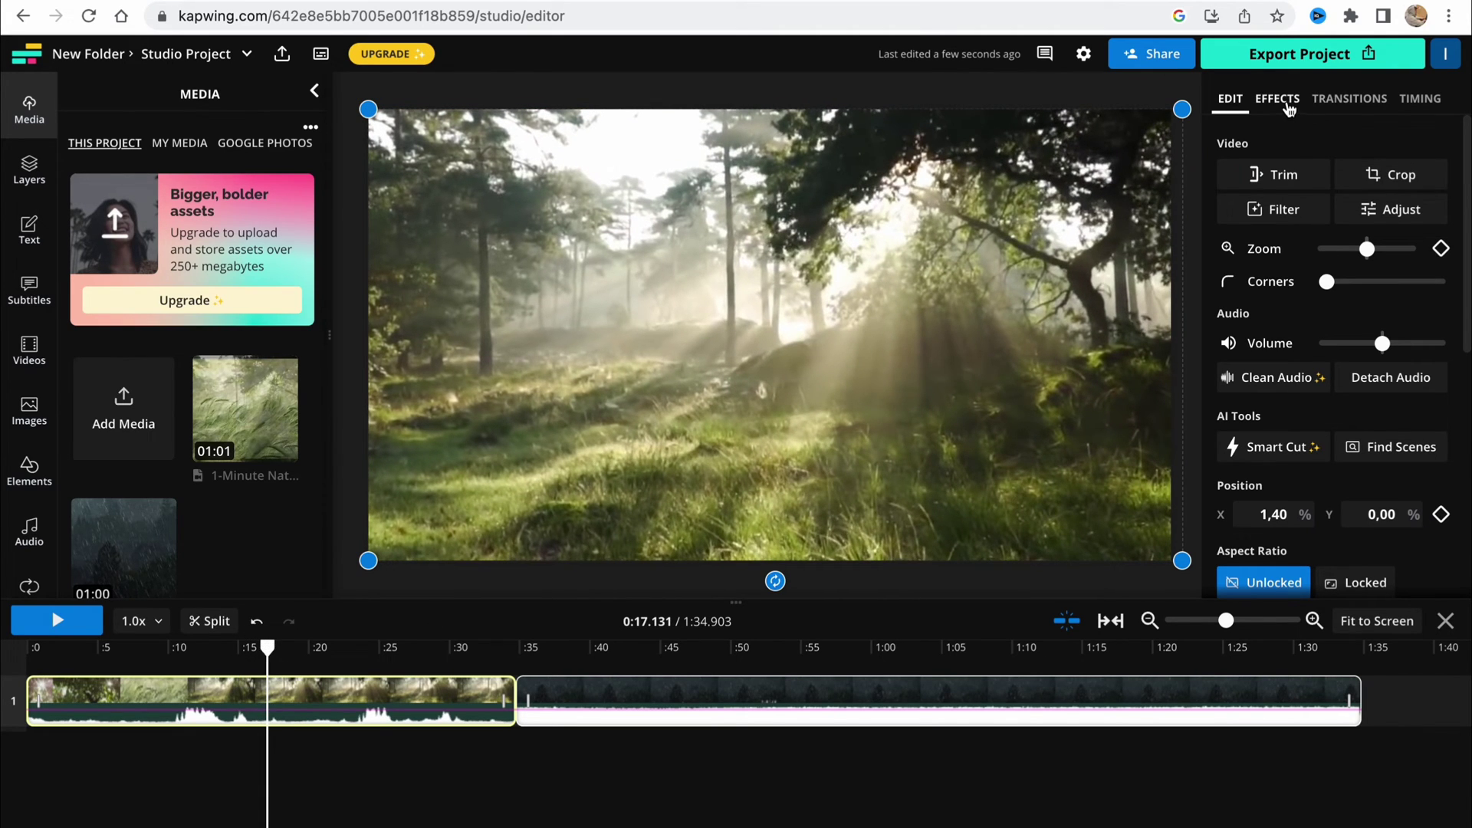
Step: Preview the Yosemite, Xanadu and Hockaday filters, then apply Yosemite to the forest clip
click(1288, 106)
click(1234, 101)
click(1286, 213)
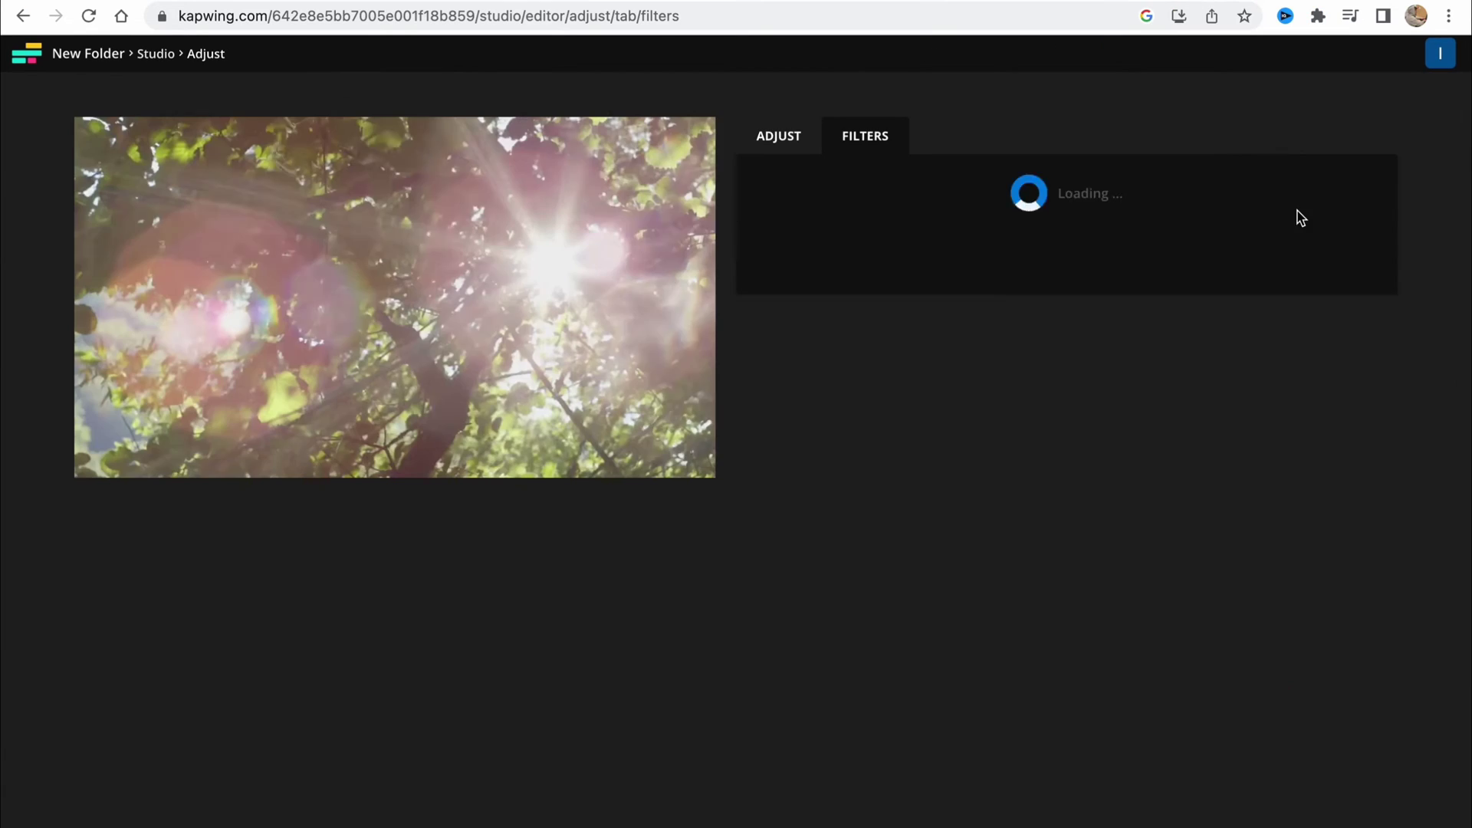
click(895, 332)
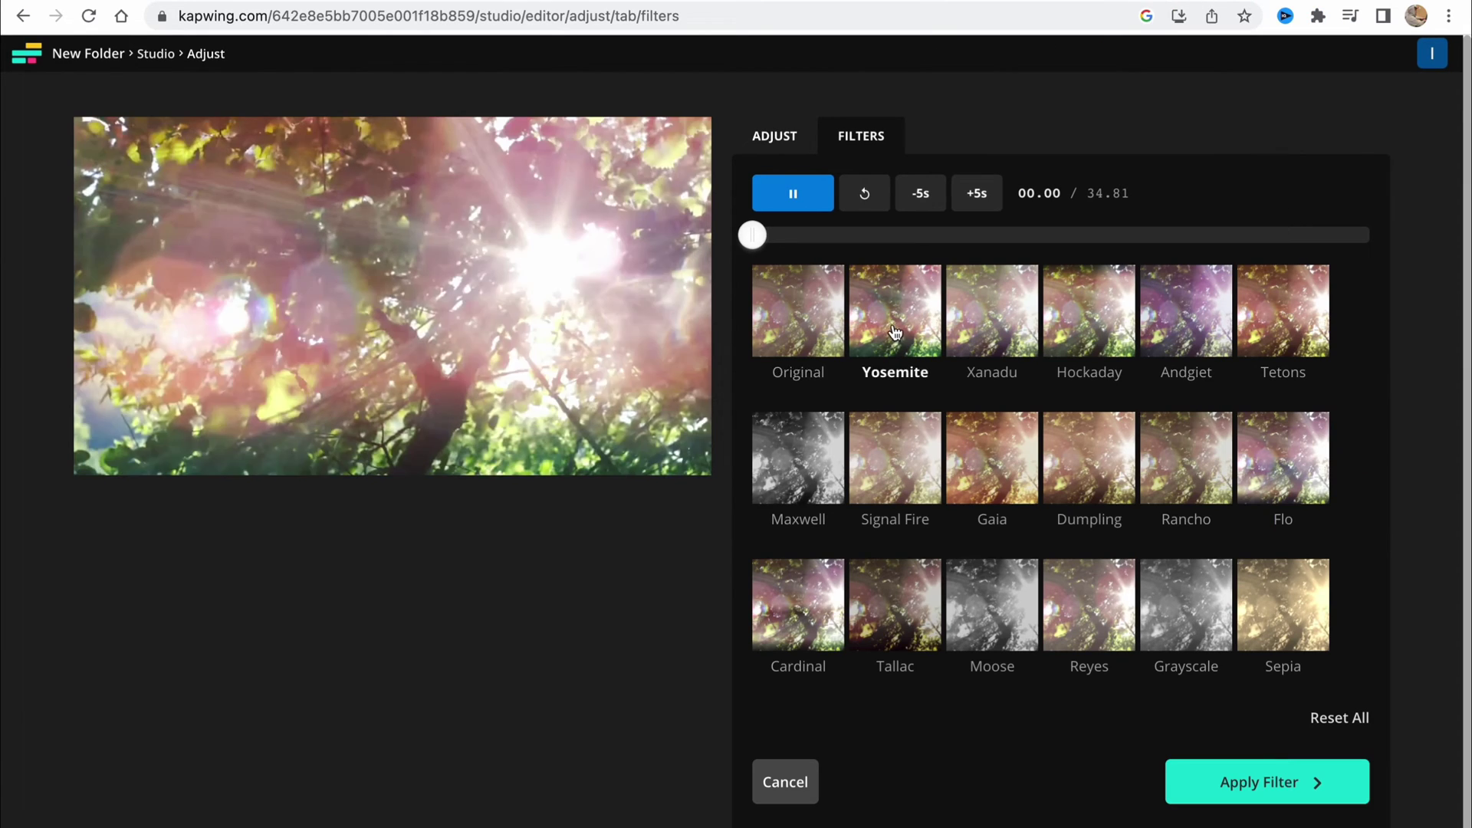
click(1009, 345)
click(1088, 329)
click(904, 328)
click(1268, 786)
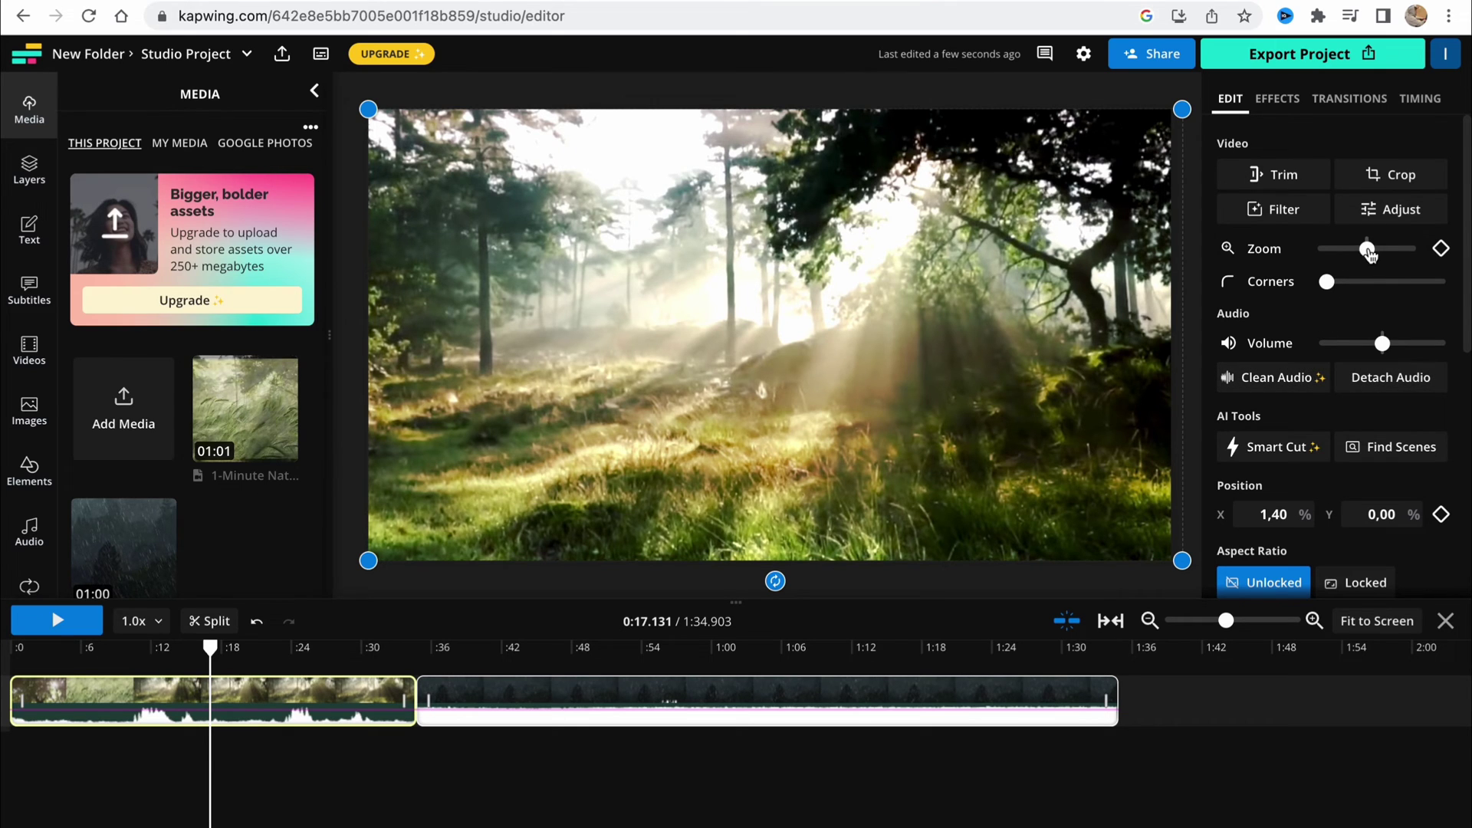
Step: Enlarge the forest clip slightly and blur its background, adjusting the blur strength
drag(1368, 250, 1371, 250)
click(1285, 108)
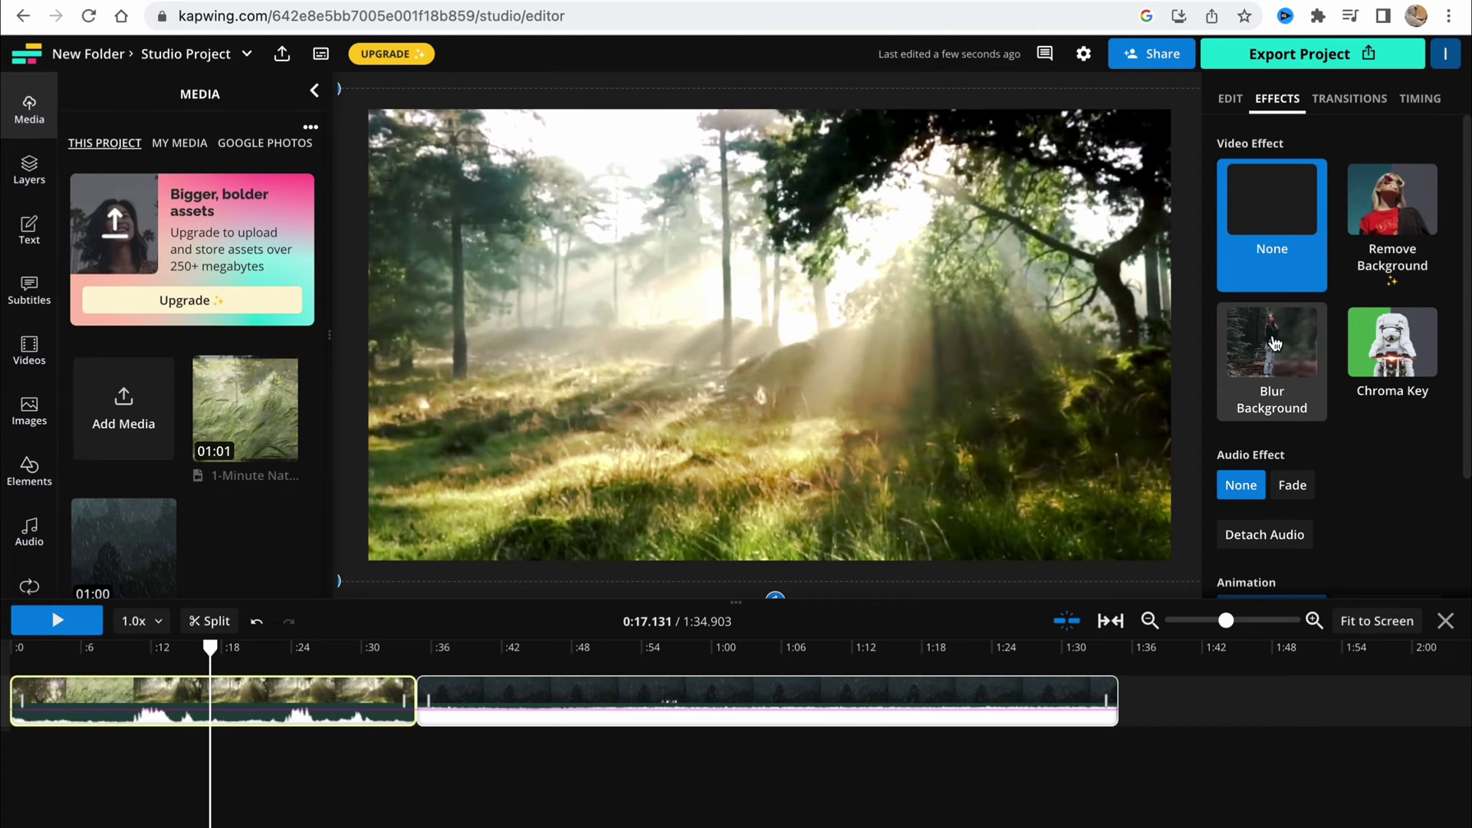
click(1287, 338)
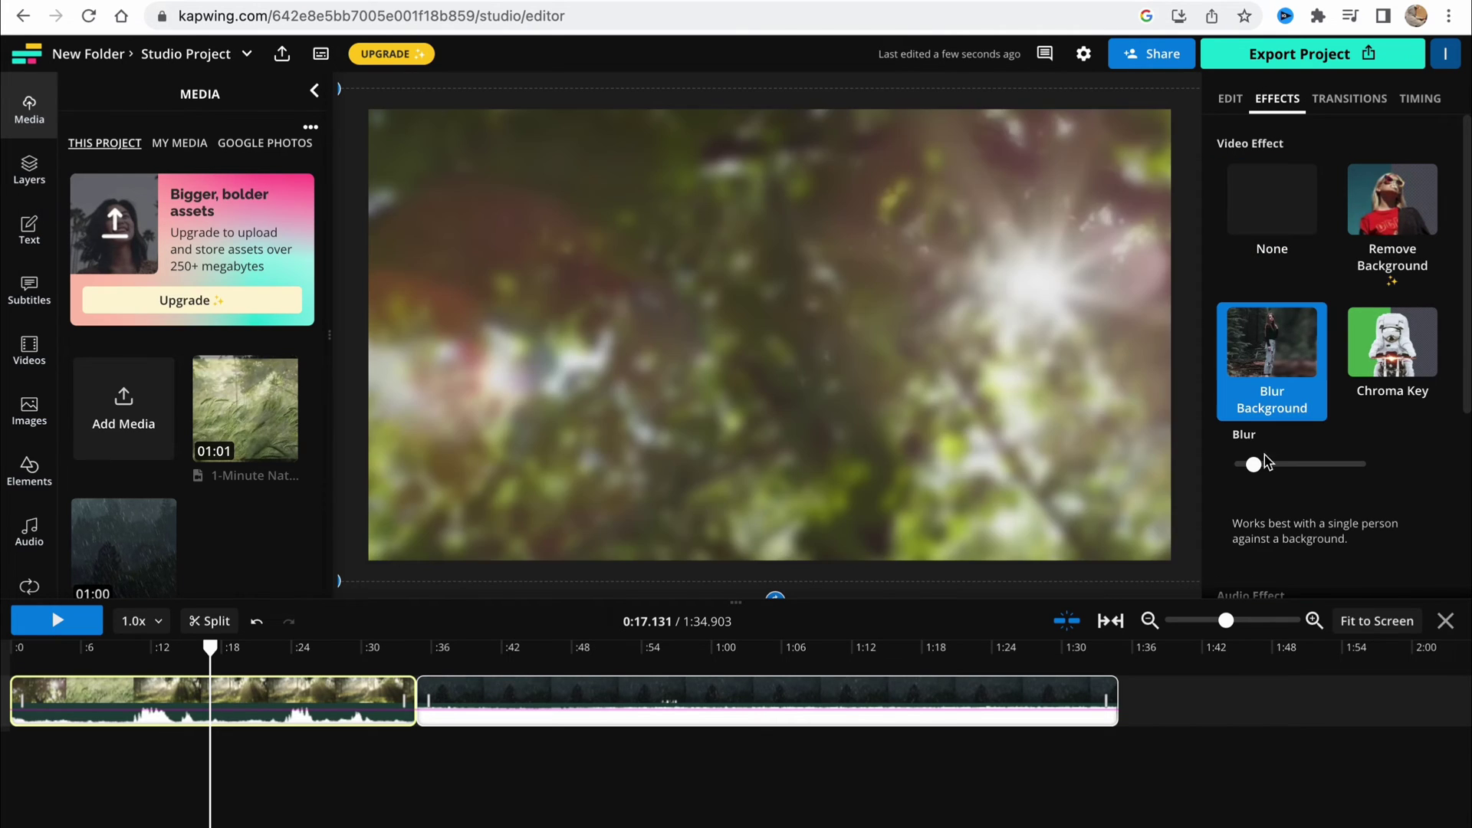
drag(1253, 465, 1206, 463)
Step: Give the clip's outro a Pop transition at default speed in place of the trial Fade
click(1351, 101)
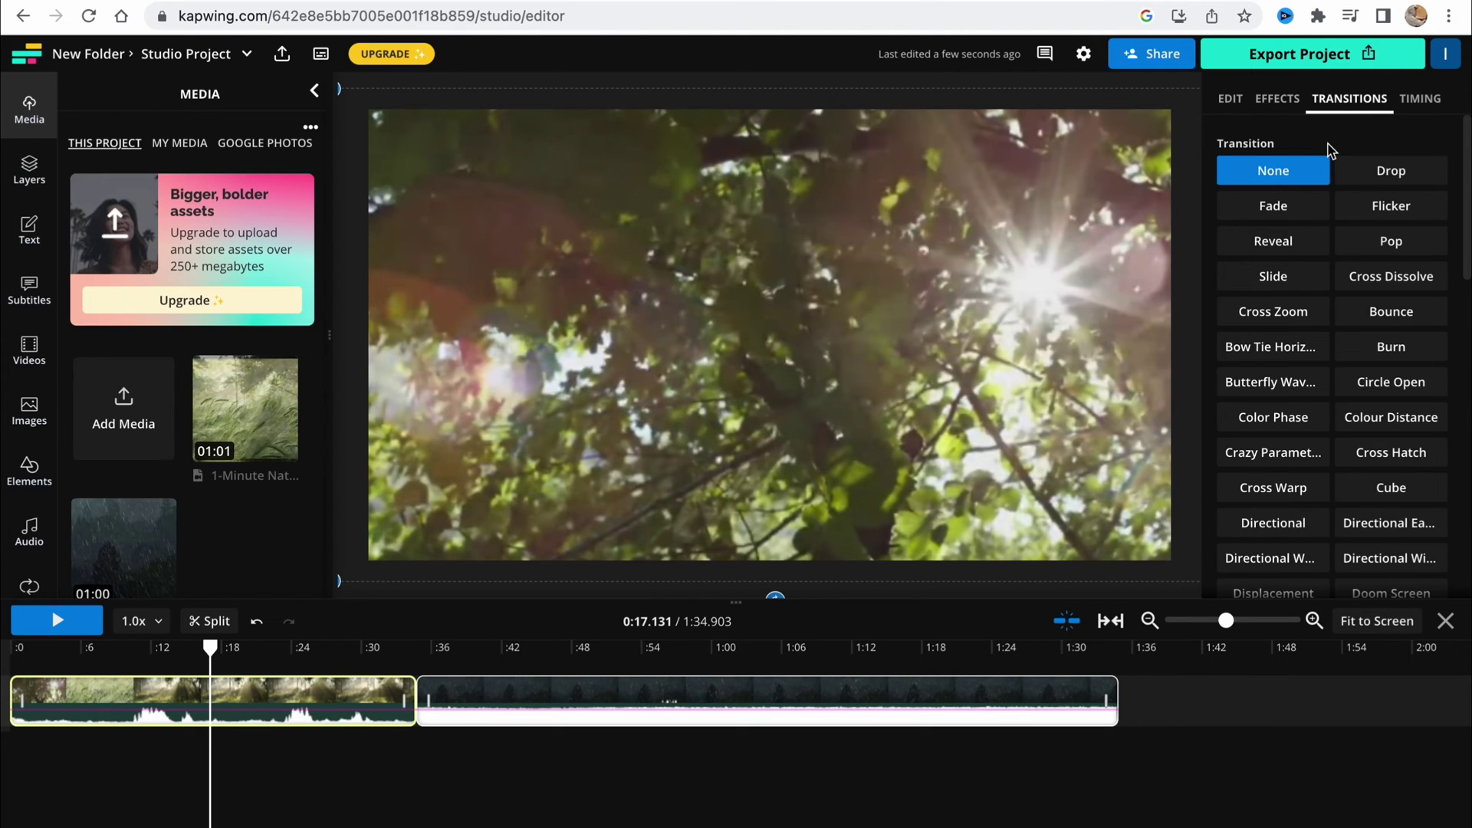
click(1297, 207)
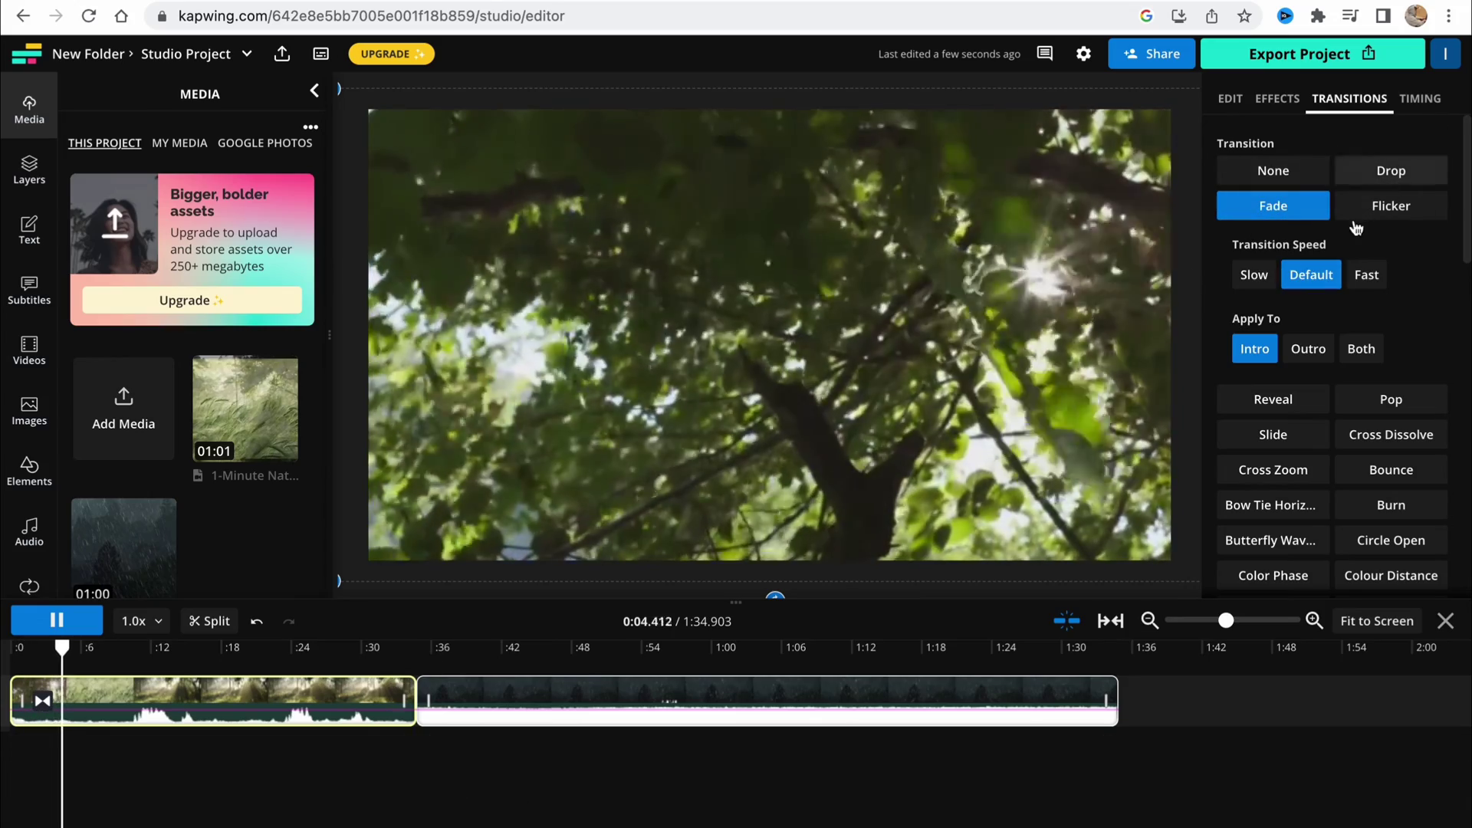
click(1307, 349)
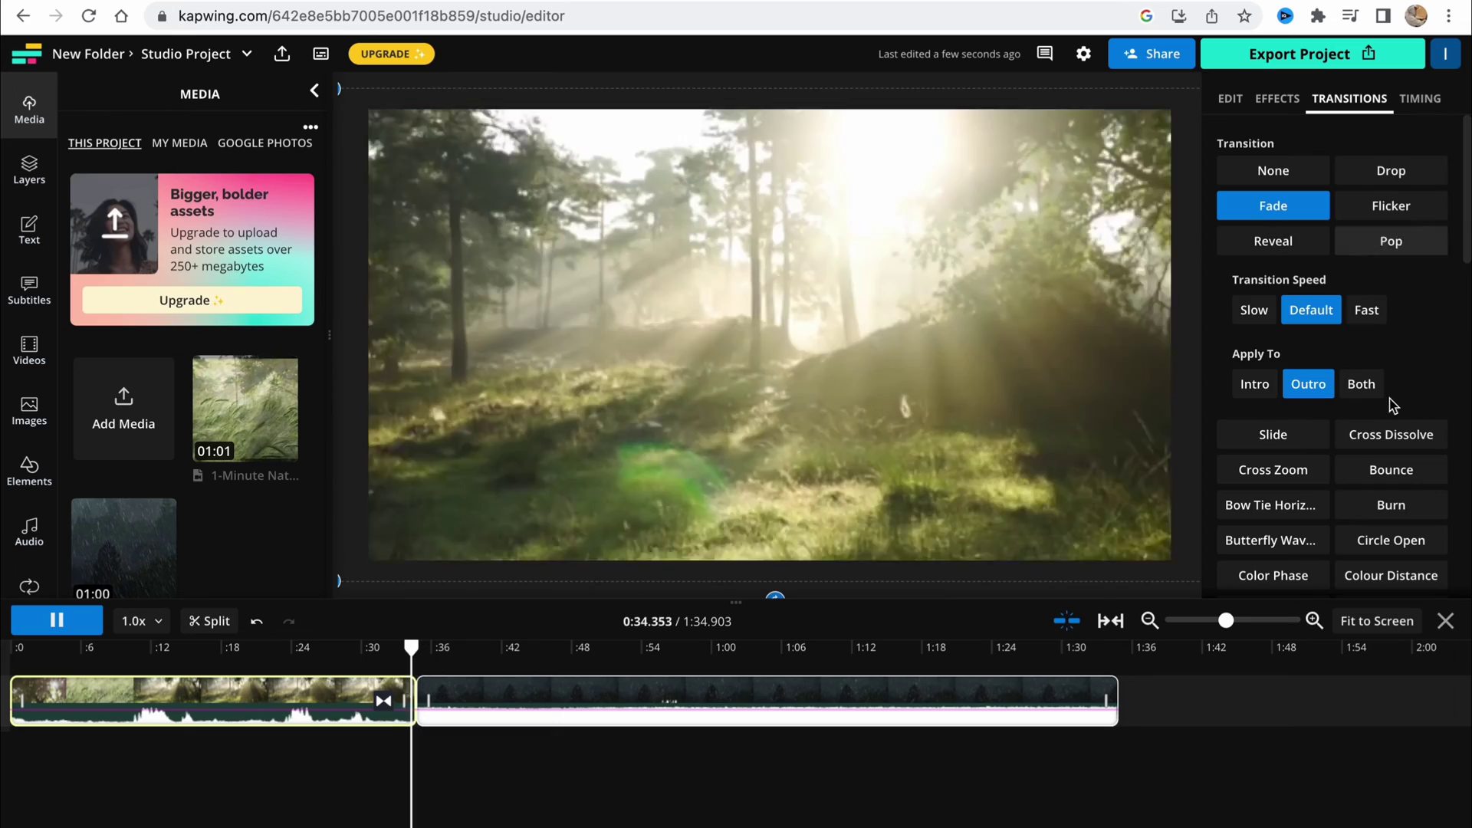
click(1391, 241)
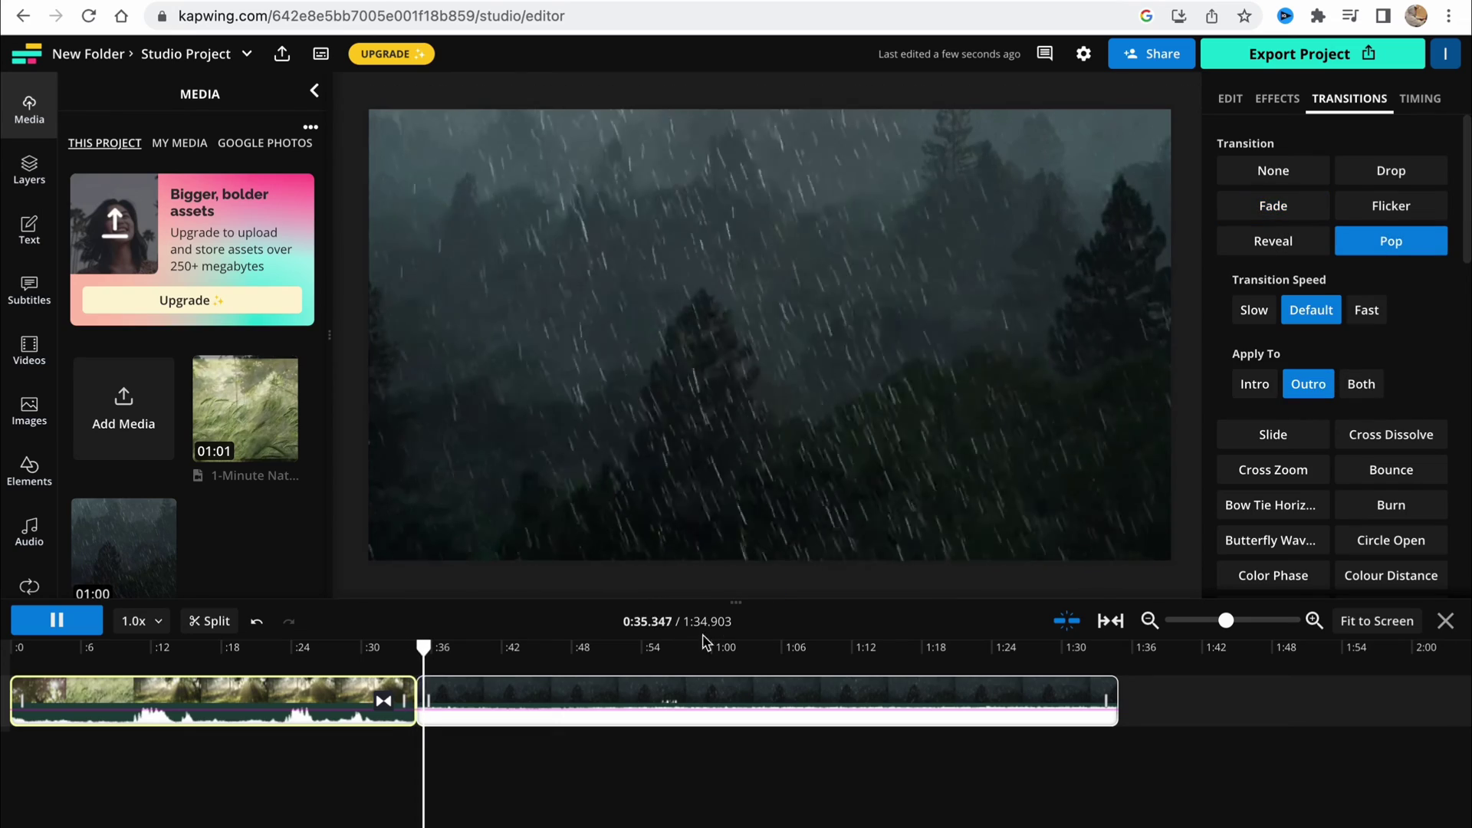
drag(427, 658, 15, 651)
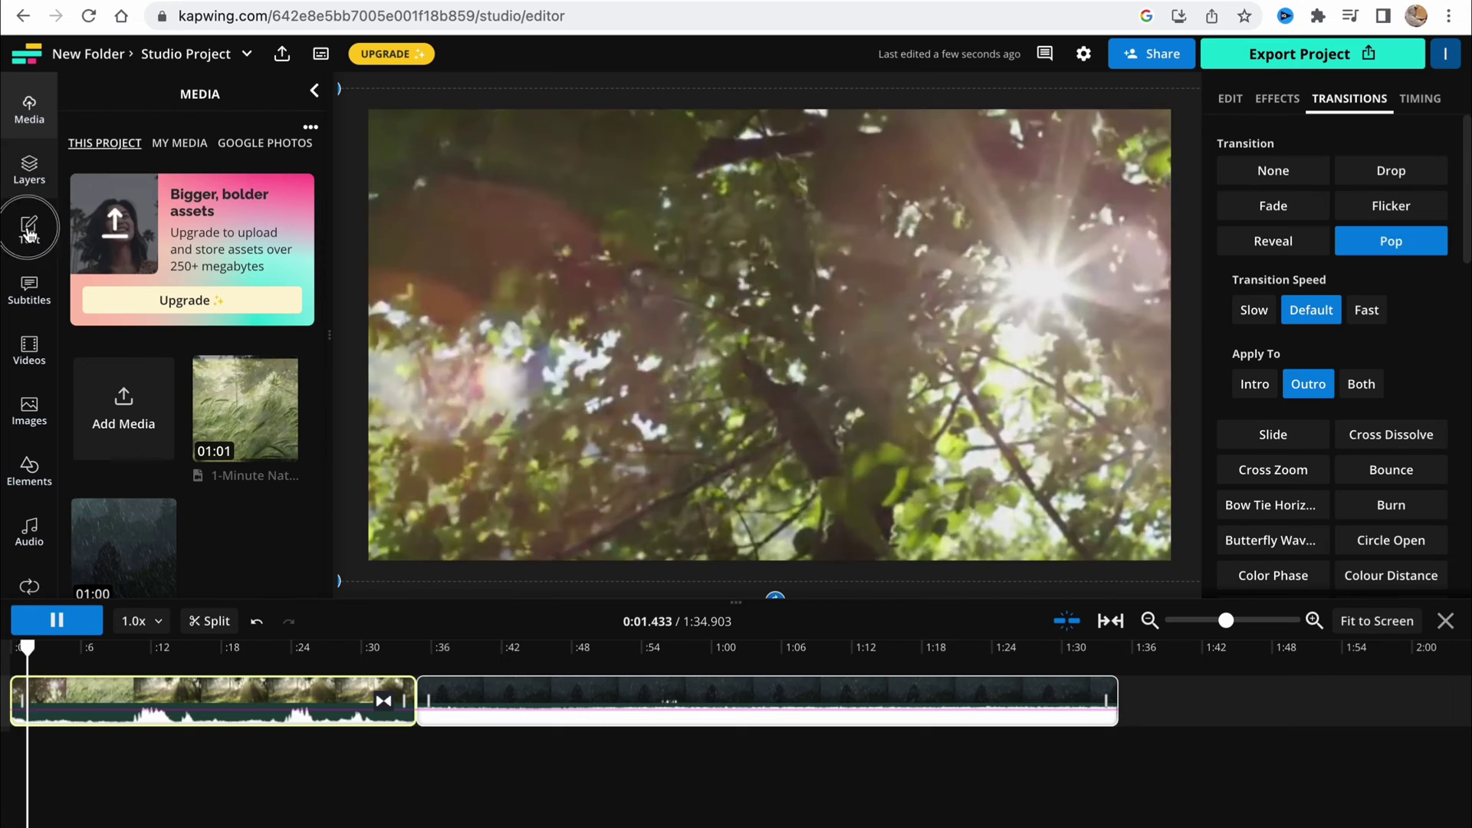
Step: Add a Meme Text title on track 2, starting at 0:00 across the first clip
click(27, 230)
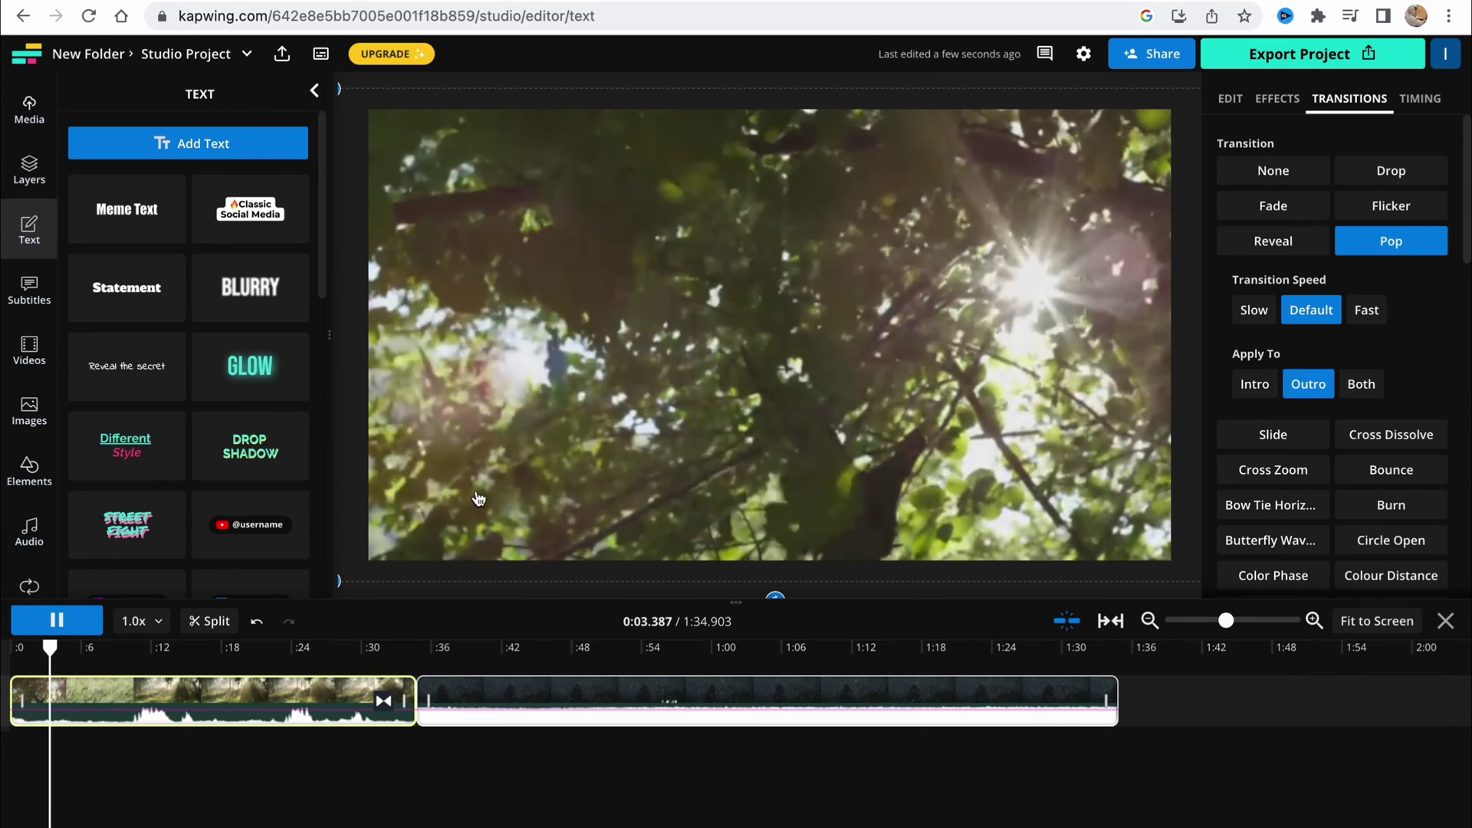
key(space)
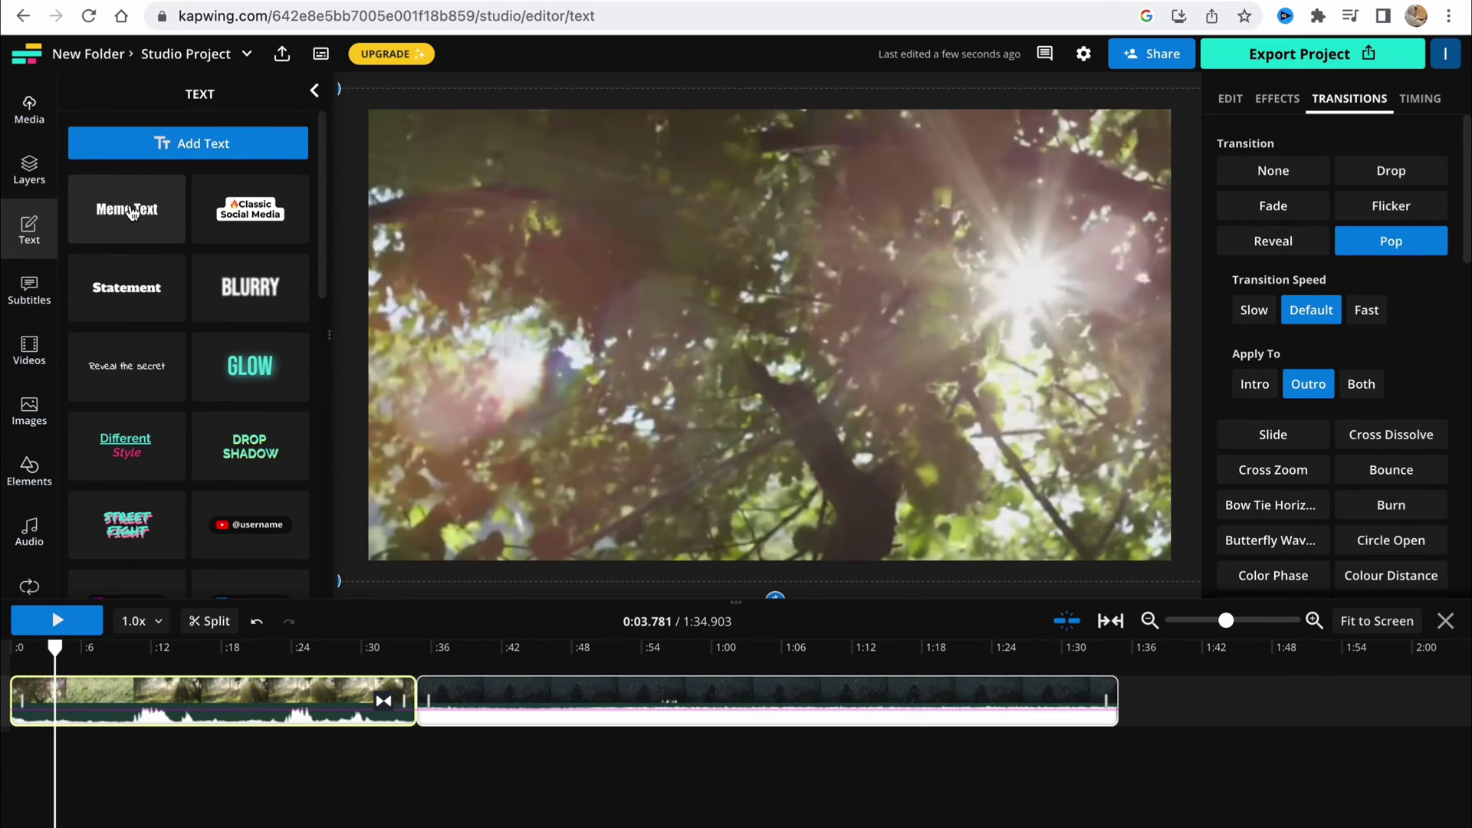
click(127, 208)
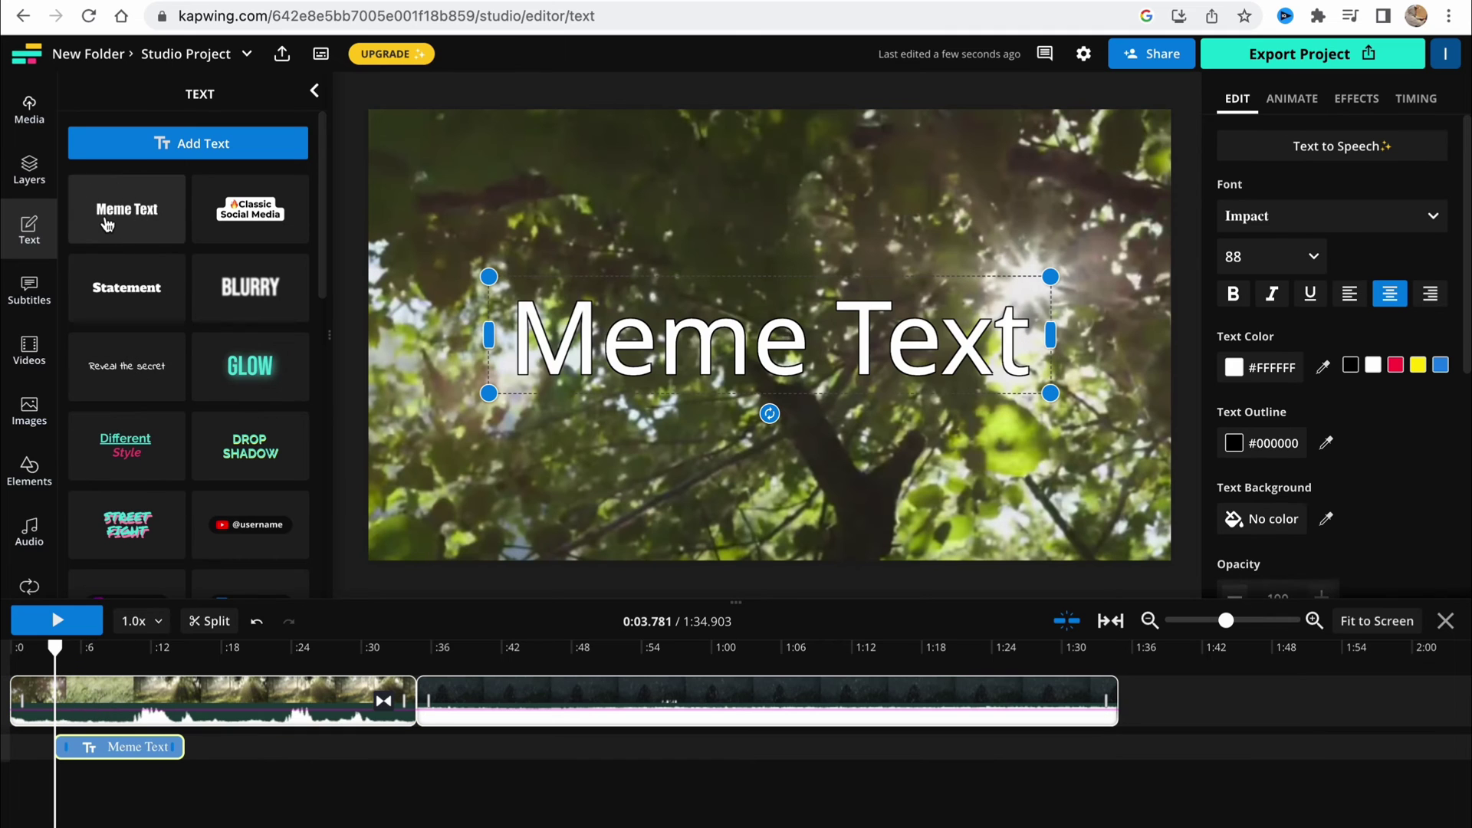
drag(133, 753, 425, 754)
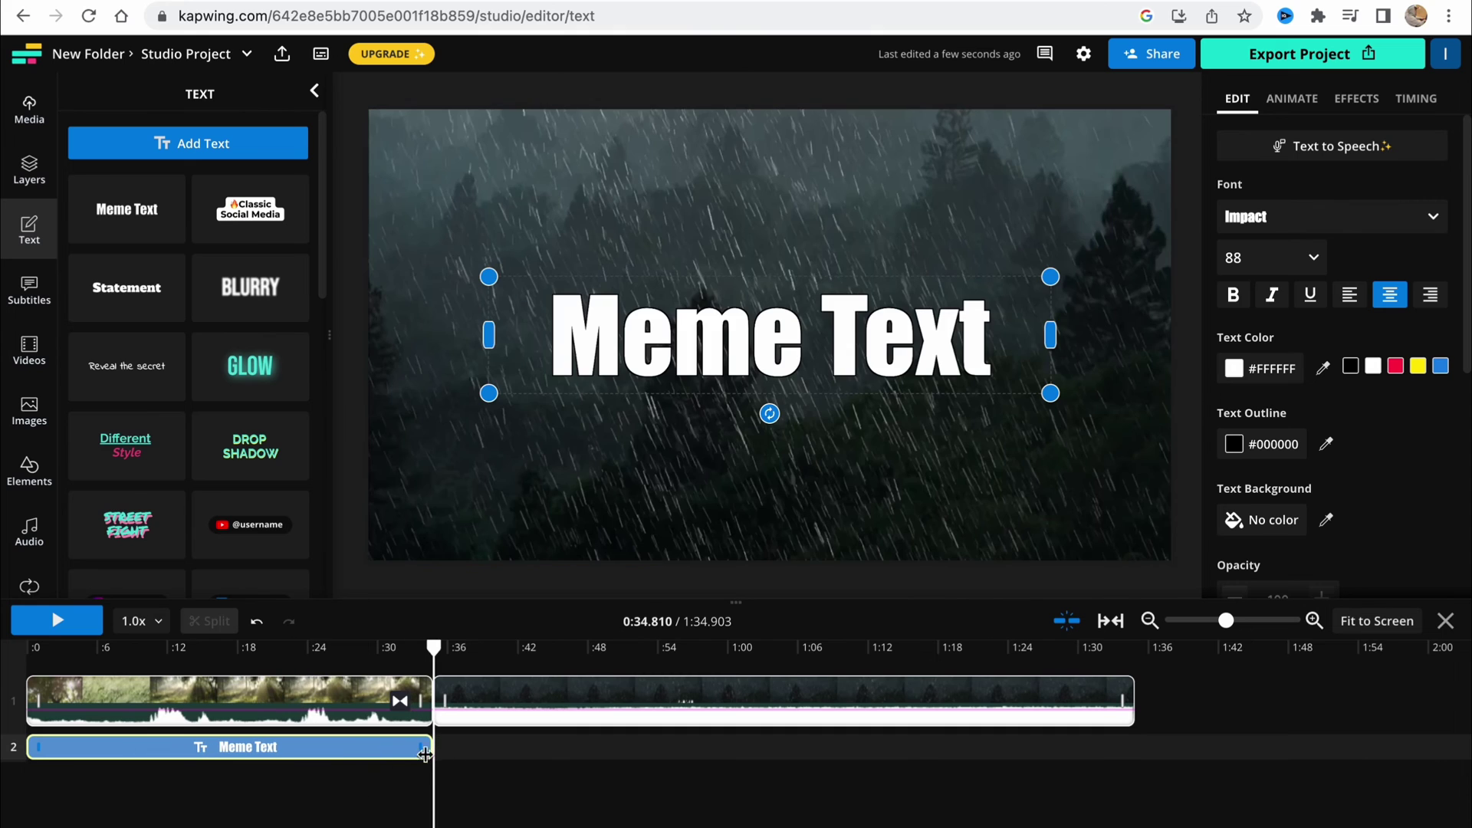
Step: Replace the placeholder title wording with 'Nature'
click(760, 331)
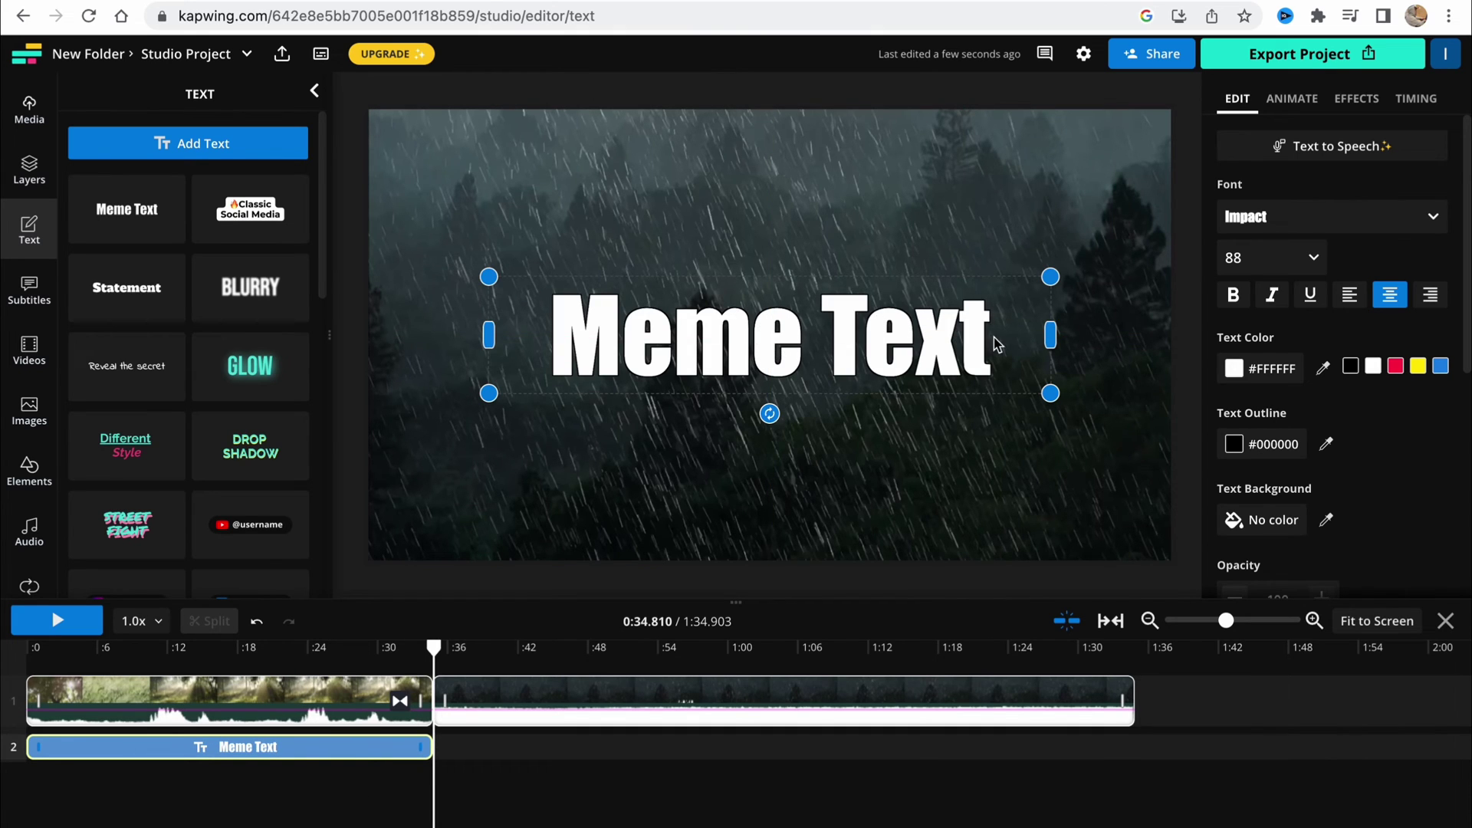
key(BackSpace)
key(BackSpace)
key(BackSpace)
key(BackSpace)
key(BackSpace)
key(BackSpace)
key(BackSpace)
key(BackSpace)
key(BackSpace)
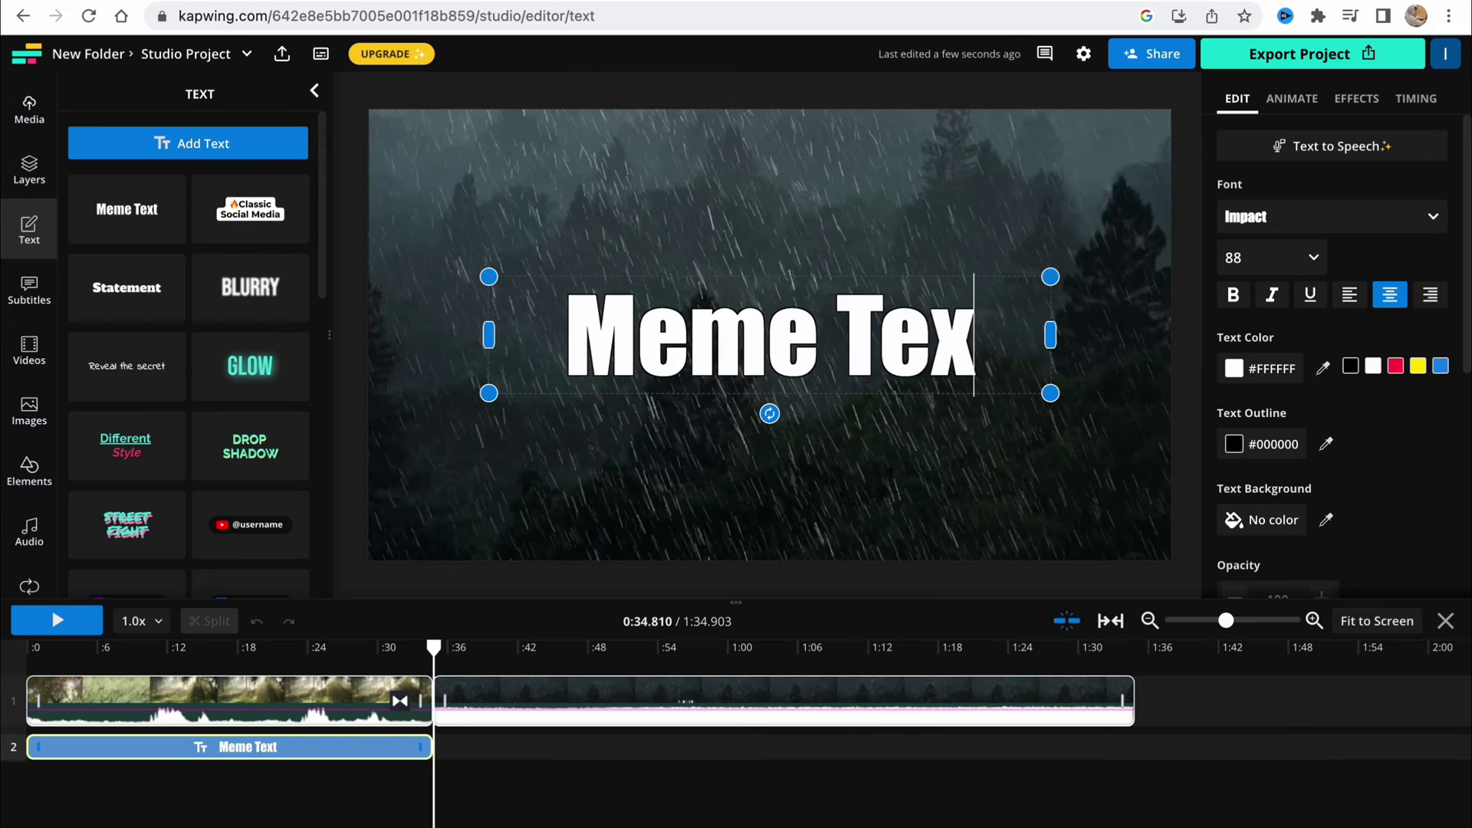
text(Nature)
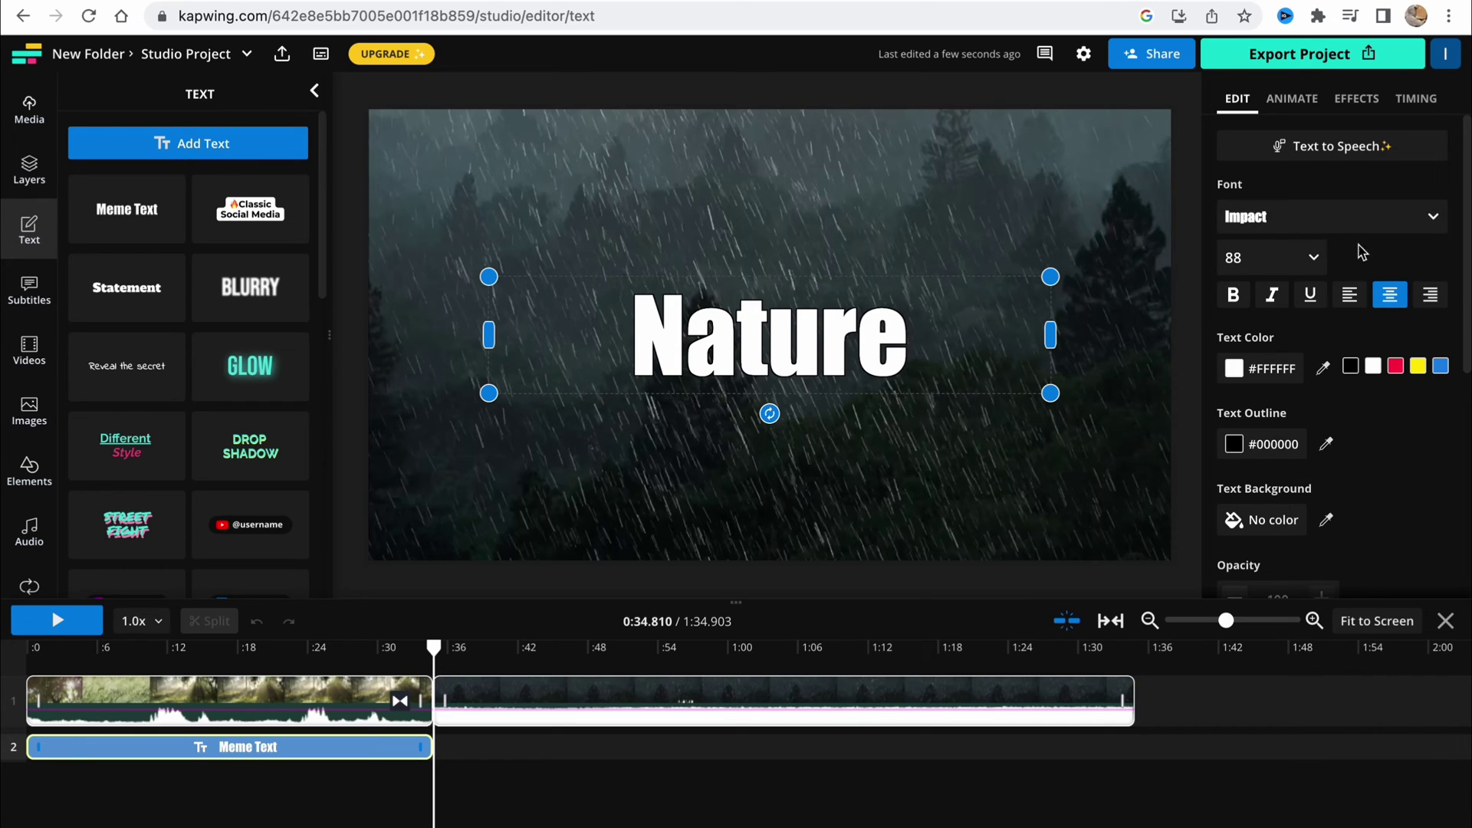
Step: Make the Nature title bold and italic
click(1334, 219)
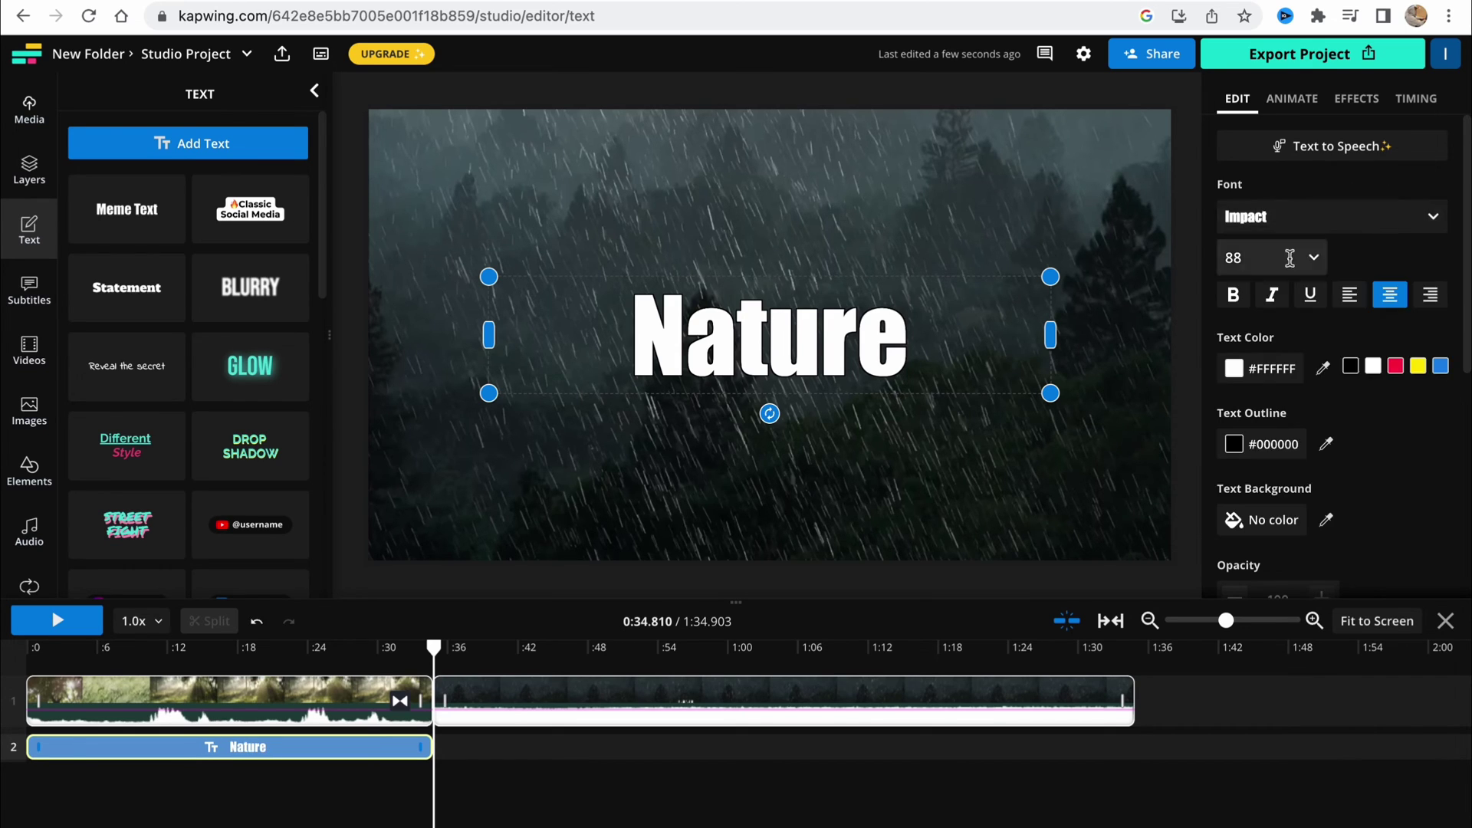
click(1233, 294)
click(1271, 294)
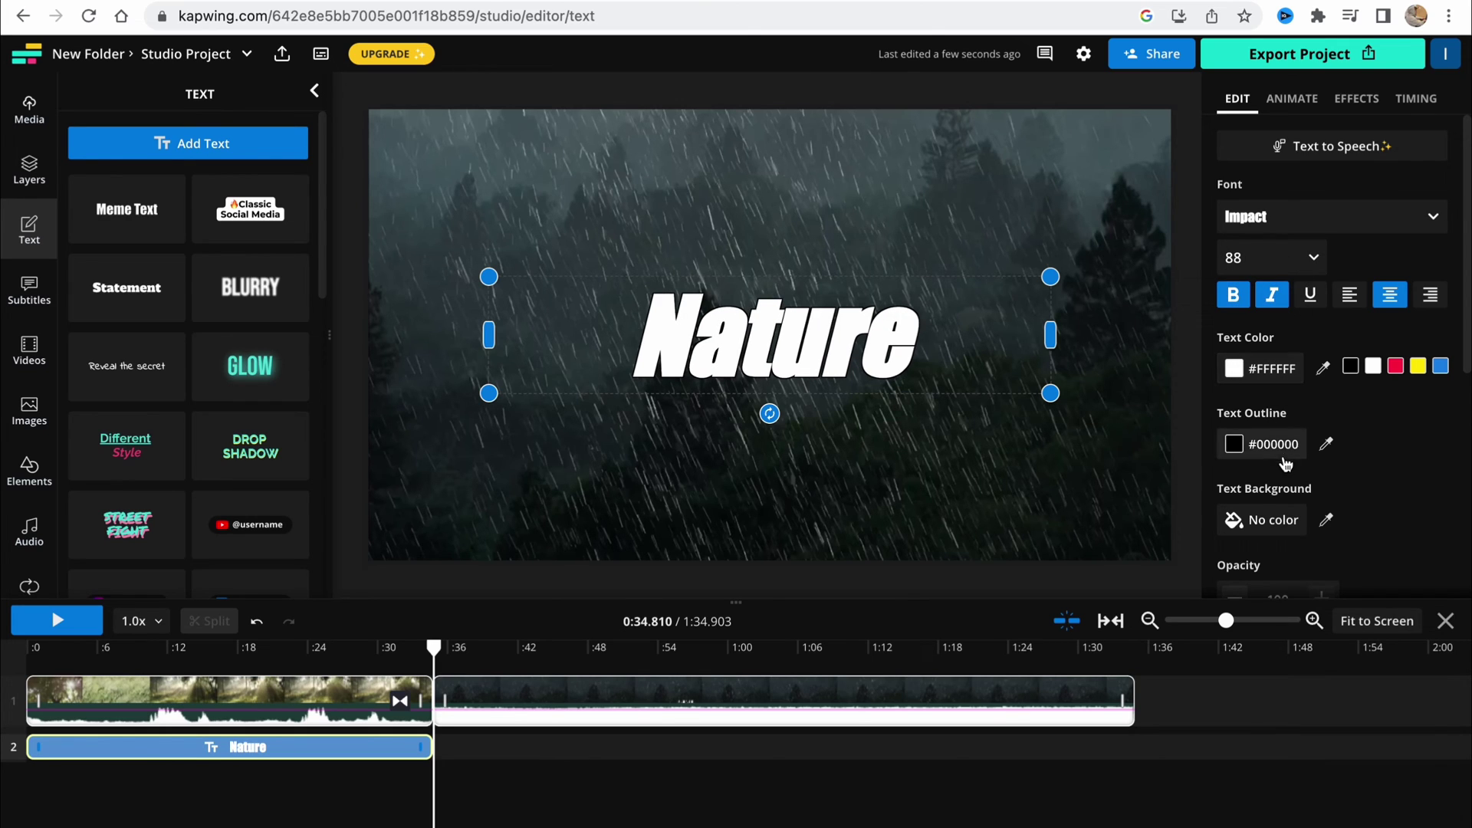
scroll(1286, 490, down, 1)
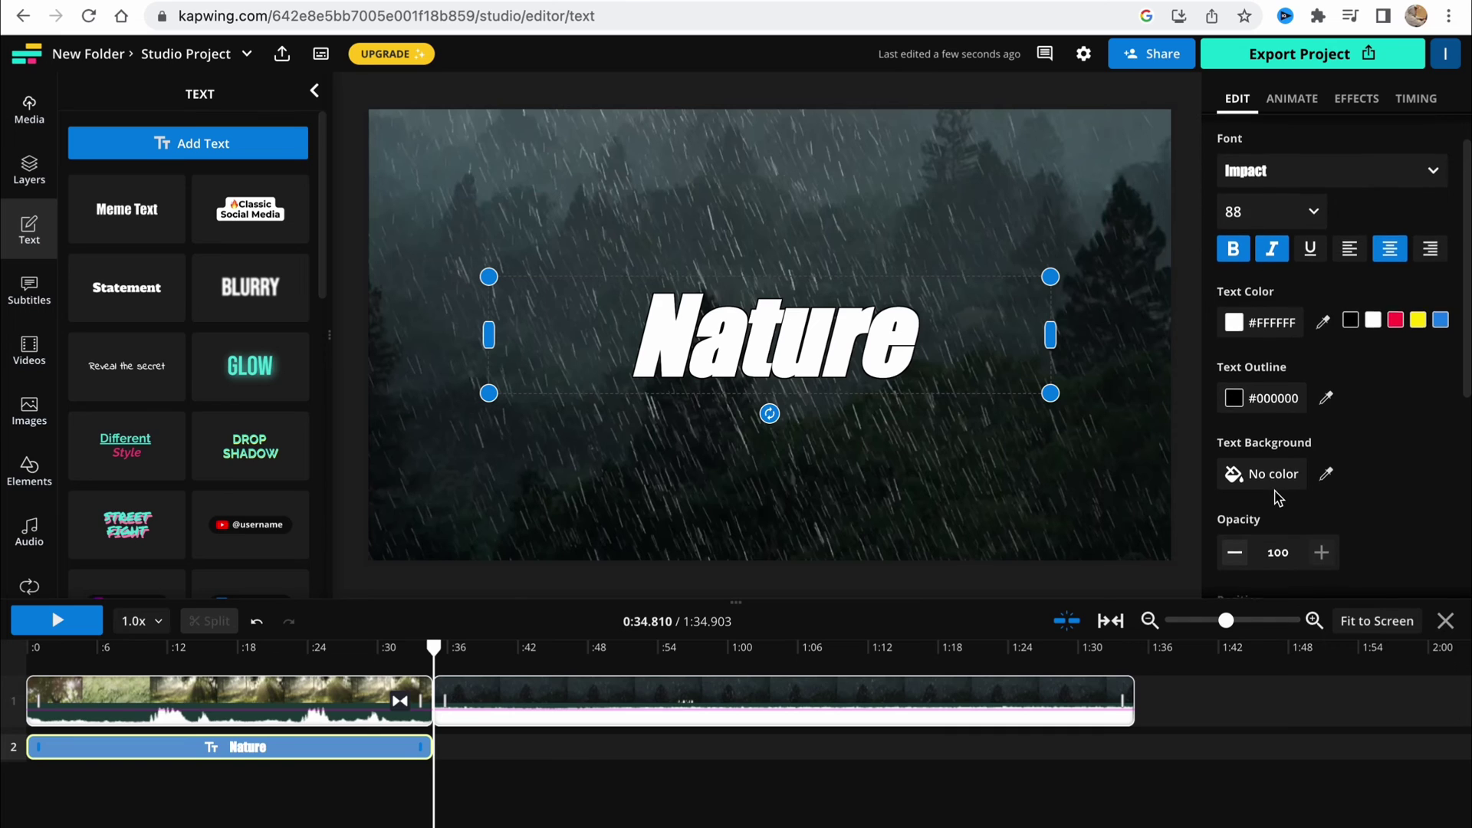
scroll(1285, 509, down, 1)
scroll(1286, 521, down, 2)
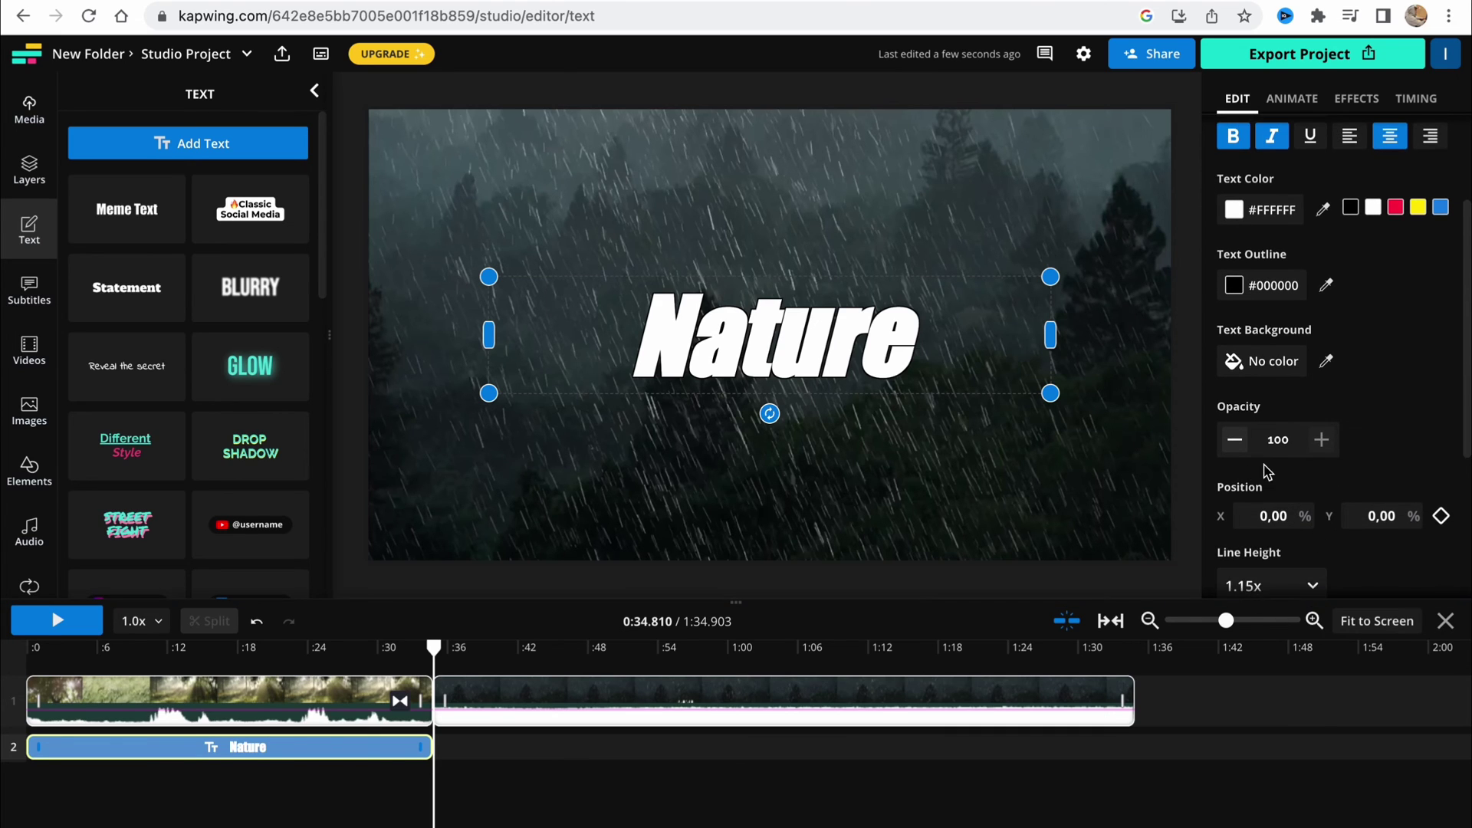
scroll(1303, 479, down, 2)
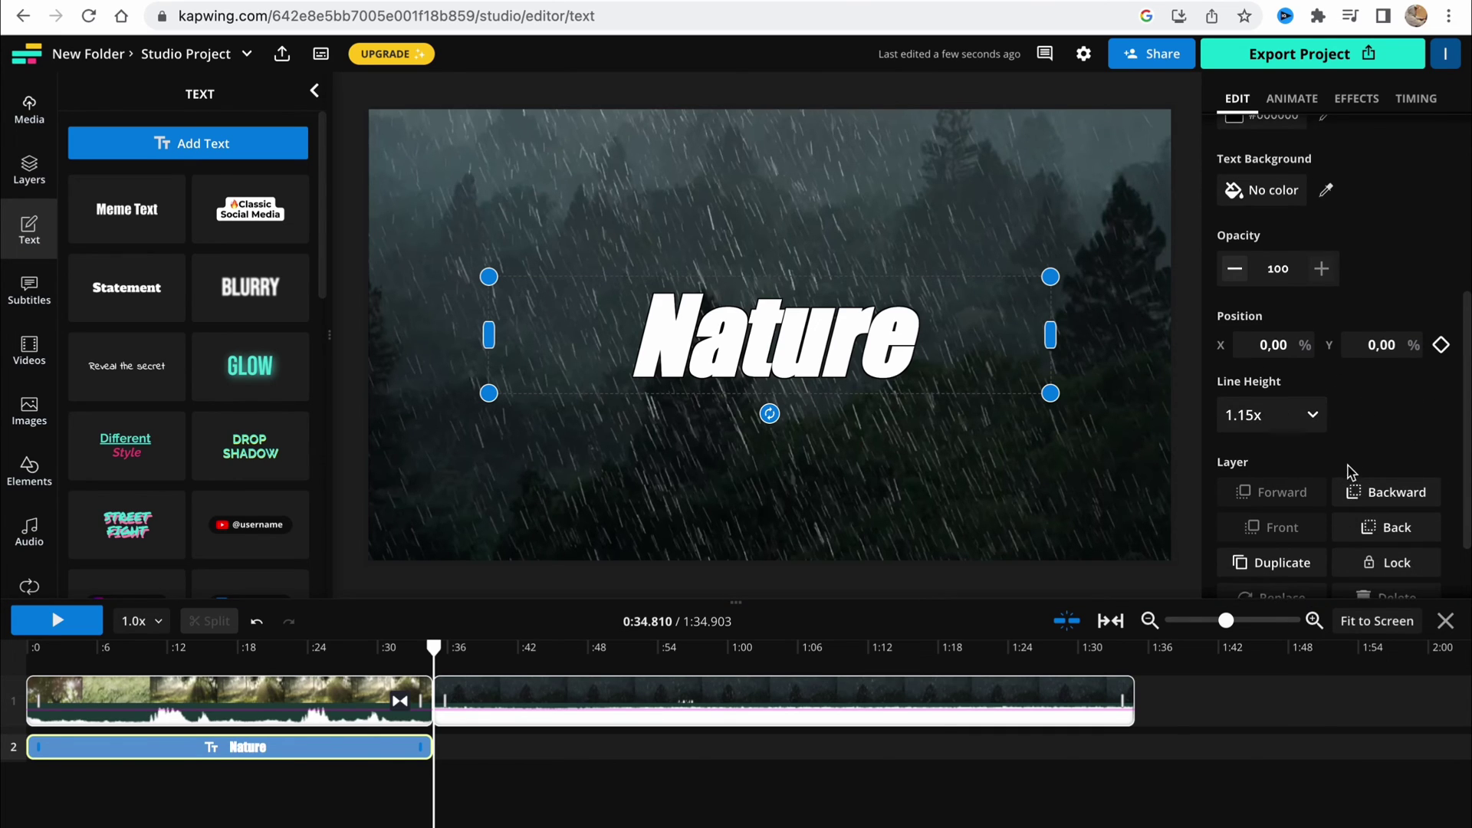
scroll(1258, 472, up, 2)
Step: Try a Flicker entrance, set it back to None, and check timing 00:00.000–00:34.810
click(1276, 97)
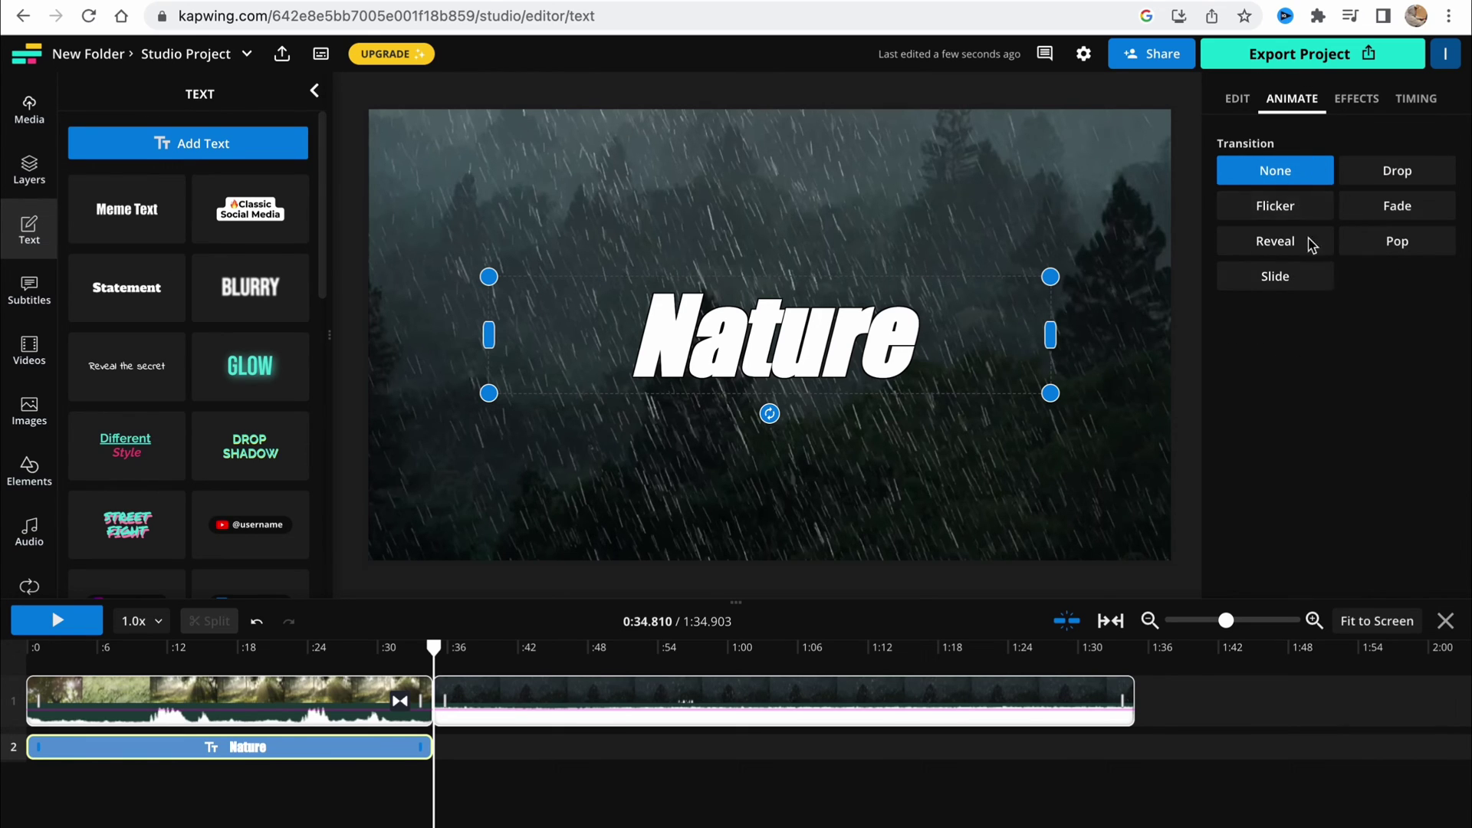
click(1311, 219)
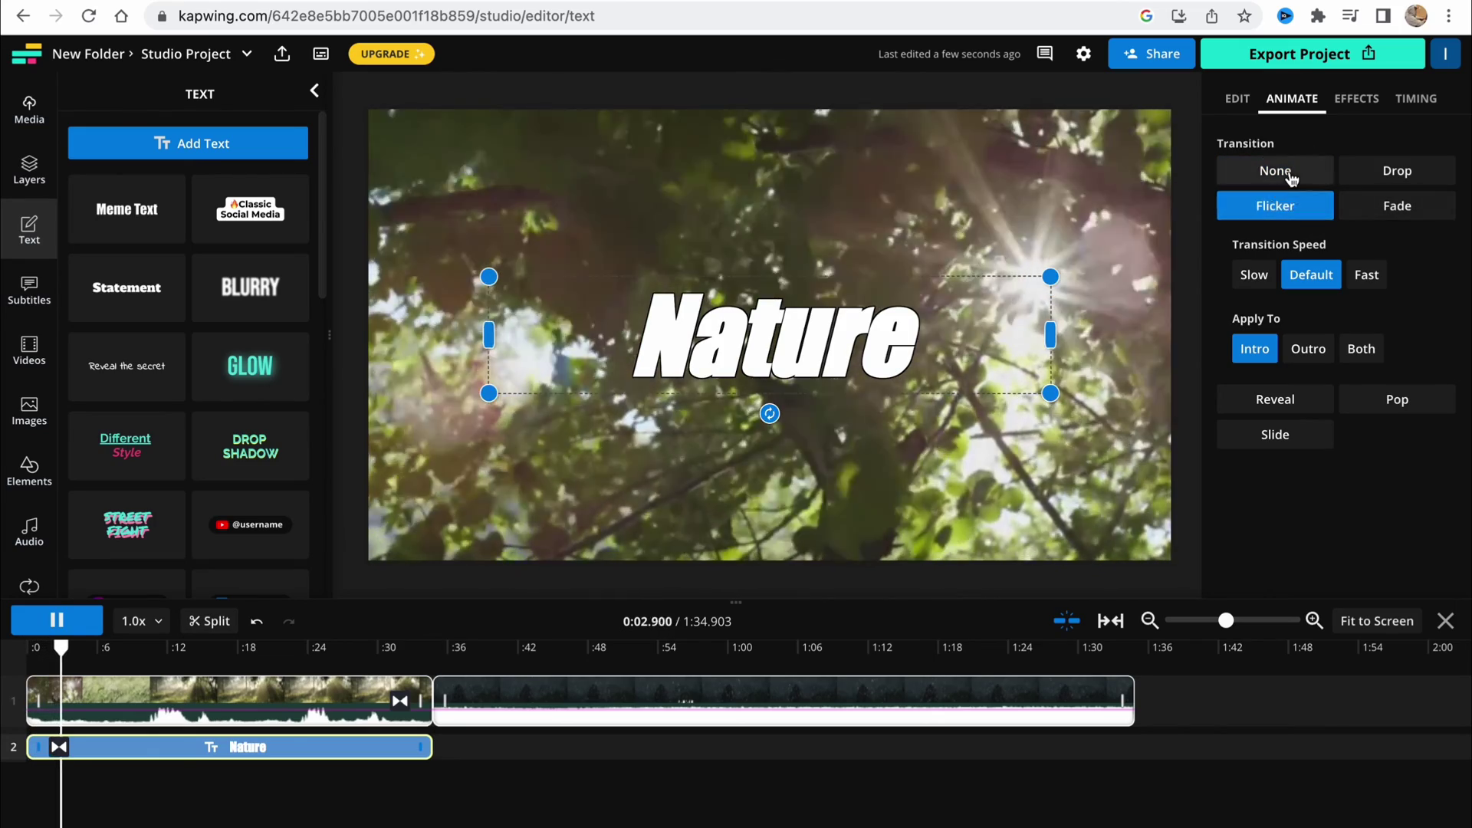
click(1290, 171)
click(1353, 99)
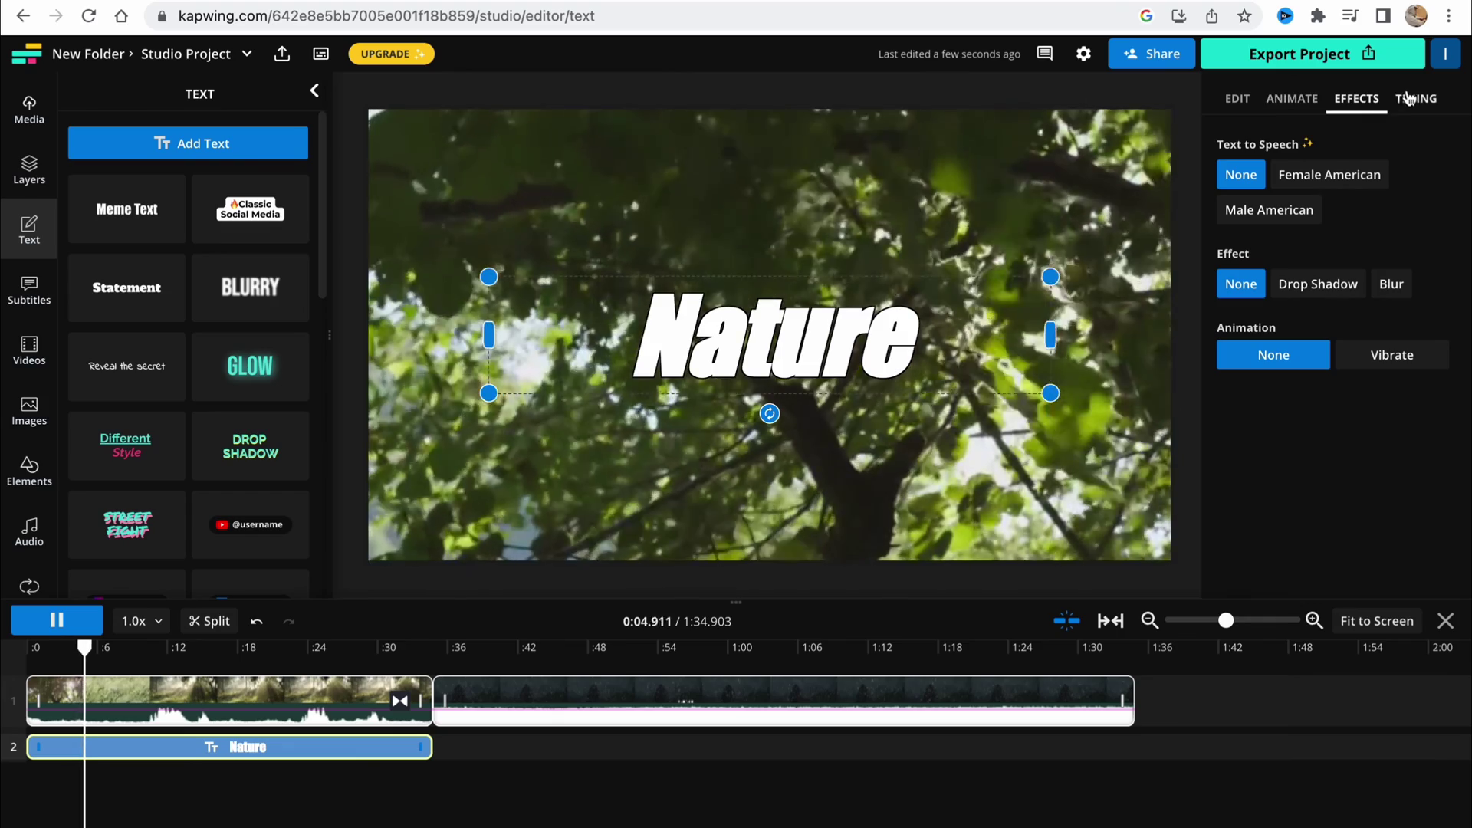
click(1420, 108)
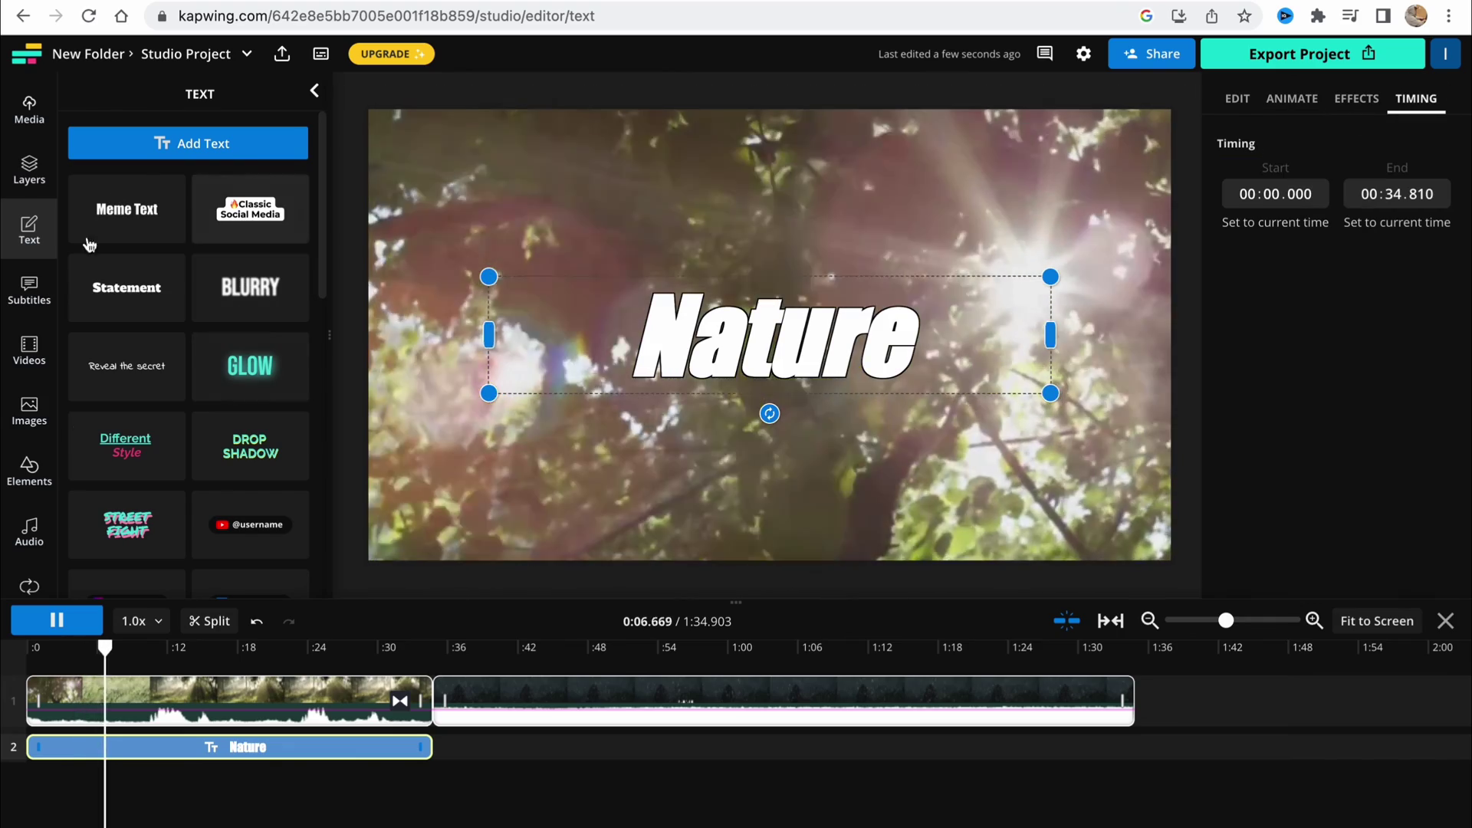
Step: Pause at the wheat scene, scrub ahead to about 0:15, and bring up Subtitles
key(space)
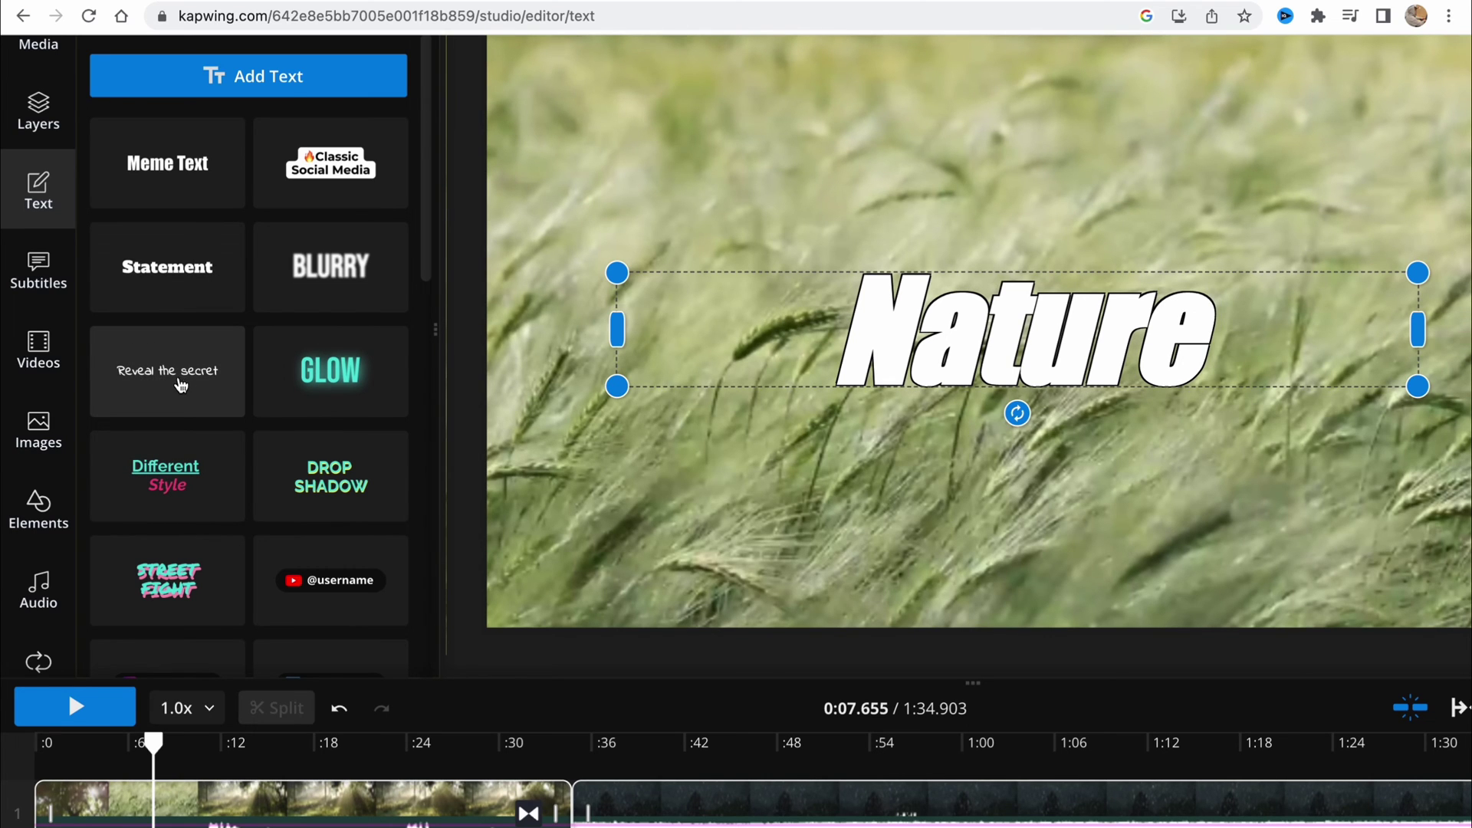
scroll(279, 756, down, 5)
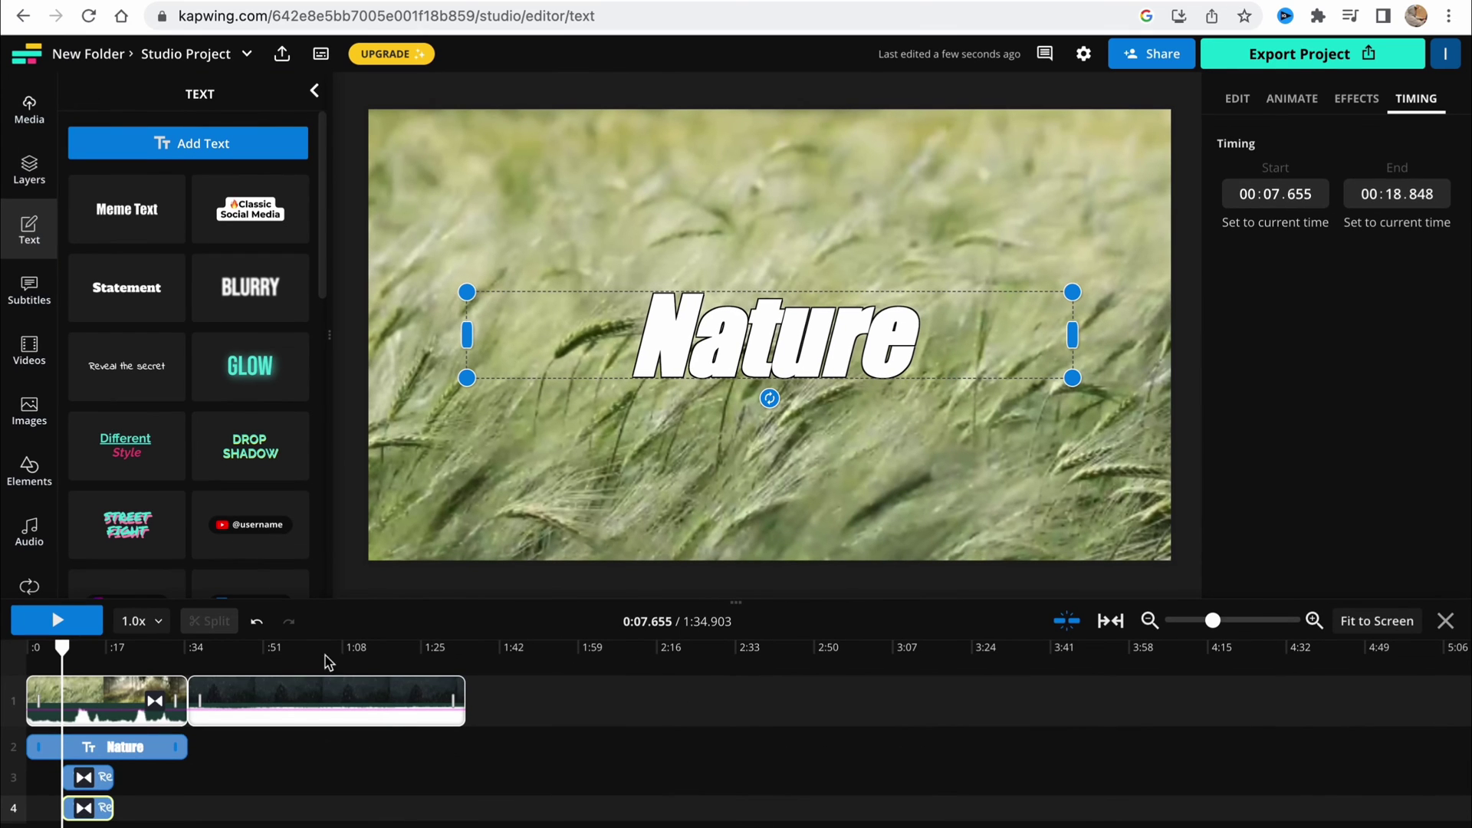
drag(62, 648, 27, 650)
click(35, 295)
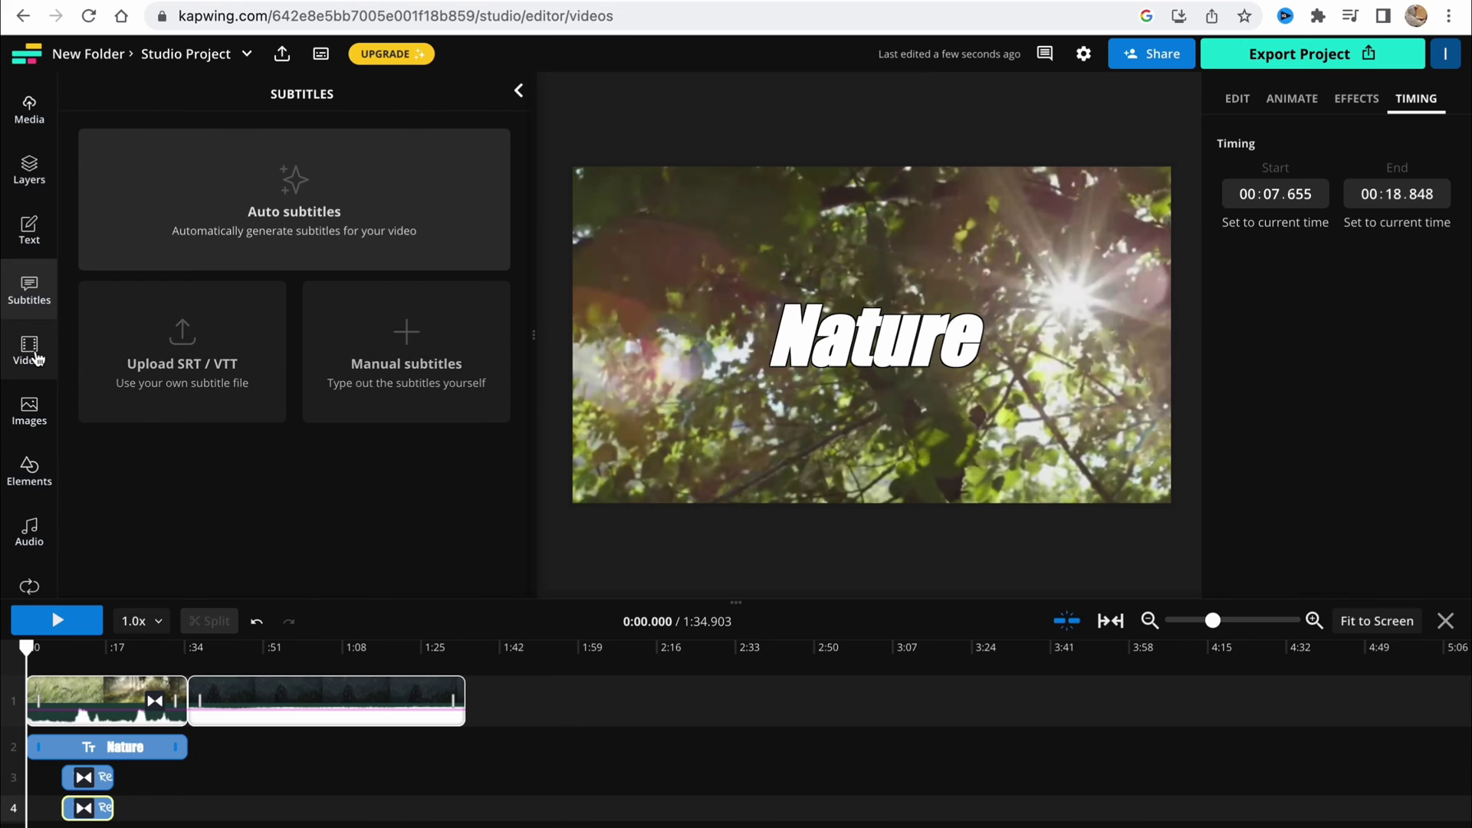
Step: Browse the stock video, image and elements libraries
click(33, 359)
scroll(158, 460, down, 3)
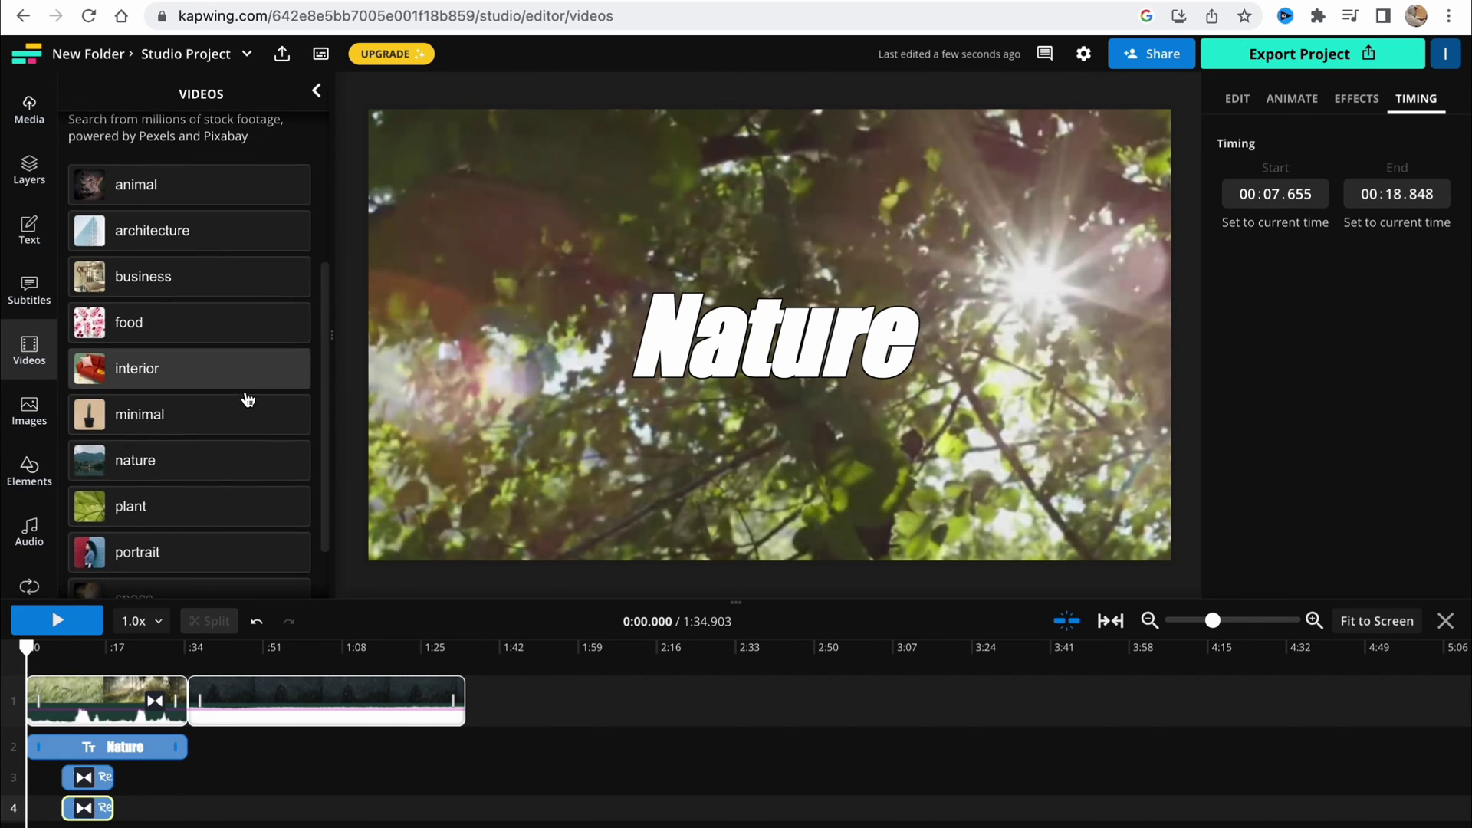
click(29, 413)
scroll(291, 431, down, 4)
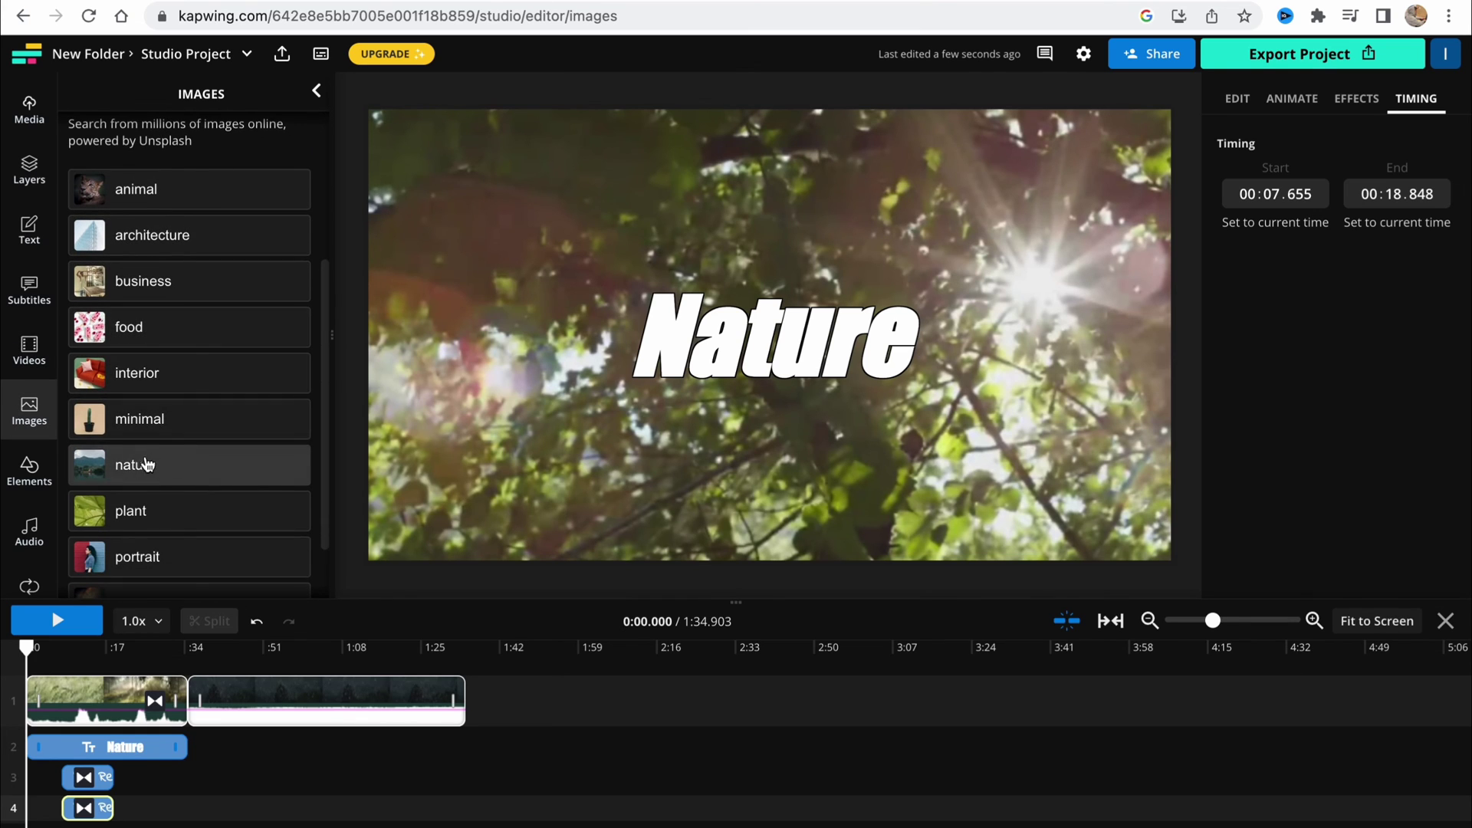
click(30, 467)
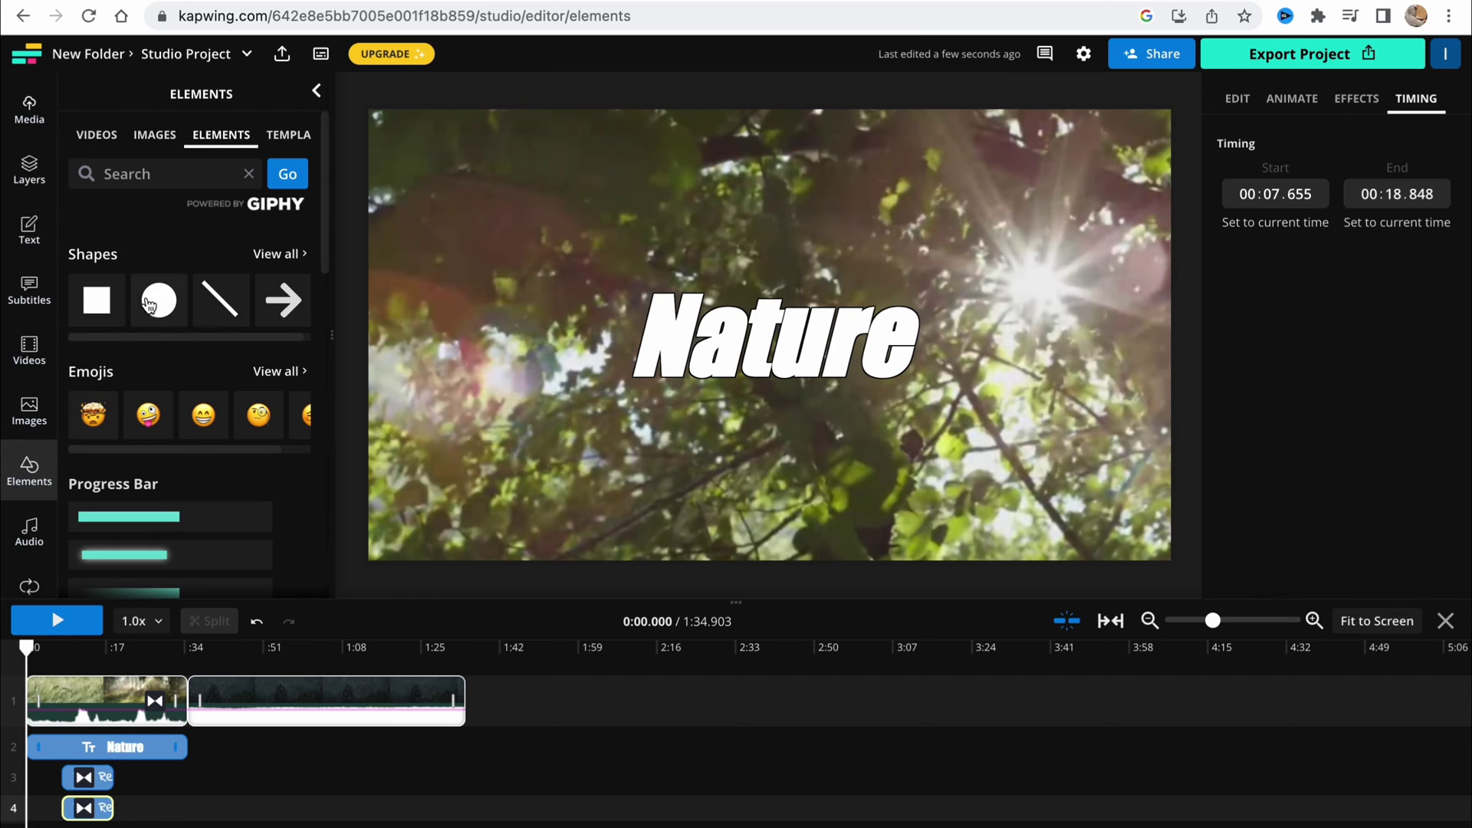
scroll(154, 329, down, 5)
scroll(154, 325, up, 1)
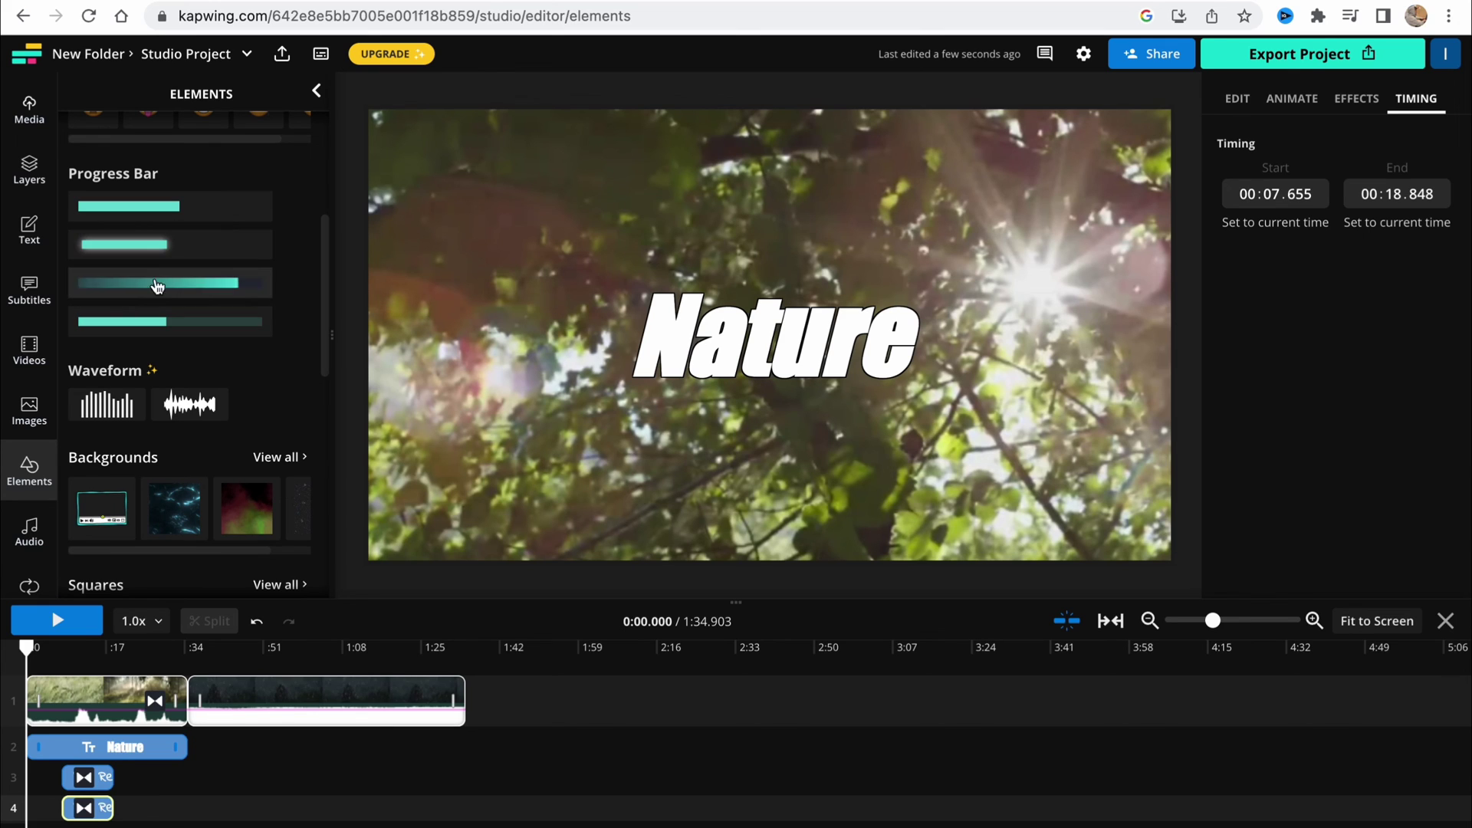
Step: Scroll through the audio library's music categories such as Electronic and Ambient
click(23, 535)
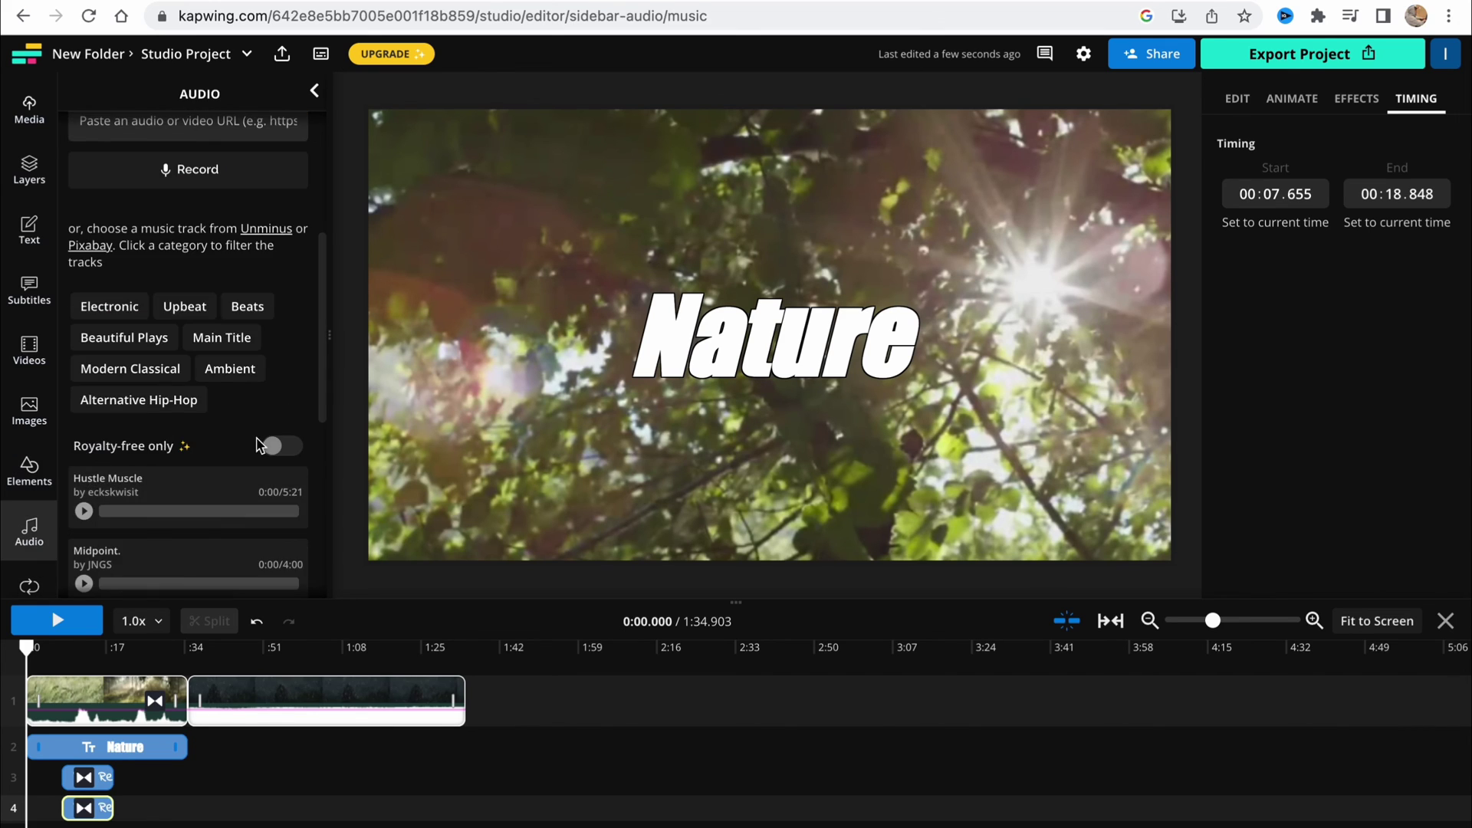
scroll(253, 445, down, 3)
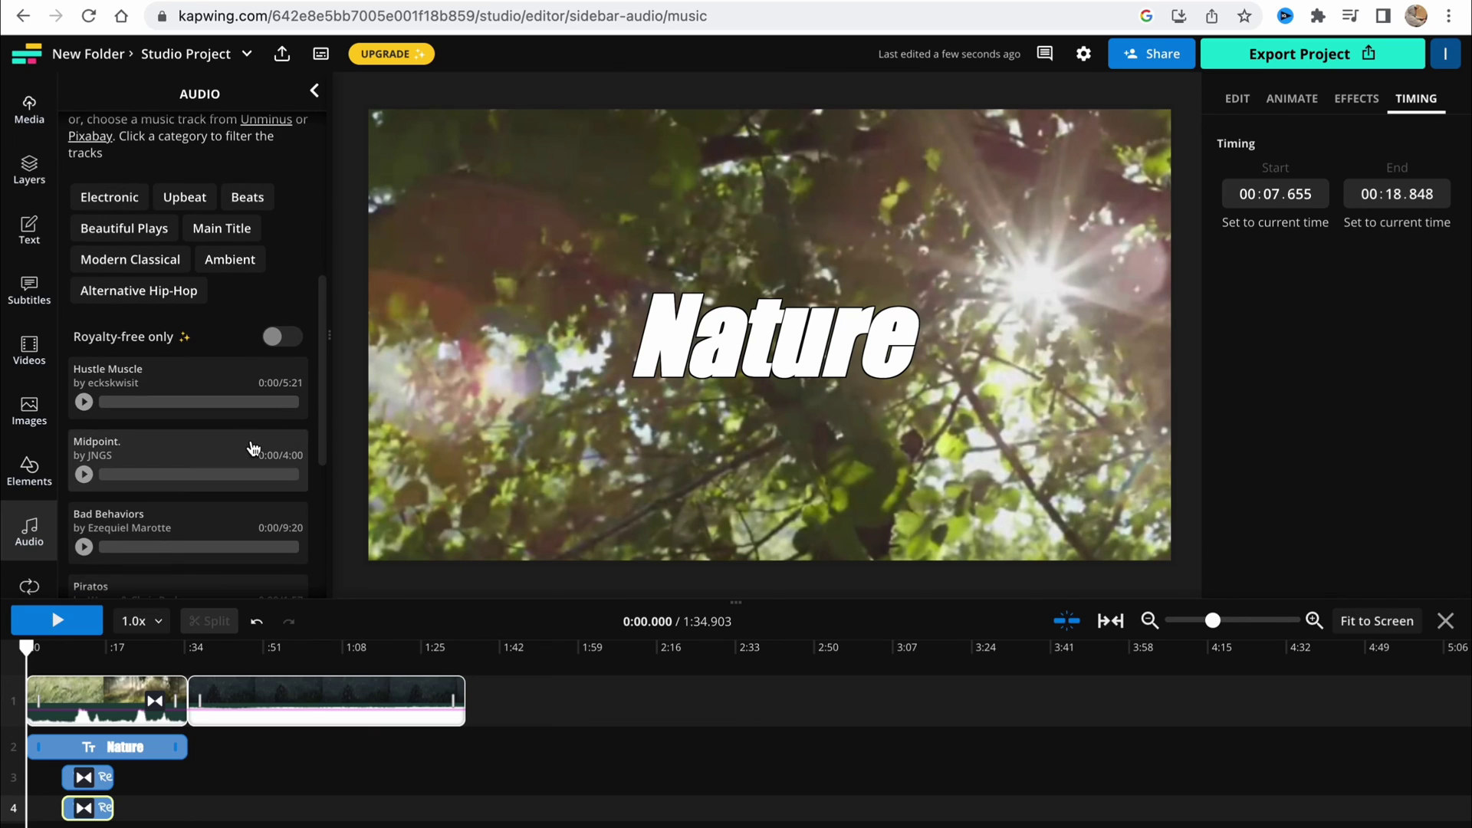
scroll(249, 440, up, 3)
scroll(751, 725, down, 2)
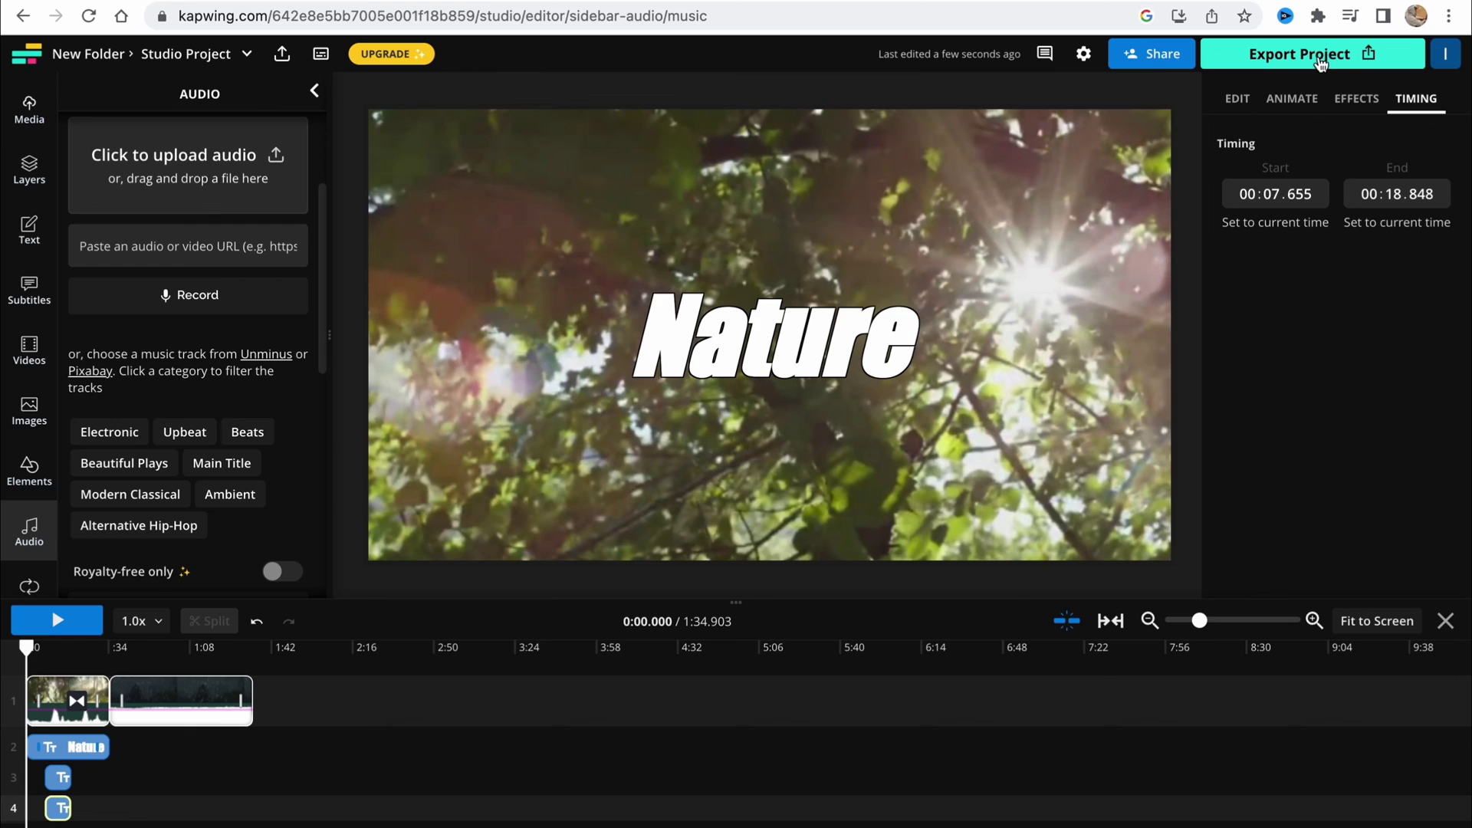
Step: Set the export to MP4 at 720p, dismissing the 4K upgrade offer
click(1320, 60)
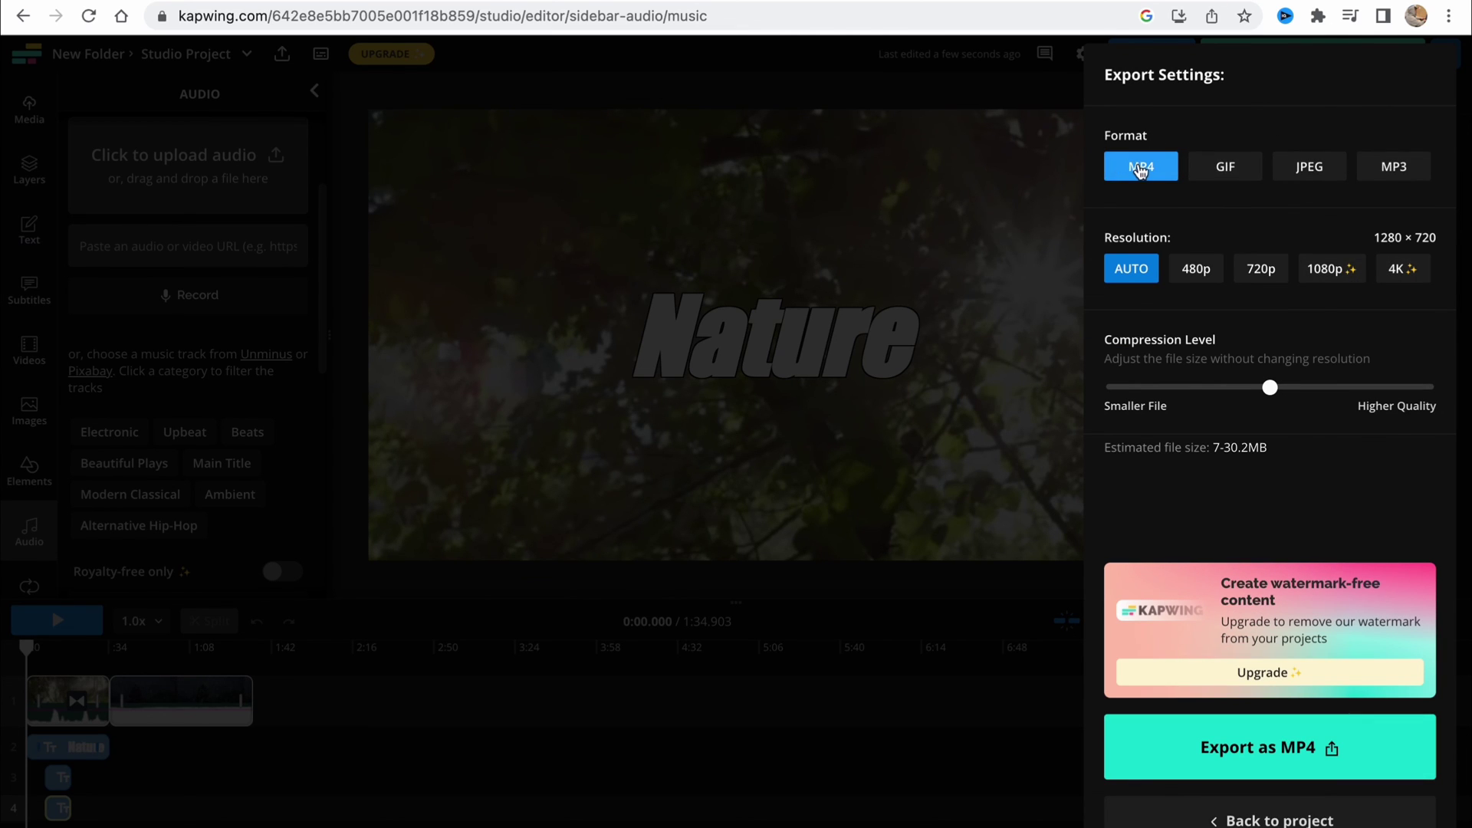
click(1263, 277)
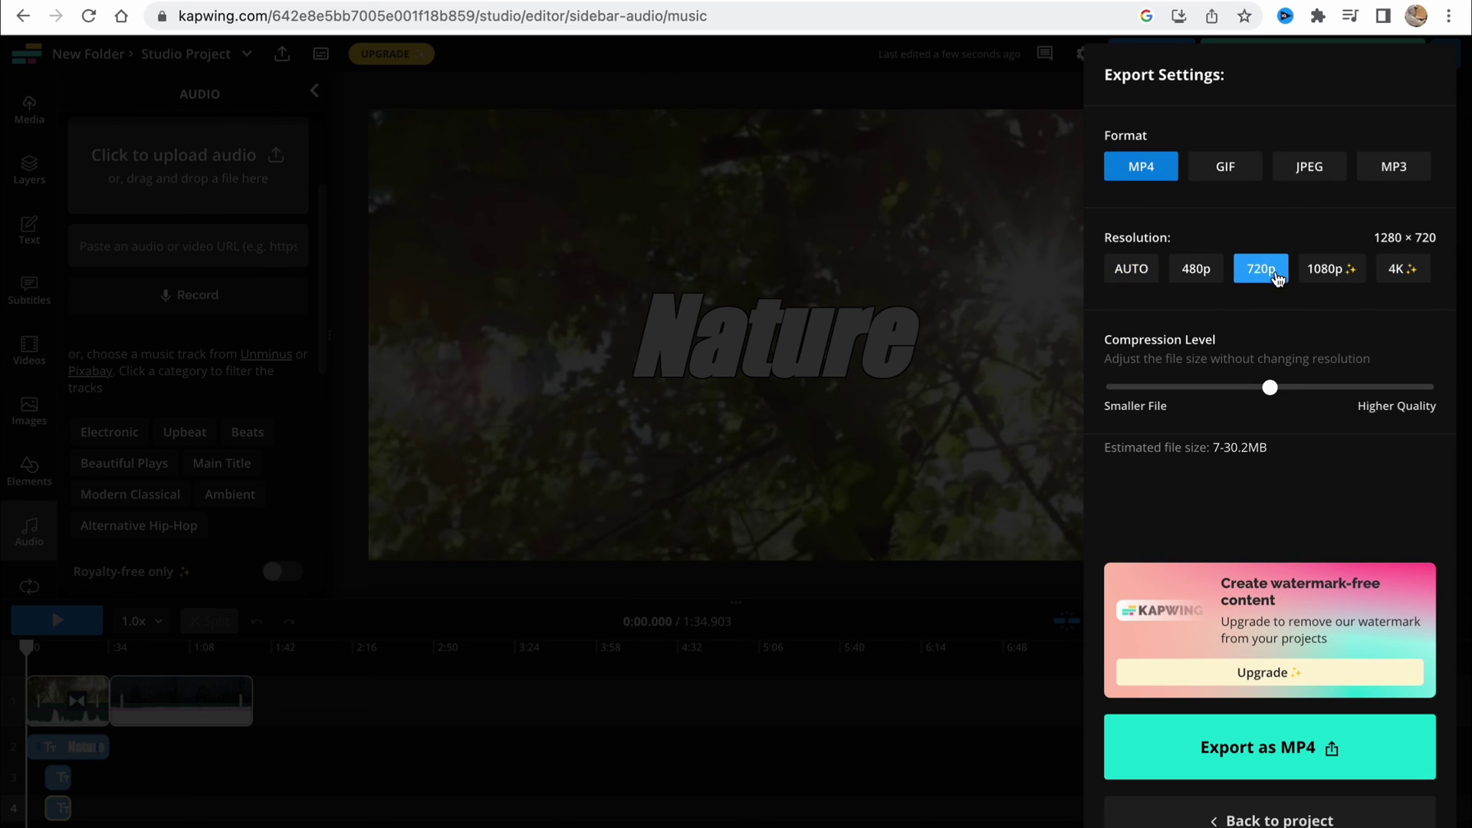
click(1403, 270)
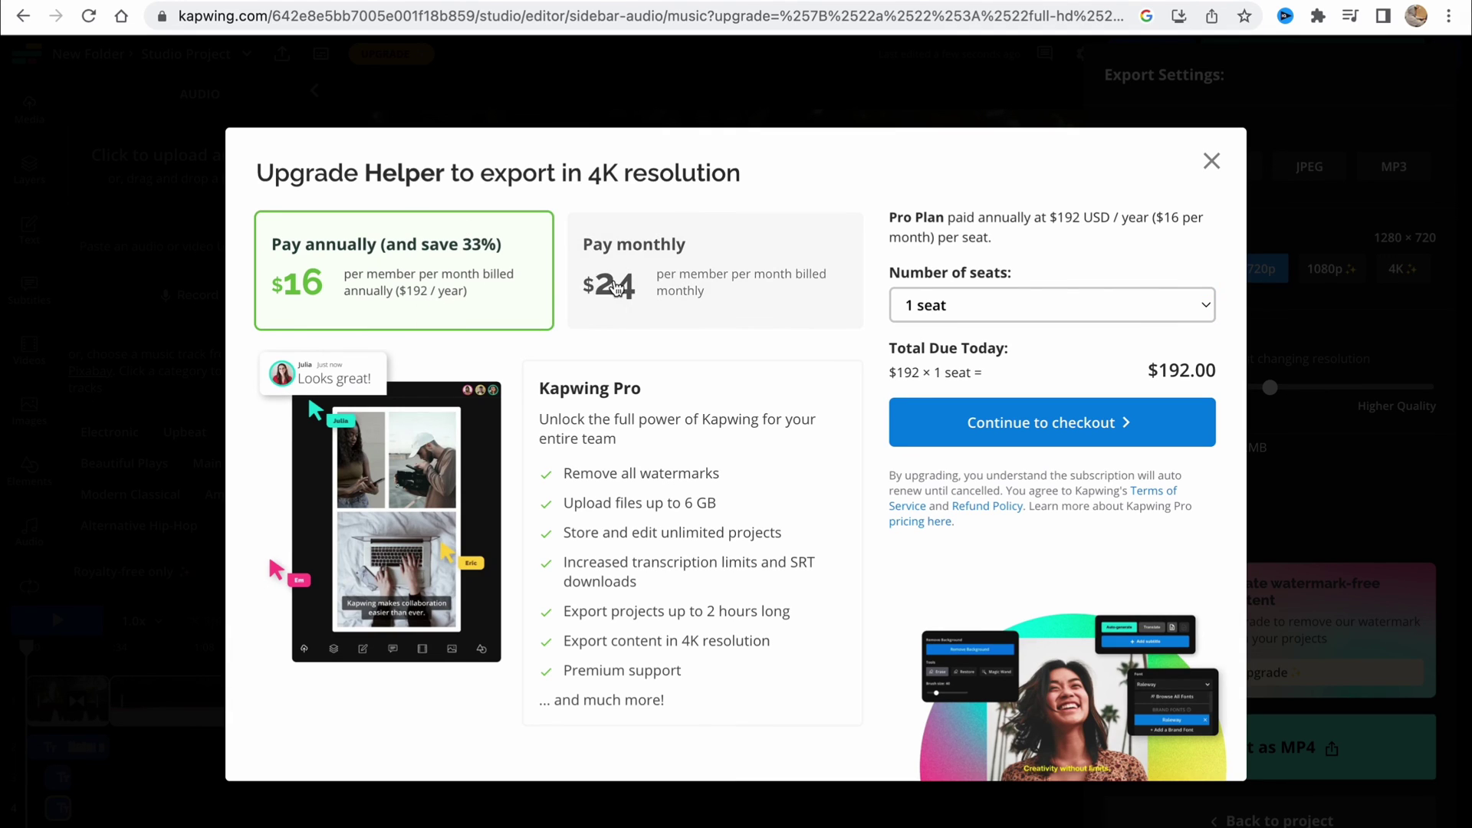
click(1222, 170)
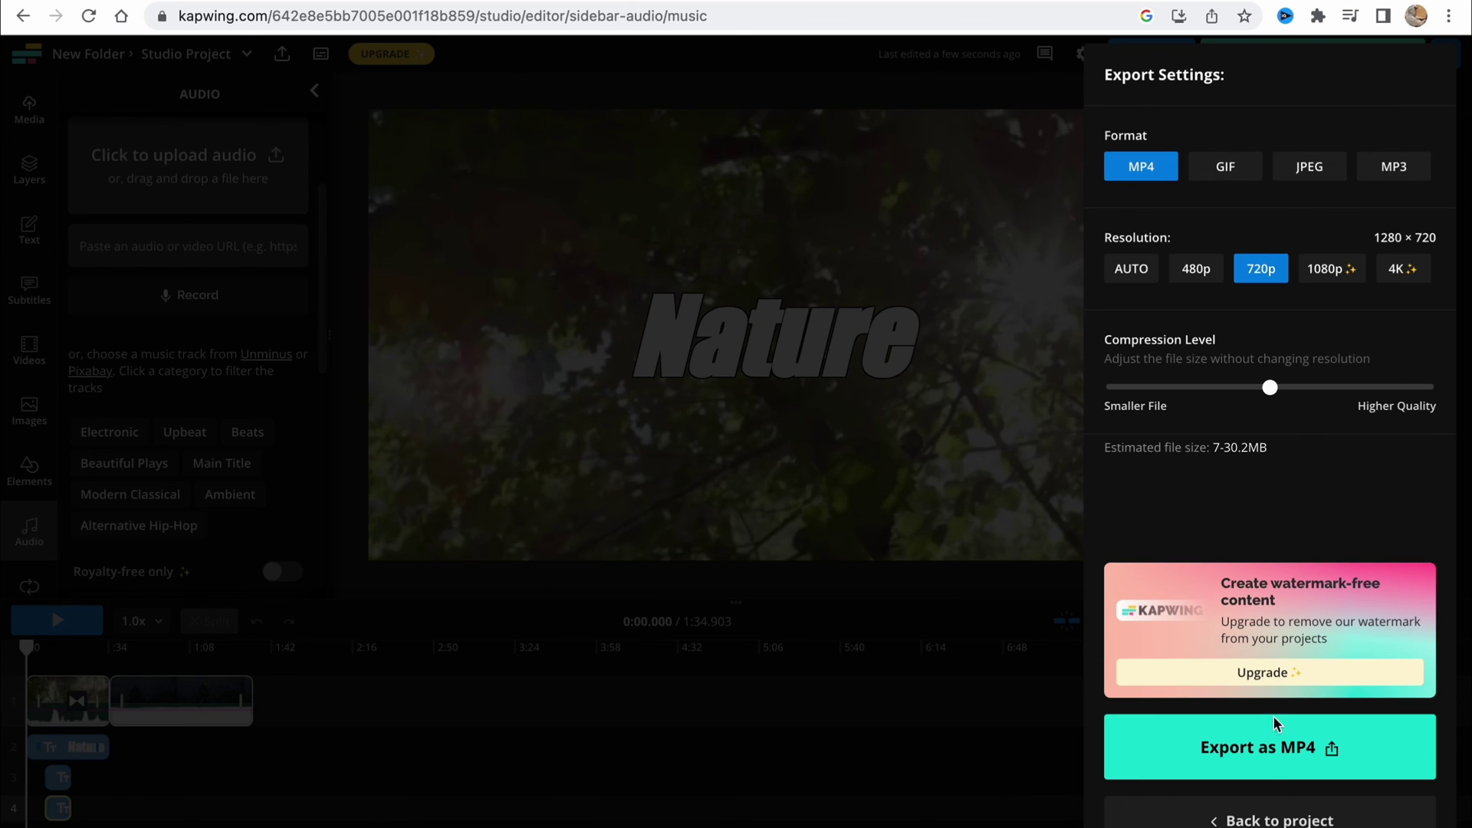
Step: Start the MP4 export so the video renders on the project's share page
click(1264, 759)
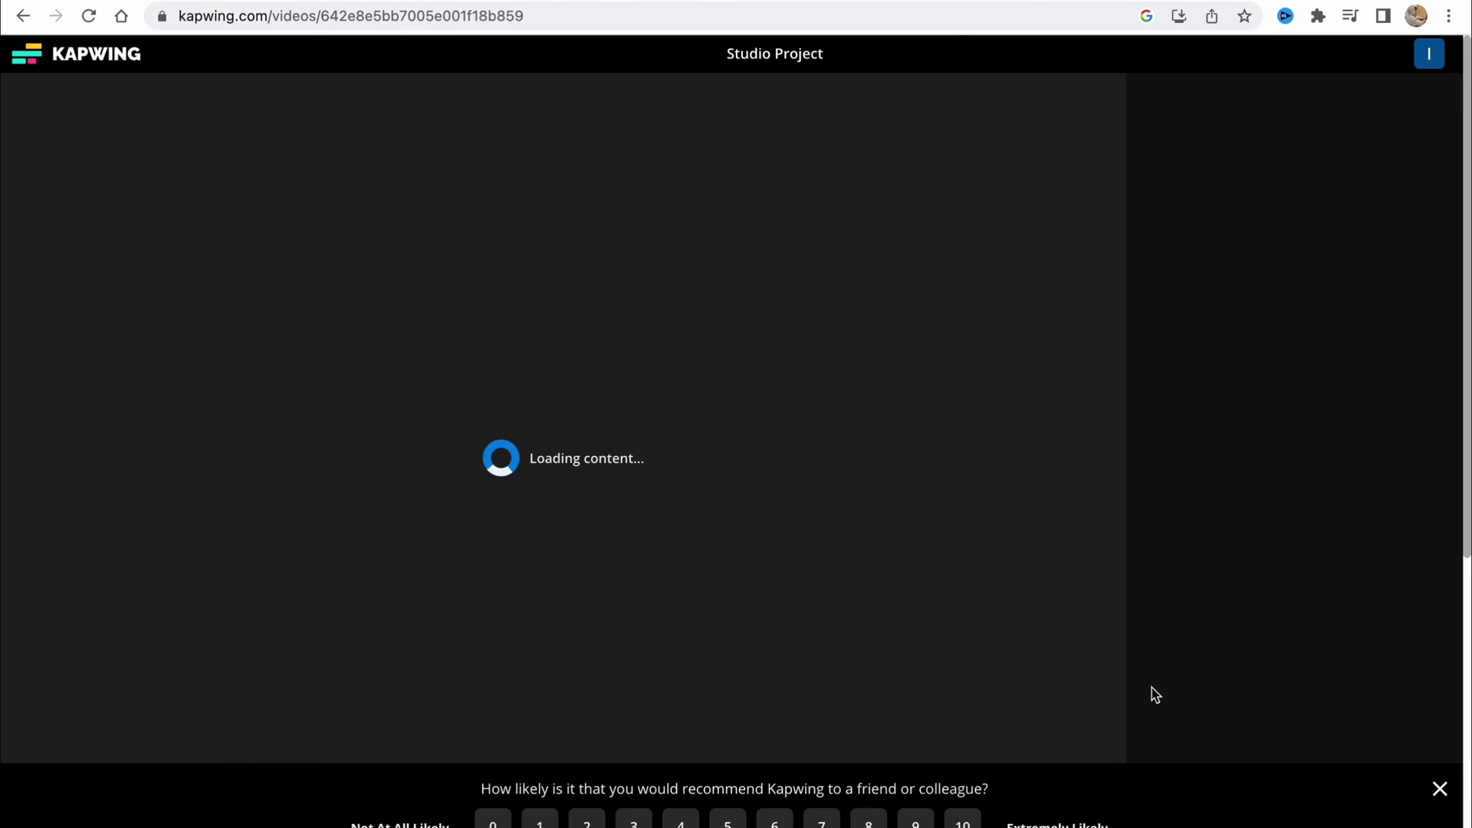